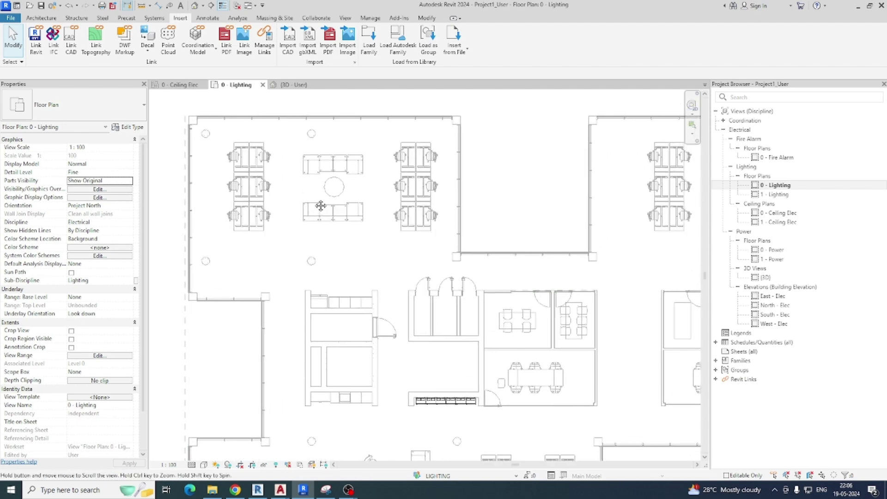
Step: Place two LUG-LIGHT-FACTORY OFFICE-PLUS-LB-LED lighting fixtures on face, one on either side of the upper-left desks, in the 0 - Lighting plan
click(154, 18)
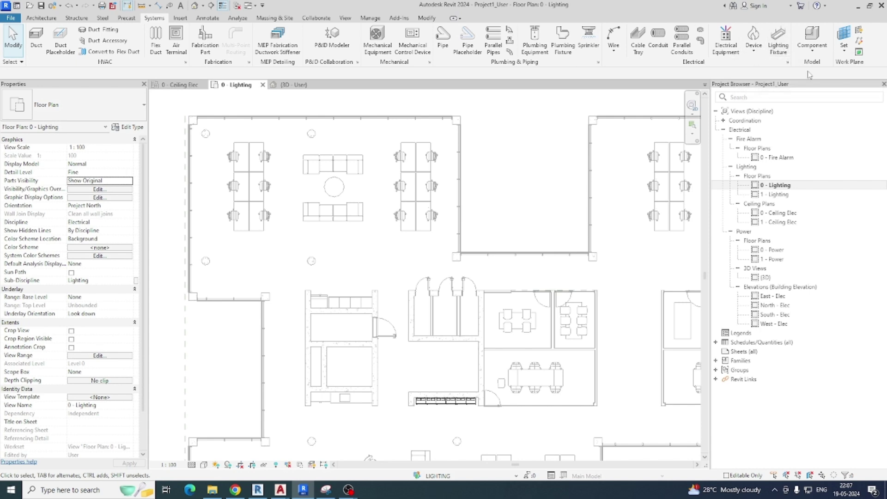
click(778, 42)
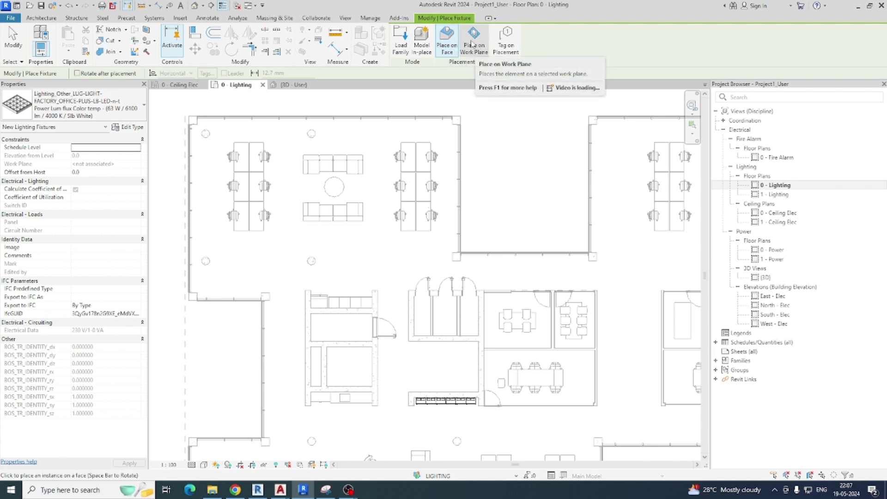
scroll(225, 153, up, 3)
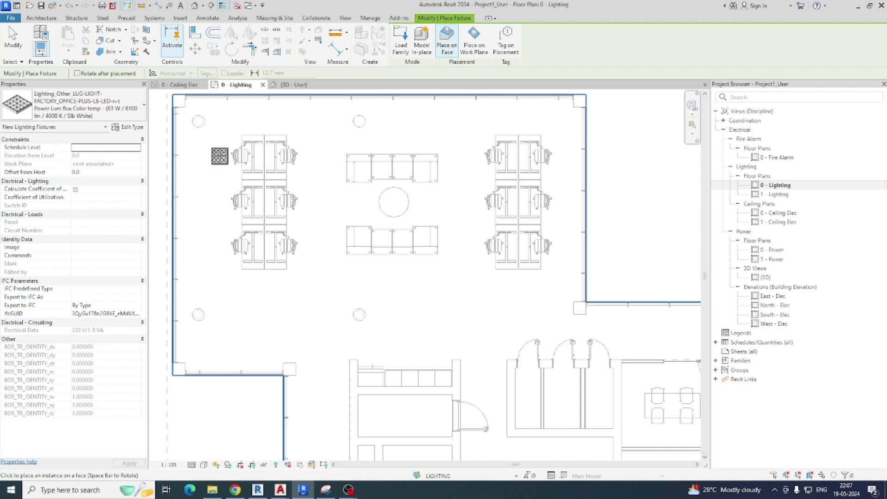
scroll(221, 150, up, 1)
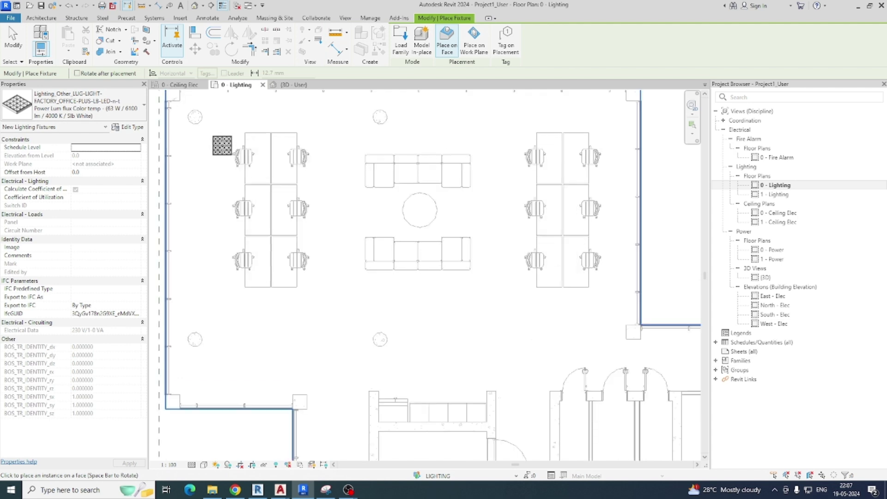
click(223, 146)
middle_drag(223, 146, 350, 187)
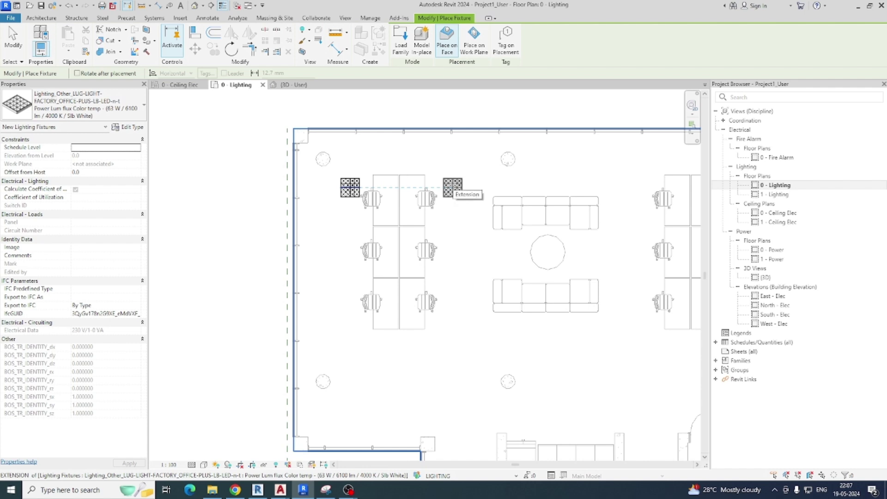
click(453, 188)
key(Escape)
key(Escape)
Step: Isolate the two placed lighting fixtures in a 3D view with a section box around them
drag(224, 158, 538, 221)
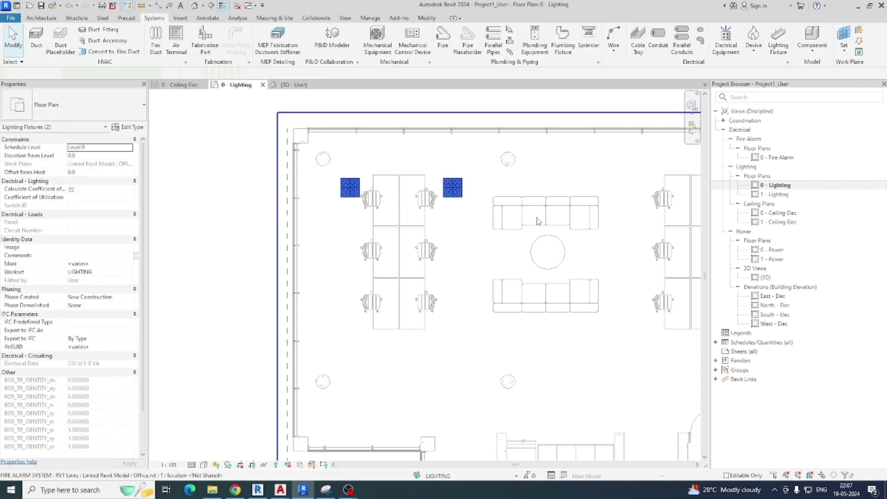
key(Escape)
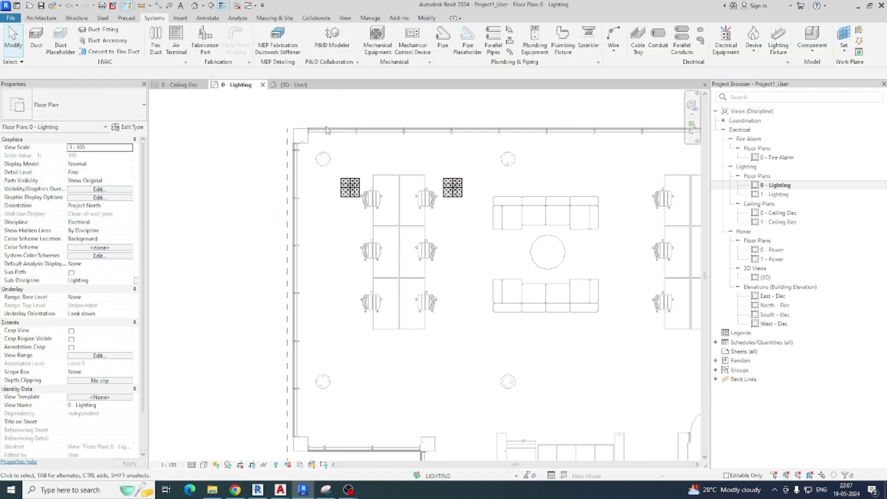
drag(234, 155, 546, 231)
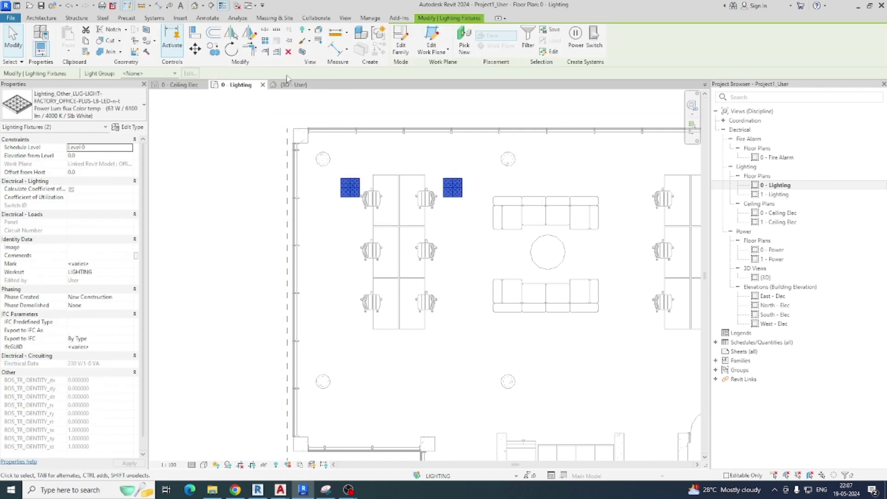
click(303, 53)
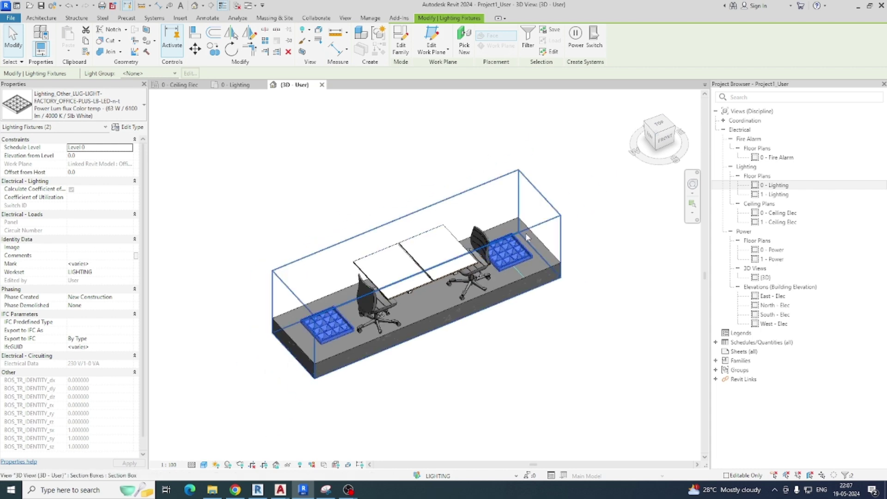
Step: Extend the 3D section box upward to include the ceiling and sideways to take in the neighbouring desks
click(484, 263)
shift+middle_drag(485, 263, 436, 273)
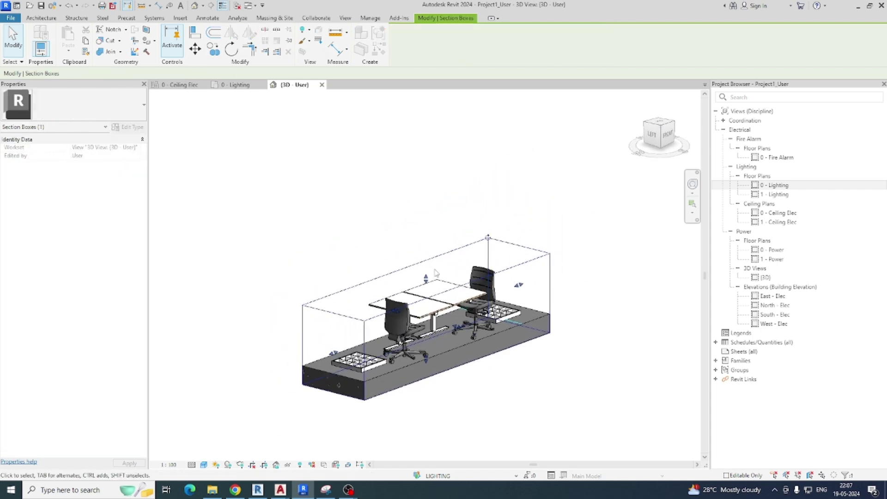
drag(425, 280, 418, 156)
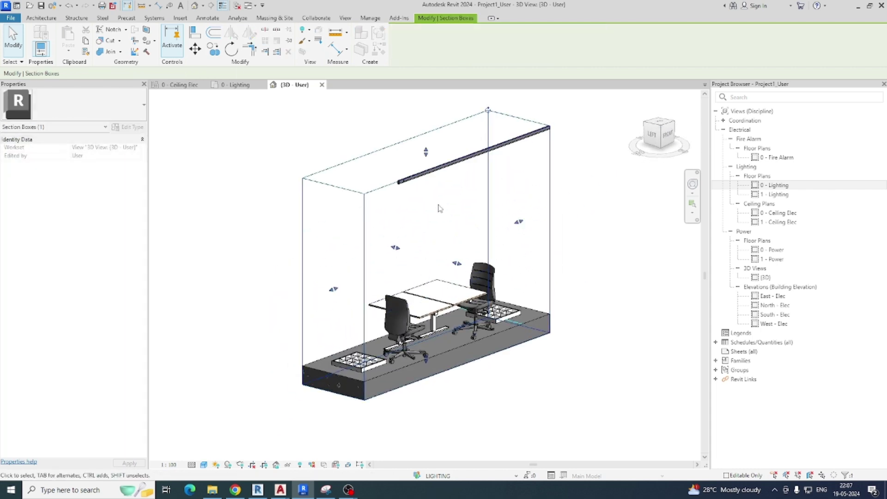
shift+middle_drag(469, 227, 461, 230)
drag(459, 264, 490, 300)
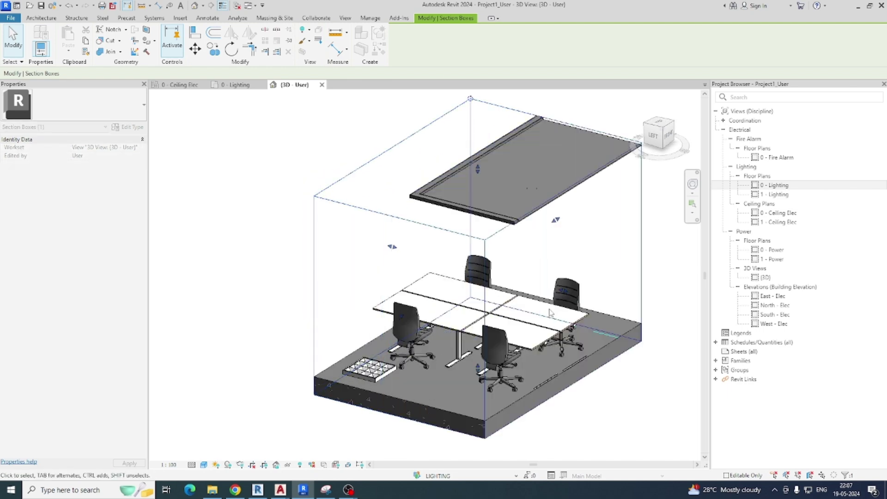
shift+middle_drag(490, 299, 385, 273)
Step: In the top 3D view, move both lighting fixtures horizontally so they lie beneath the ceiling panel
click(659, 122)
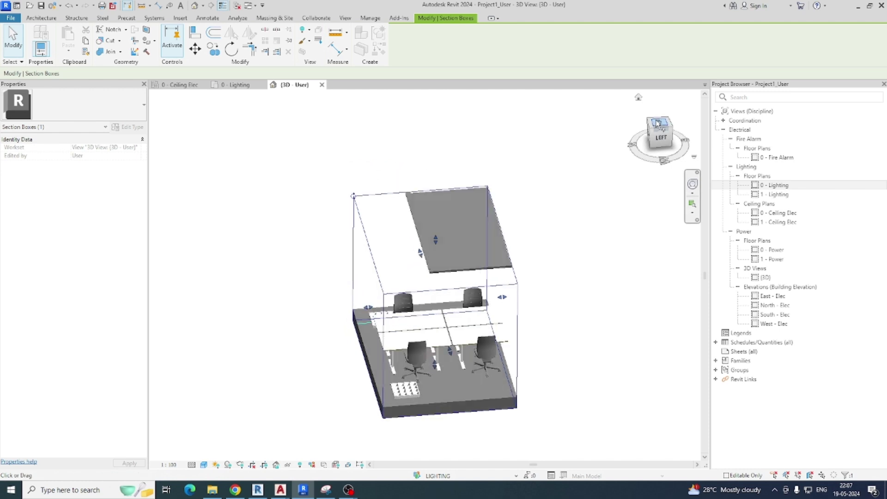
key(Escape)
click(388, 185)
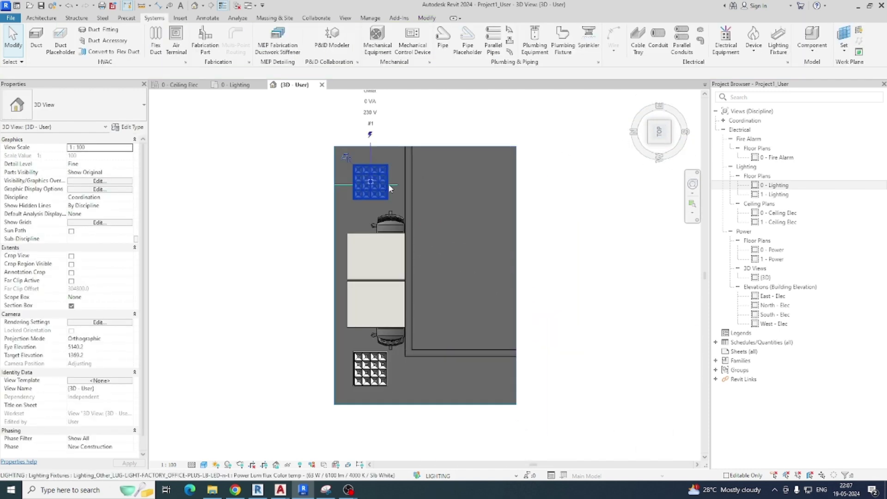
click(388, 370)
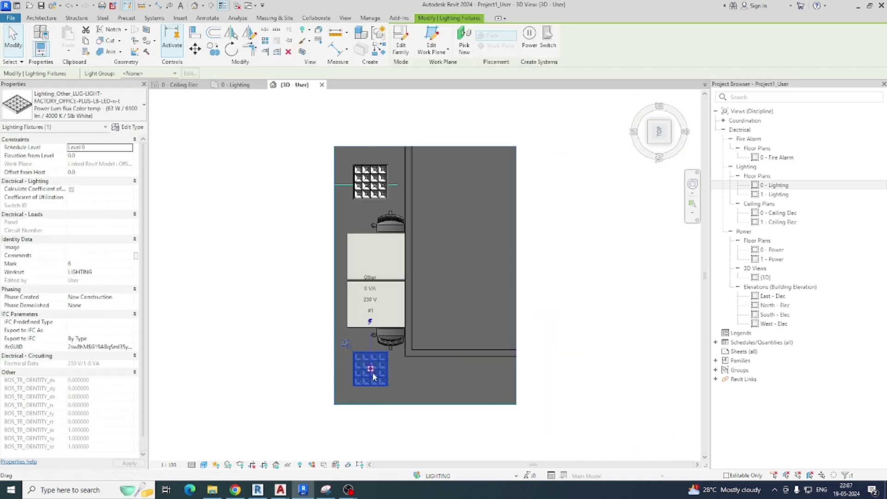
drag(372, 370, 447, 327)
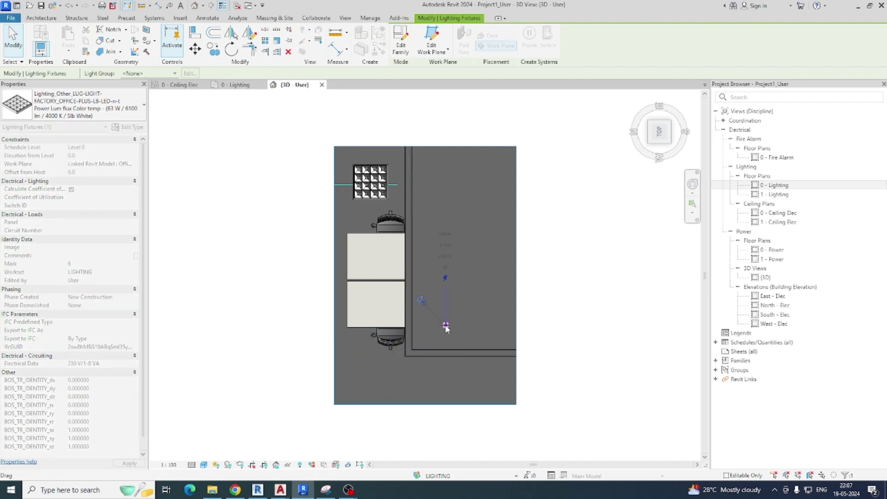
click(372, 183)
drag(439, 179, 440, 174)
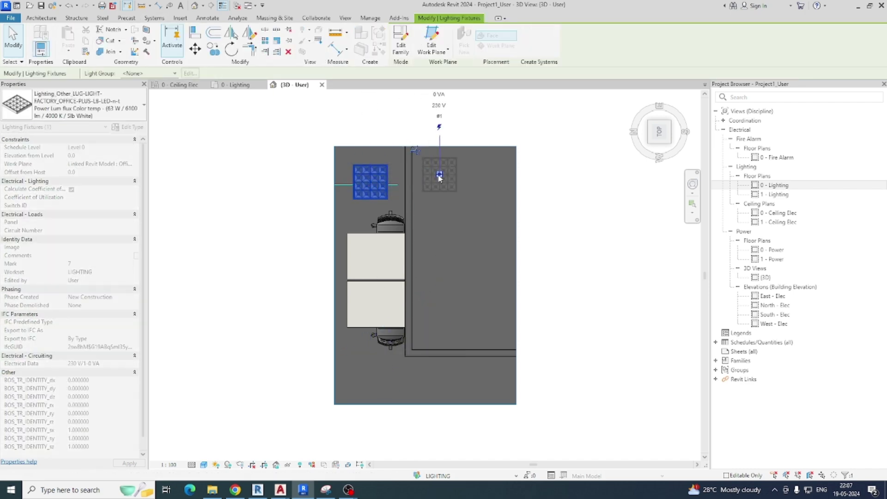
click(354, 161)
drag(295, 135, 509, 208)
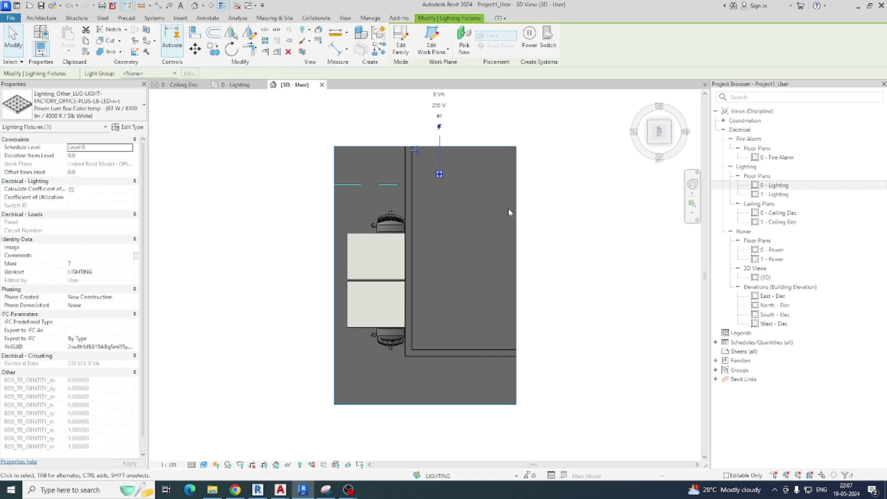
key(Escape)
Step: Edit the work plane of the lighting fixture on the floor near the chairs and rehost it to the ceiling
shift+middle_drag(503, 210, 426, 297)
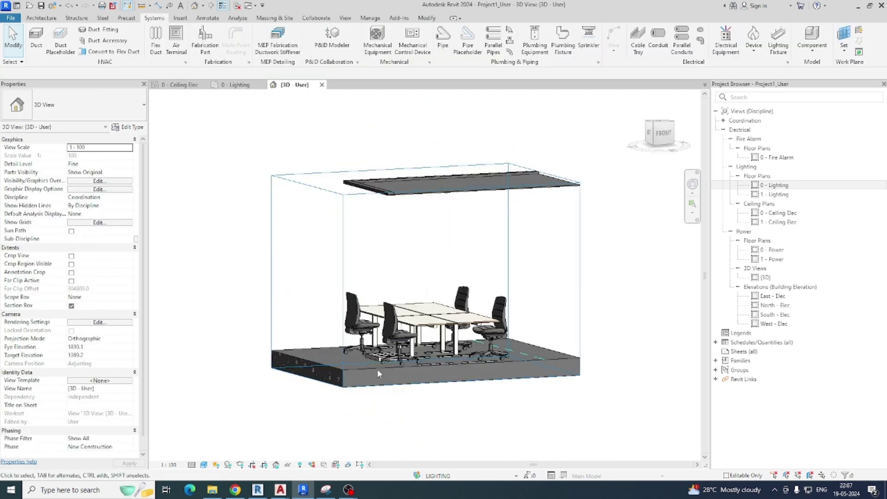
scroll(377, 369, up, 2)
click(384, 352)
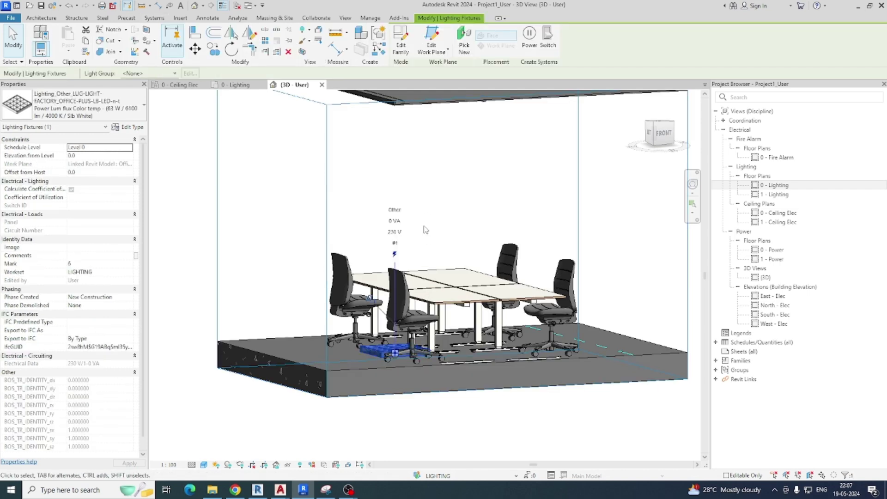
mouse_move(426, 229)
shift+middle_down()
mouse_move(414, 315)
mouse_move(412, 225)
shift+middle_up()
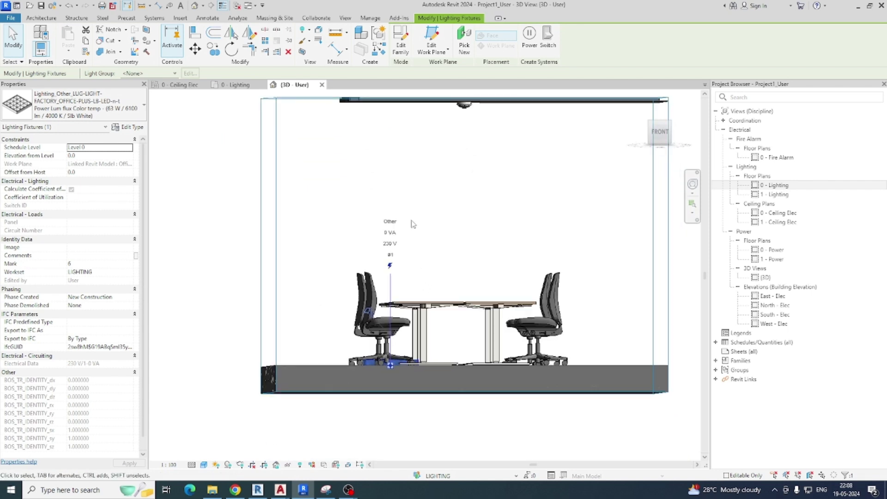
click(433, 42)
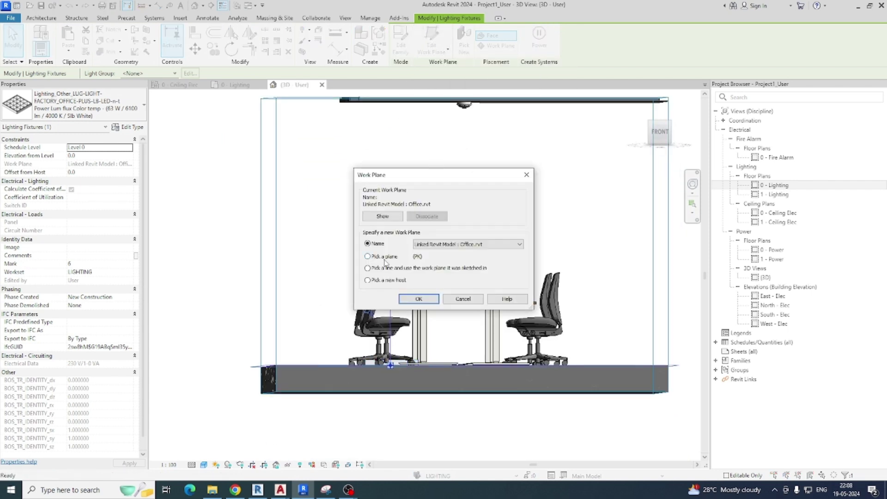
click(421, 301)
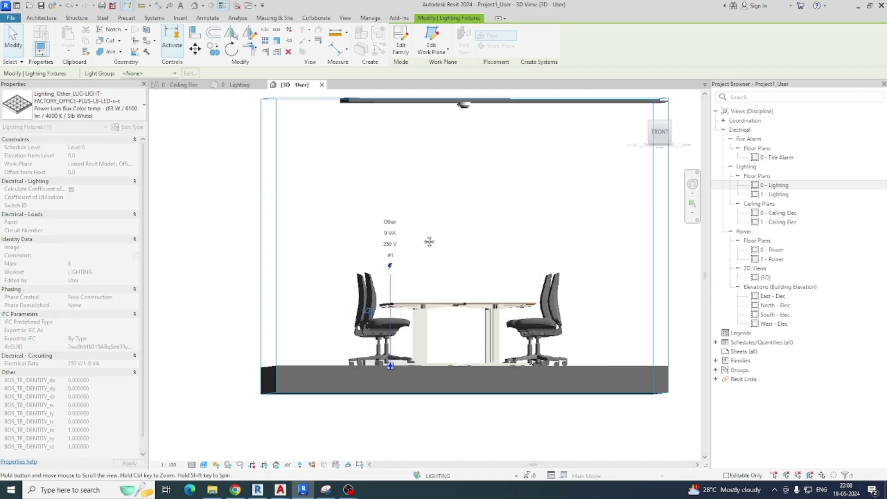
shift+middle_drag(430, 241, 401, 198)
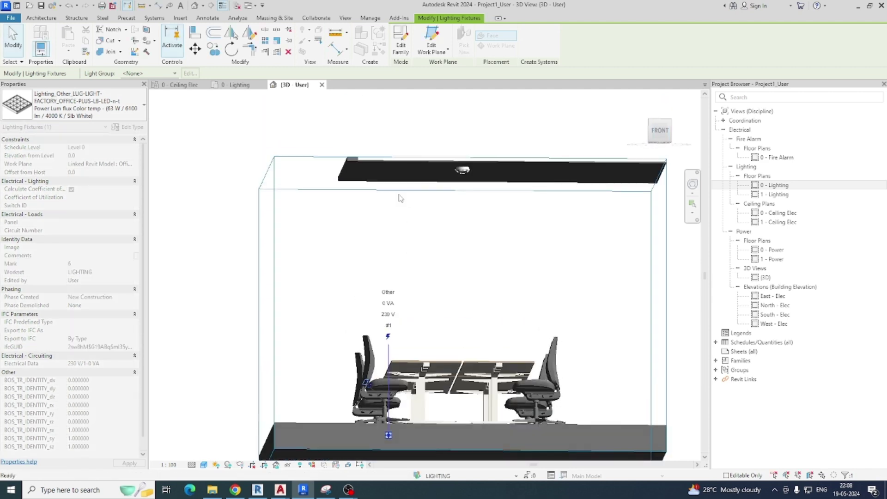
click(403, 162)
key(Escape)
Step: Flip the ceiling-hosted fixture's work plane so the fixture faces downward below the ceiling
scroll(390, 171, up, 4)
shift+middle_drag(406, 210, 397, 162)
click(370, 152)
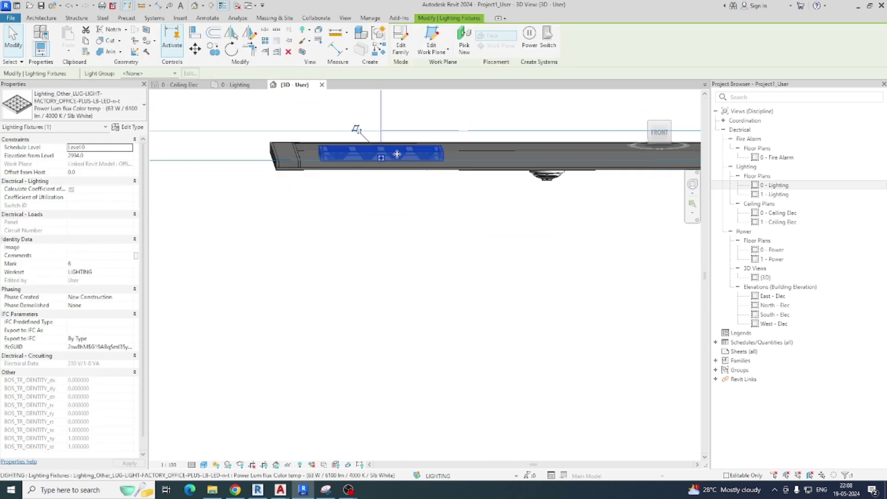
click(359, 131)
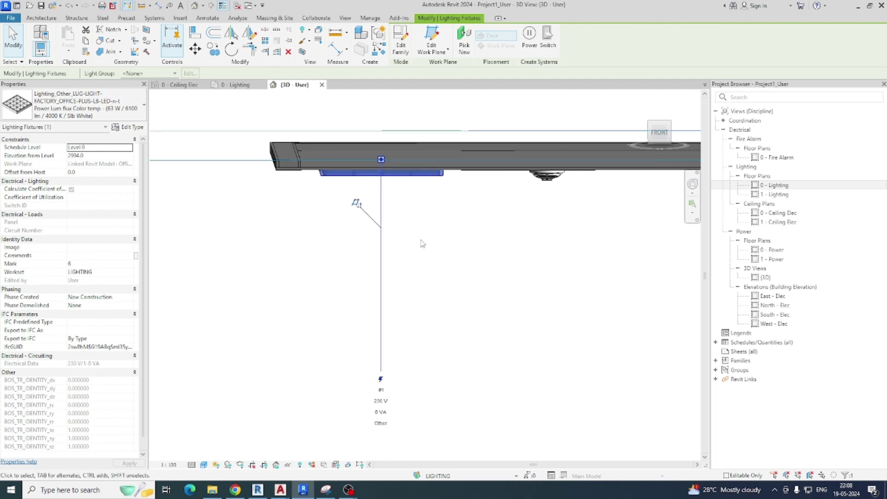
shift+middle_drag(420, 244, 459, 279)
click(421, 214)
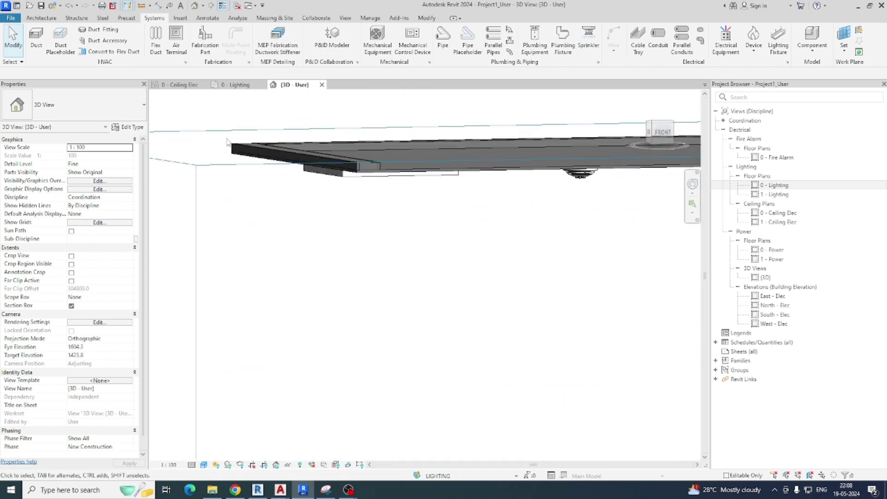
Step: In the 0 - Lighting floor plan, move the fixture up and away from the desks toward the outer wall
click(237, 86)
scroll(343, 228, up, 2)
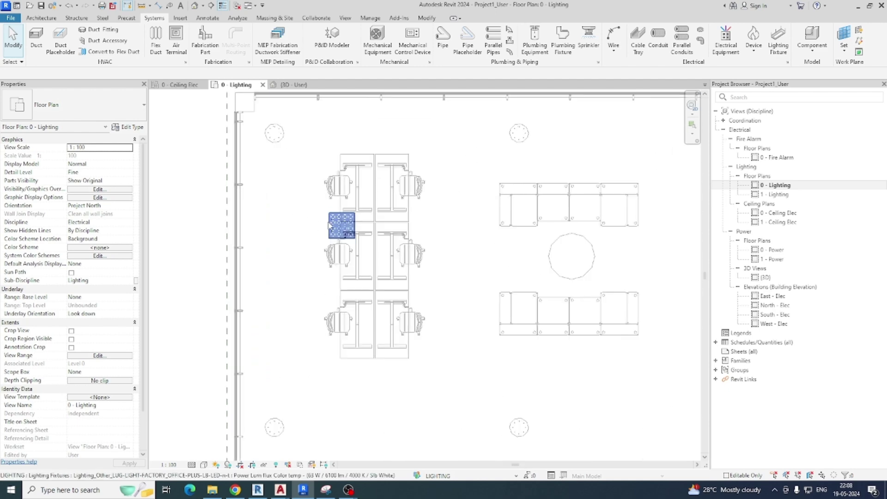
click(342, 229)
drag(318, 215, 298, 208)
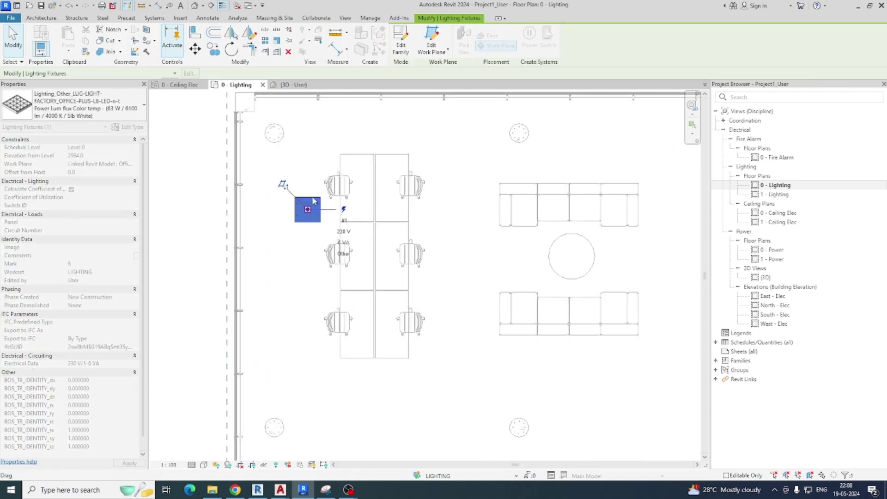
key(Escape)
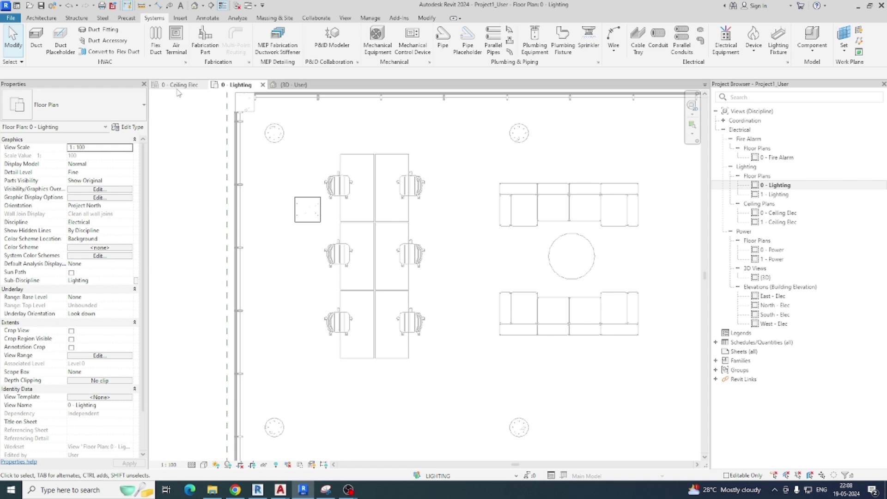
Step: In the 3D front view, slide the fixture sideways back under the ceiling panel and inspect it from below
click(296, 86)
shift+middle_drag(468, 258, 361, 224)
scroll(337, 180, up, 4)
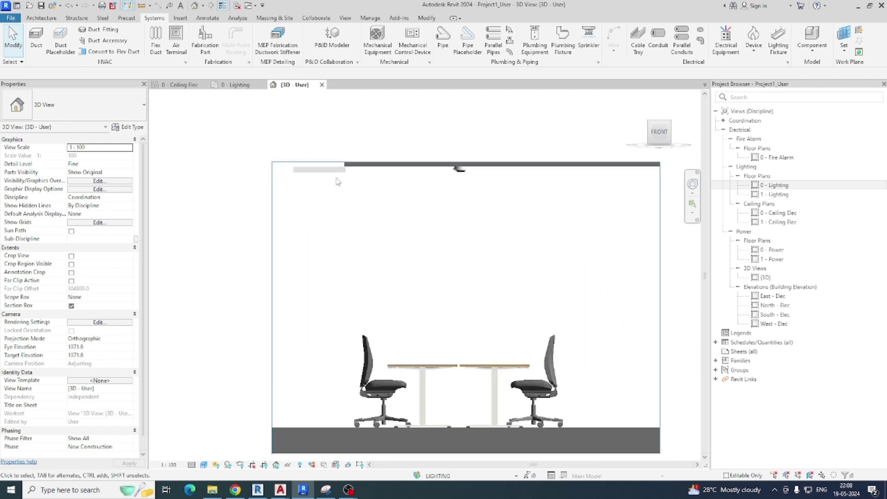
click(324, 169)
drag(322, 168, 395, 163)
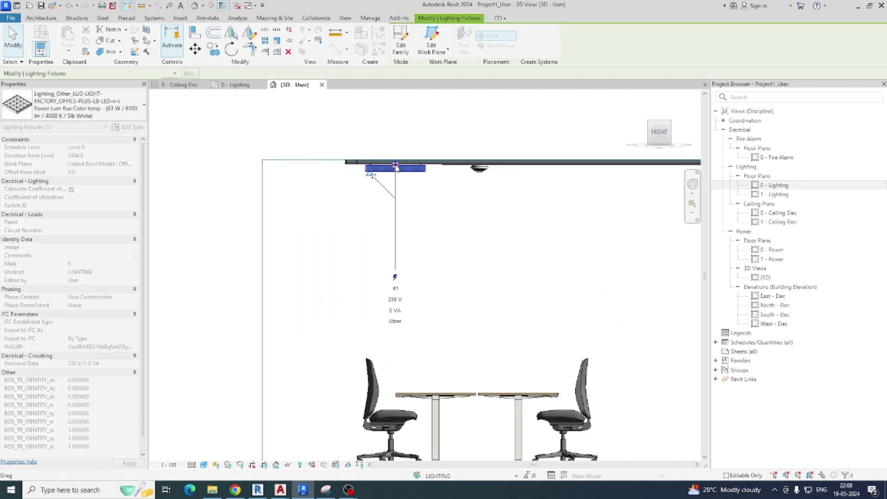
shift+middle_drag(407, 204, 420, 173)
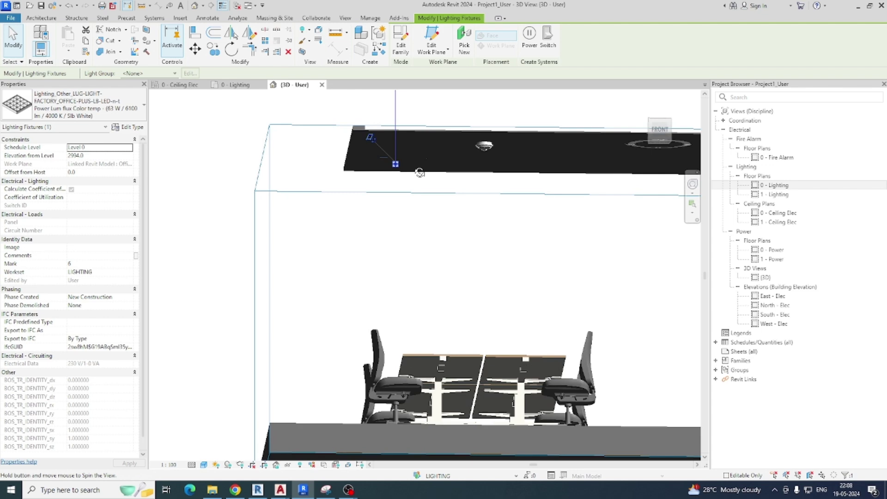
scroll(411, 153, up, 2)
click(431, 213)
shift+middle_drag(432, 215, 245, 124)
Step: Return to the 0 - Lighting floor plan and examine the fixture's position over the desk cluster
click(209, 88)
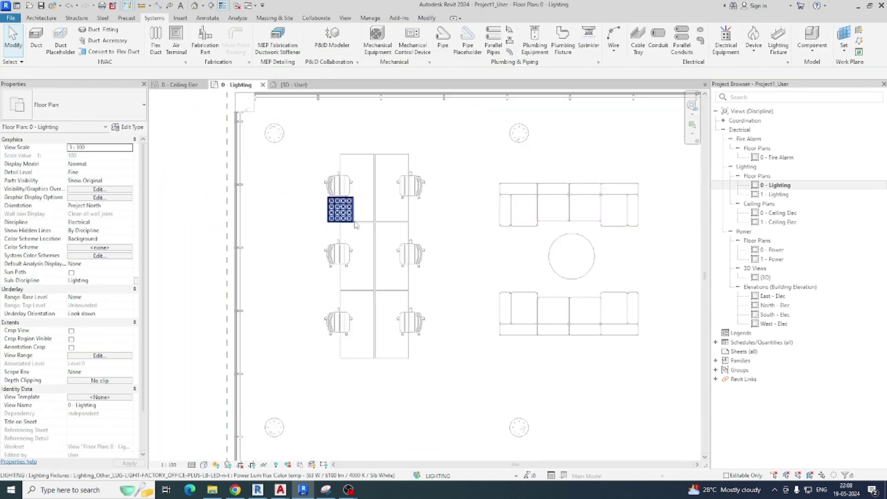
scroll(344, 208, up, 2)
middle_drag(413, 230, 415, 250)
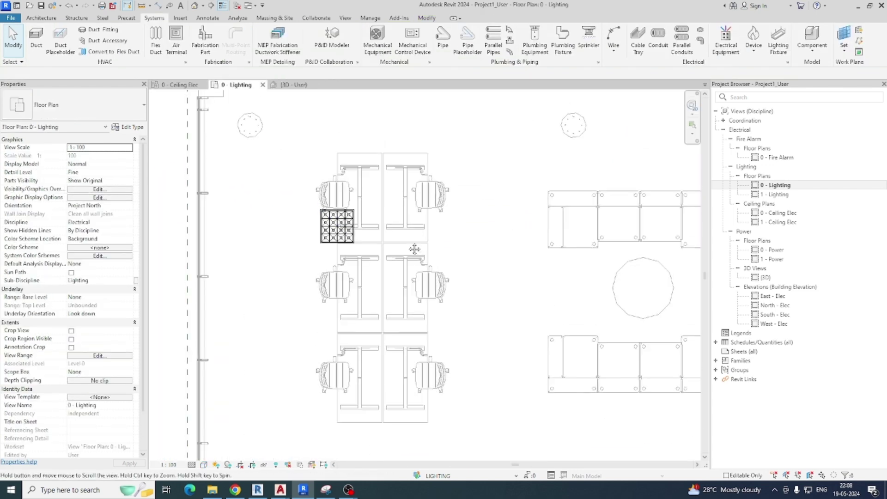
Step: Move the lighting fixture onto the desk cluster's centreline, between the uppermost pair of chairs
click(354, 238)
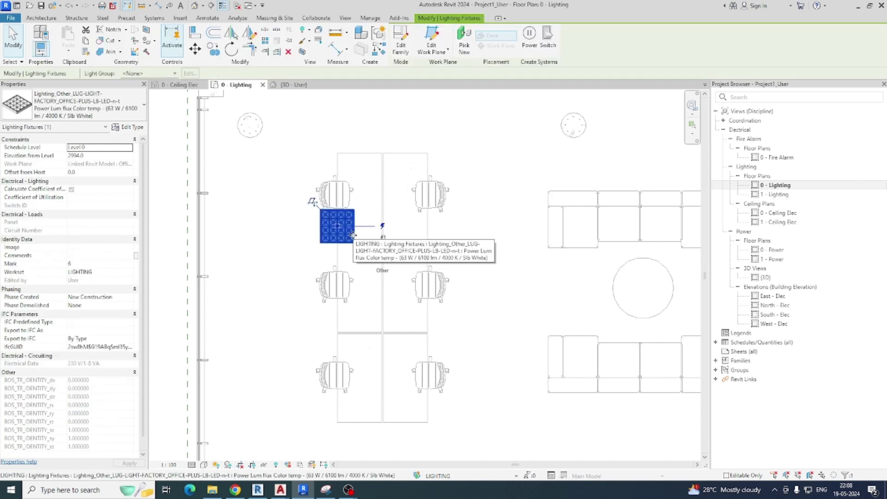
drag(353, 234, 352, 235)
key(Escape)
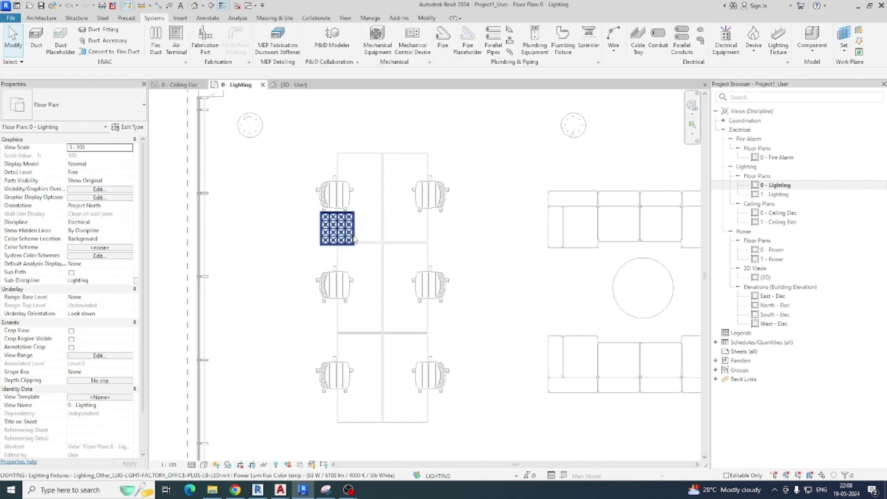
click(348, 237)
drag(336, 231, 381, 200)
ctrl+drag(358, 173, 358, 173)
key(Escape)
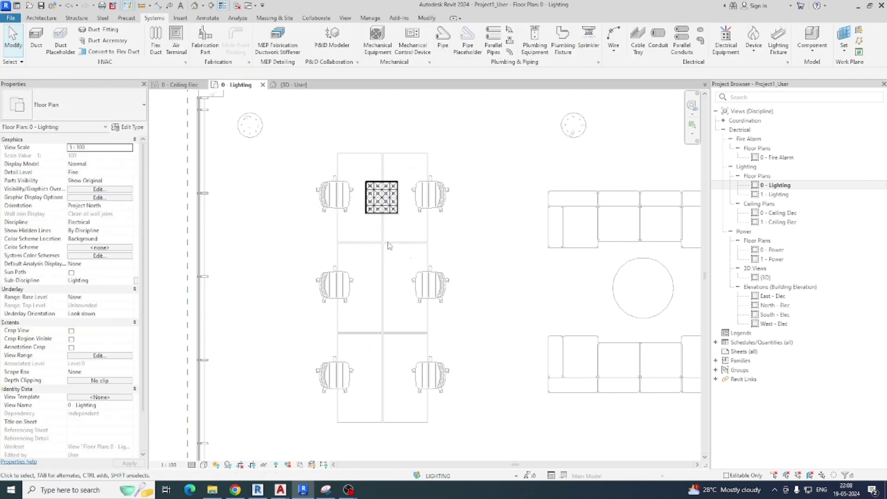
Step: Copy the fixture straight down the desk centreline to between the lowest pair of chairs
key(c)
key(o)
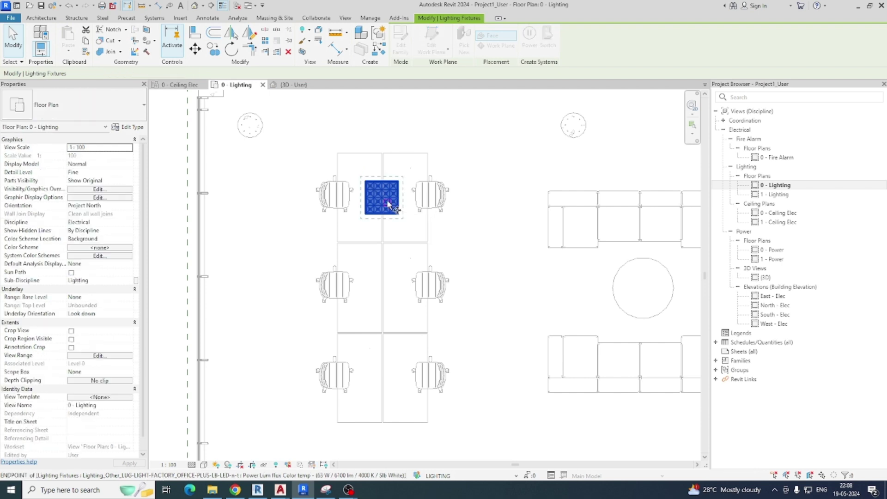
click(383, 198)
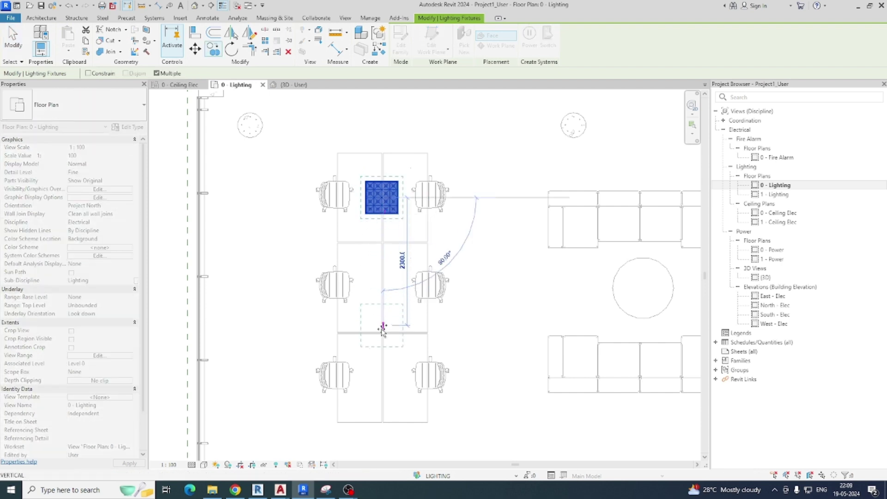
click(383, 375)
key(Escape)
key(Escape)
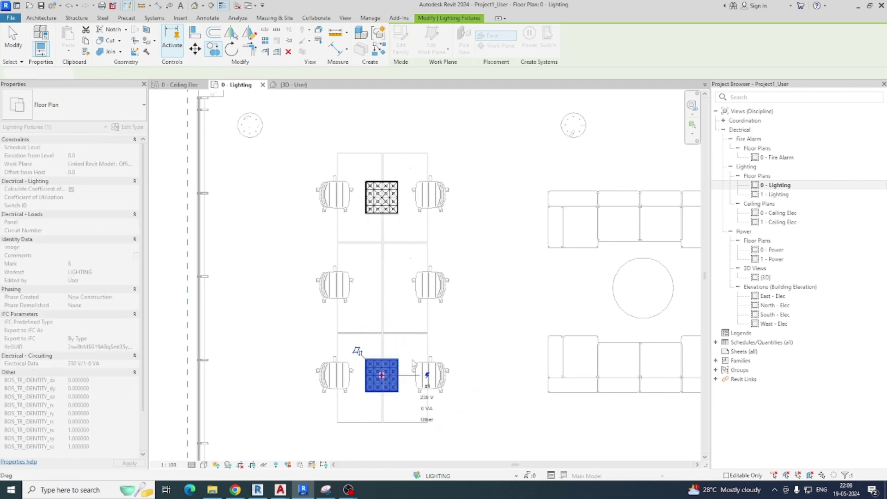
Step: Copy both desk fixtures horizontally into the aisle between the desk cluster and the sofas
middle_drag(467, 338, 422, 311)
scroll(254, 181, down, 1)
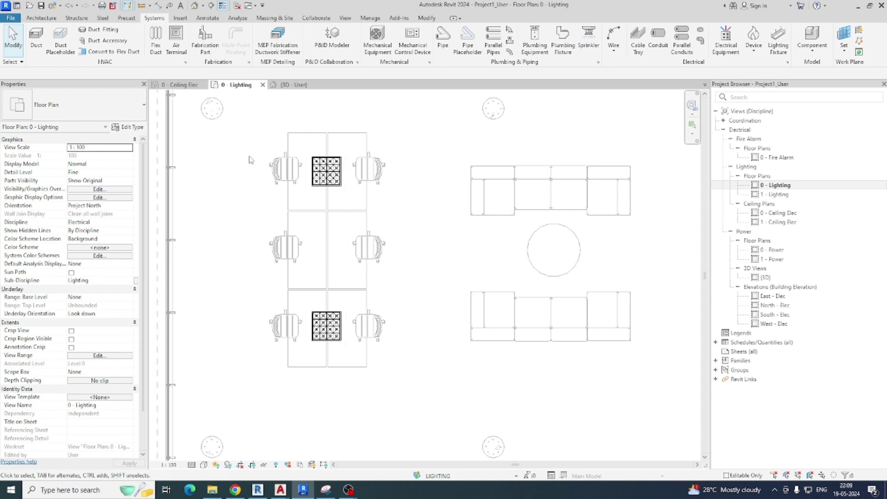
drag(246, 149, 388, 377)
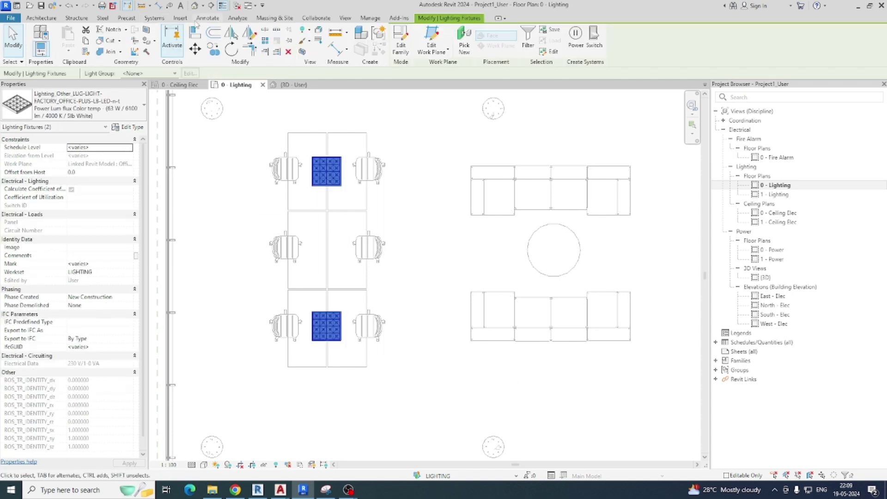
click(220, 57)
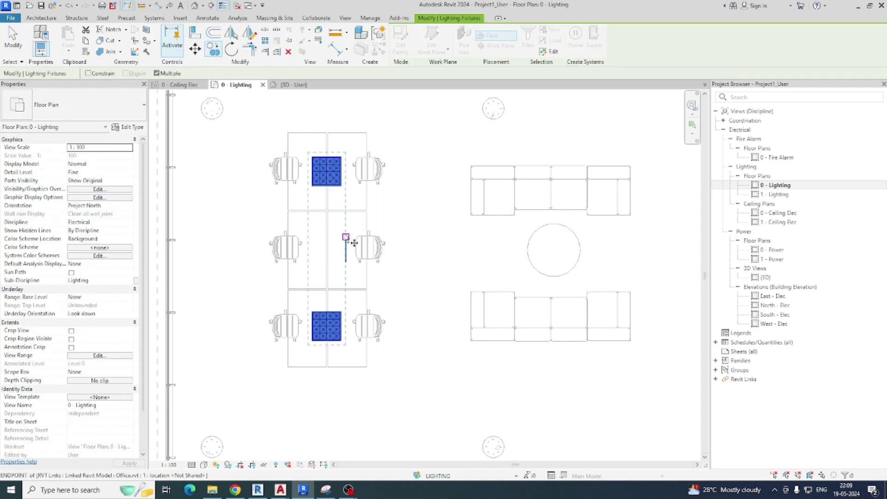
click(328, 184)
click(436, 184)
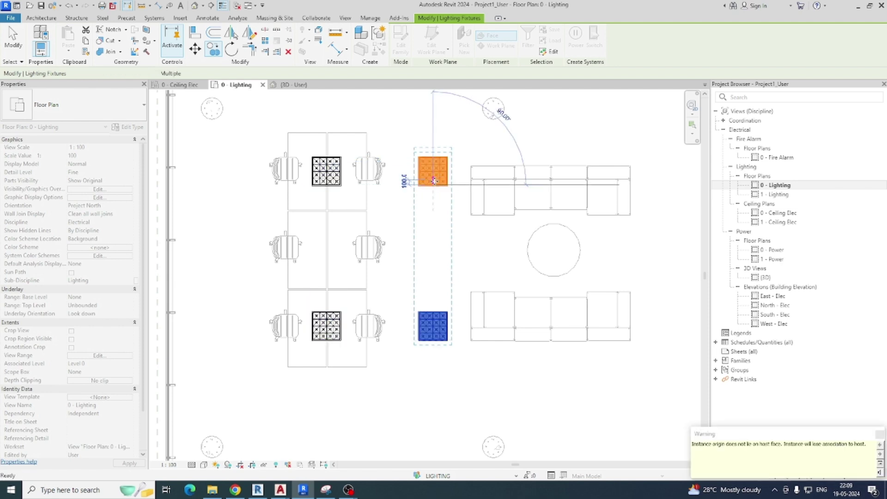
key(Escape)
key(Escape)
Step: Isolate the two upper fixtures, over the desks and in the aisle, in a 3D section box view
drag(219, 141, 473, 251)
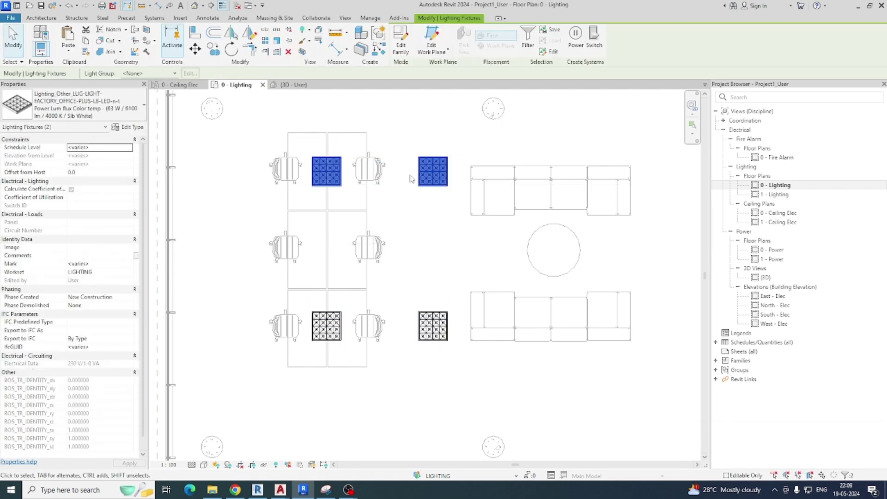
click(303, 51)
shift+middle_drag(426, 223, 604, 233)
middle_drag(550, 259, 482, 203)
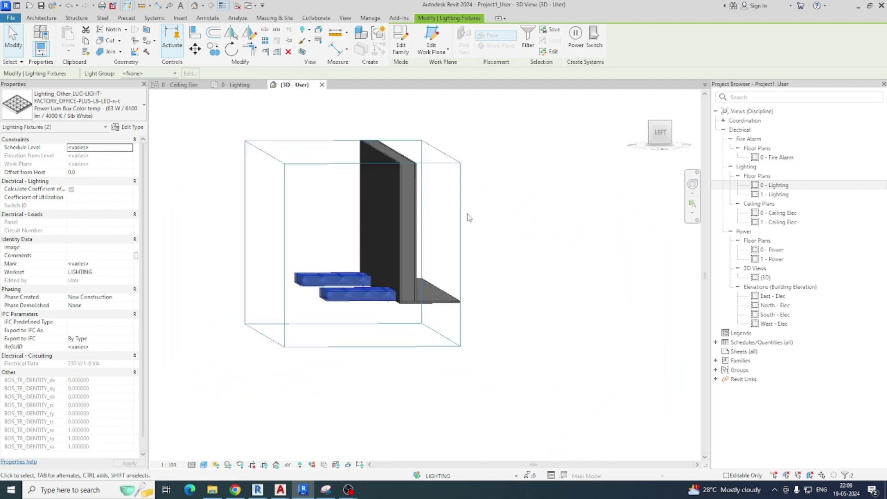
Step: Enlarge the 3D section box sideways and upward around the fixtures to take in more of the ceiling and slab
scroll(463, 230, down, 2)
click(463, 231)
scroll(477, 239, down, 2)
middle_drag(484, 246, 460, 269)
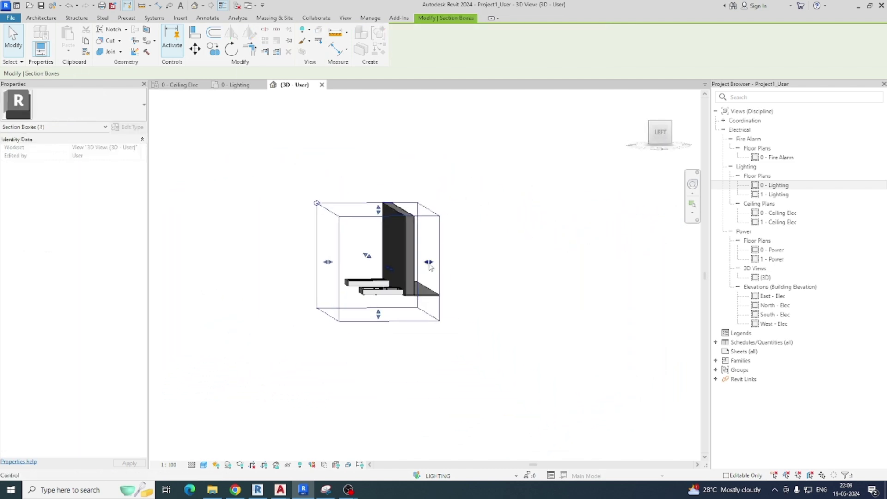
drag(441, 262, 618, 264)
shift+middle_drag(499, 261, 503, 306)
drag(469, 245, 462, 124)
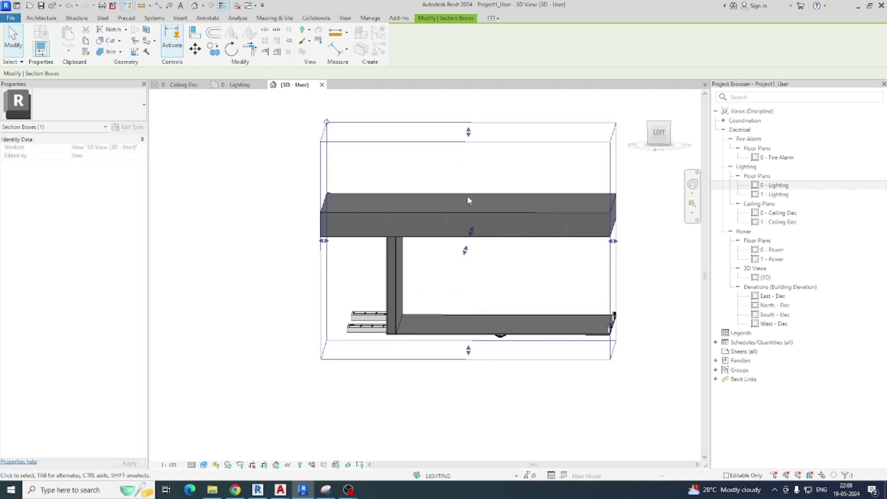
shift+middle_drag(467, 195, 487, 223)
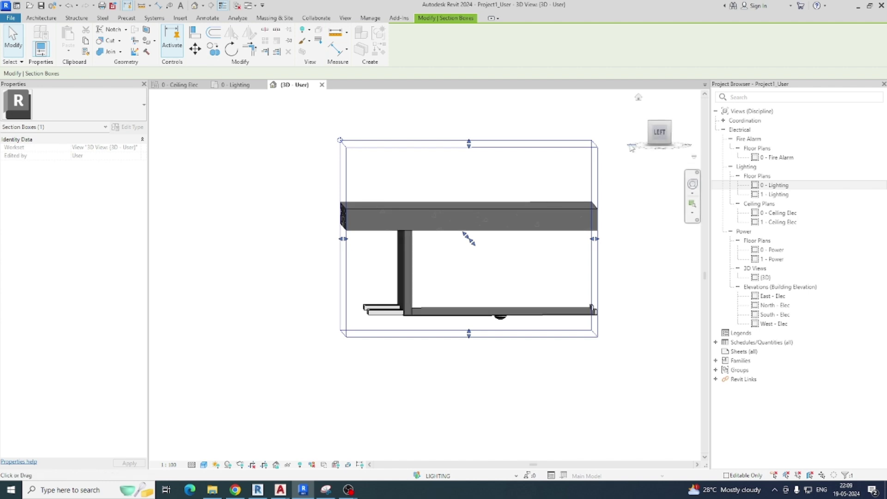
Step: In the Left 3D view, move both fixtures sideways past the vertical wall into the span of the ceiling panel
click(659, 138)
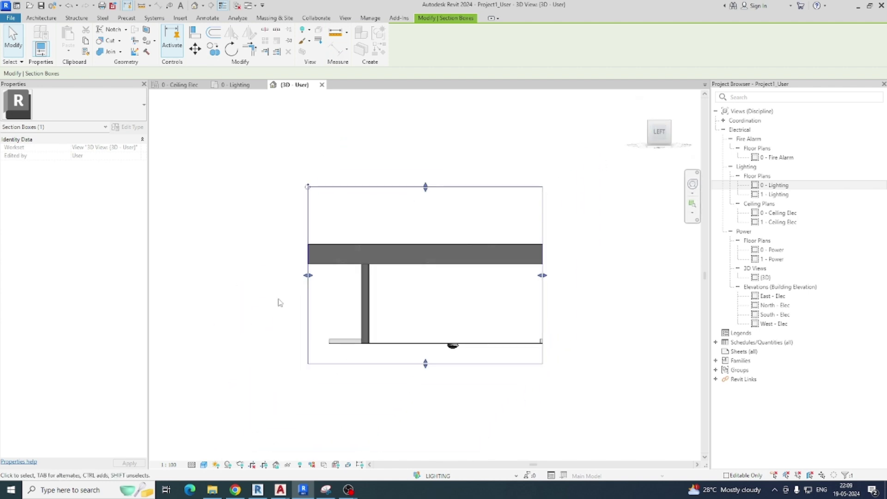
click(244, 324)
drag(385, 371, 385, 371)
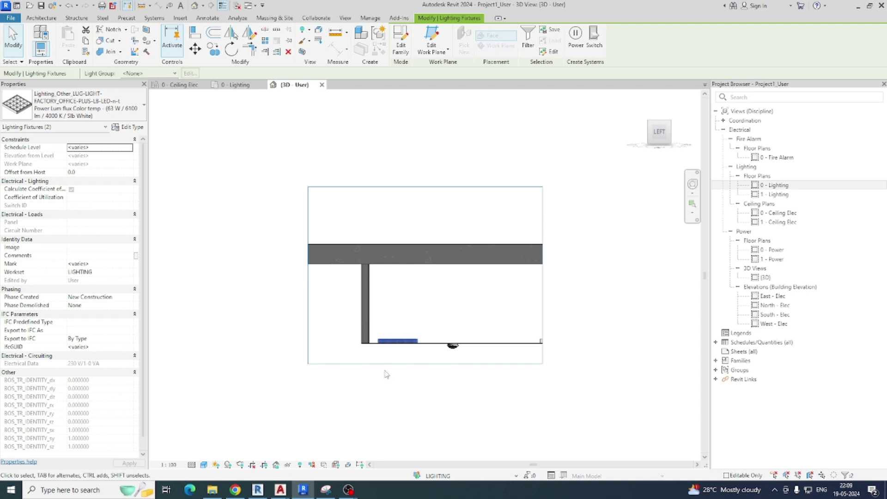
Step: Examine the moved fixtures' hosting and facing direction from below and above the ceiling panel
shift+middle_drag(394, 372, 388, 277)
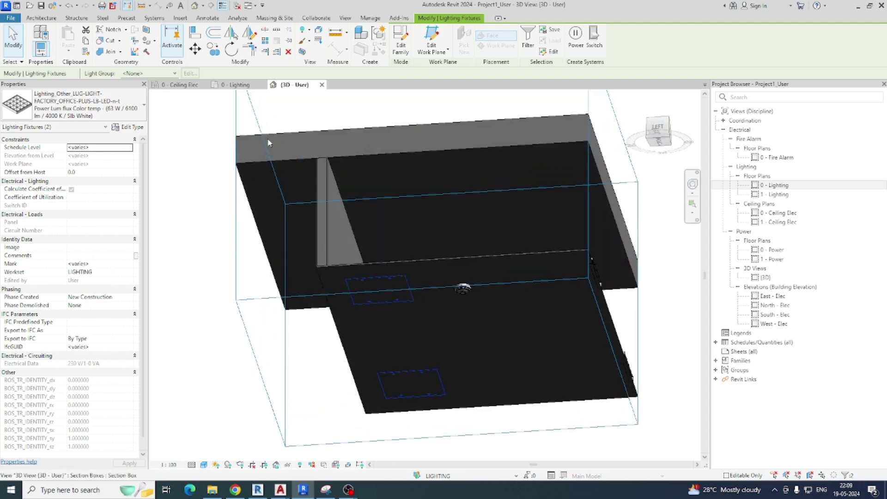
scroll(398, 303, up, 2)
scroll(398, 302, down, 3)
shift+middle_drag(418, 287, 369, 396)
key(Escape)
scroll(384, 371, up, 4)
scroll(340, 368, up, 3)
scroll(369, 407, up, 1)
scroll(368, 403, down, 4)
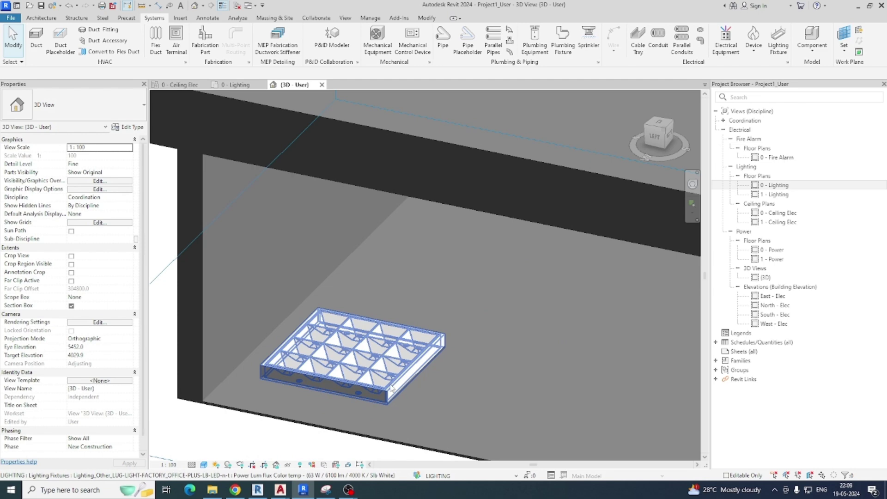
Step: Flip the work plane of the copied aisle fixture in the 3D view
click(374, 407)
scroll(391, 384, up, 2)
scroll(391, 384, down, 1)
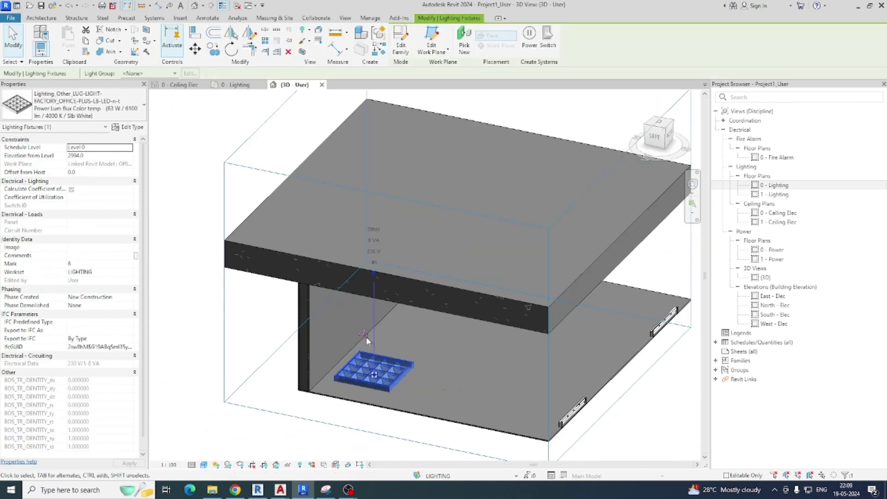
shift+middle_drag(391, 384, 410, 325)
click(497, 343)
click(498, 347)
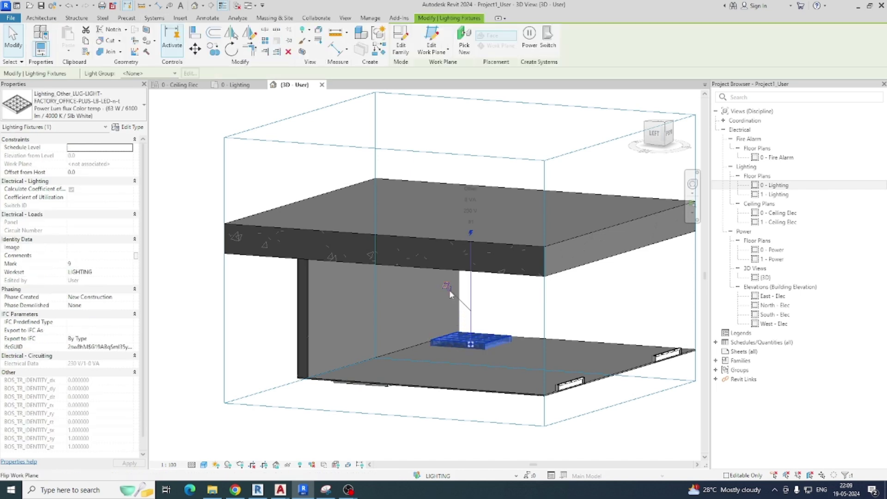
Step: In the 0 - Lighting floor plan, flip the upper aisle fixture's work plane to match the neighbouring fixtures
click(239, 88)
key(Escape)
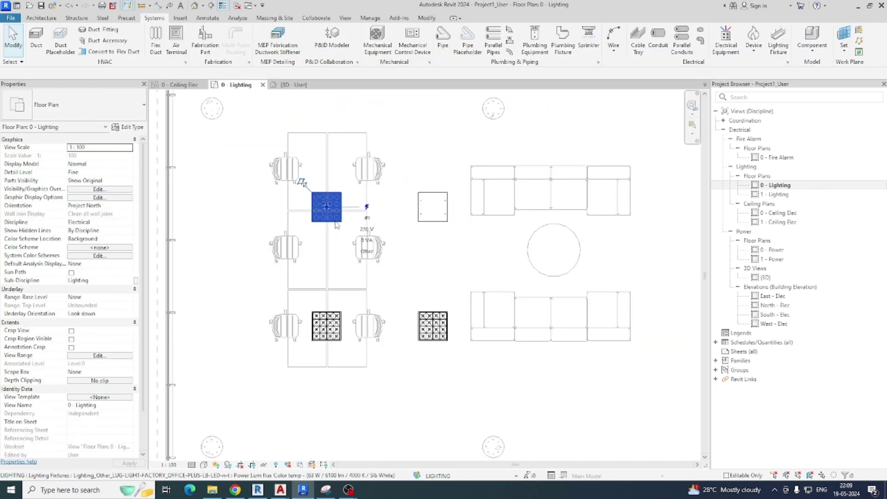
click(336, 225)
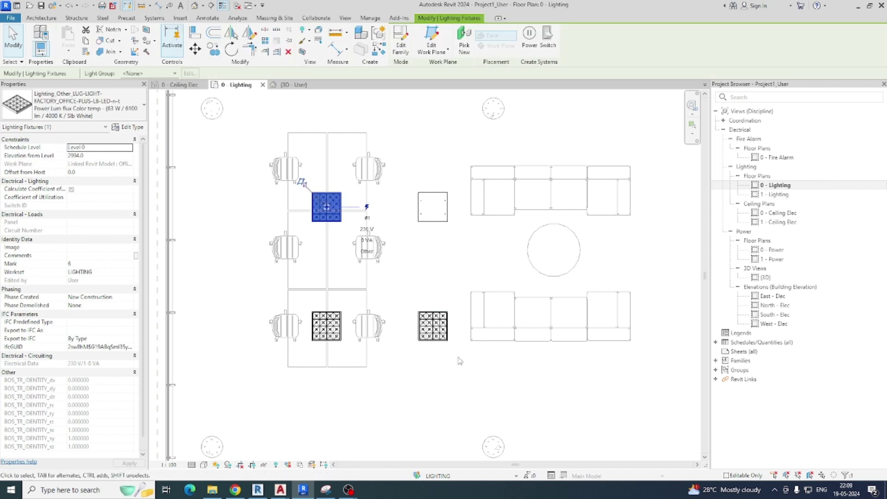
click(439, 221)
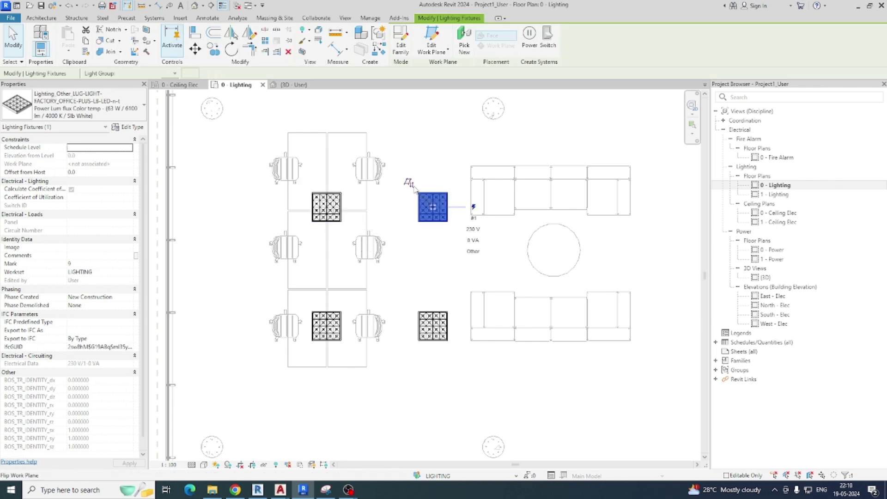
click(411, 225)
Step: Copy the two aisle fixtures horizontally over the sofas, using the corner-to-corner spacing between the desk and aisle fixtures
middle_drag(414, 230, 326, 194)
scroll(336, 233, down, 1)
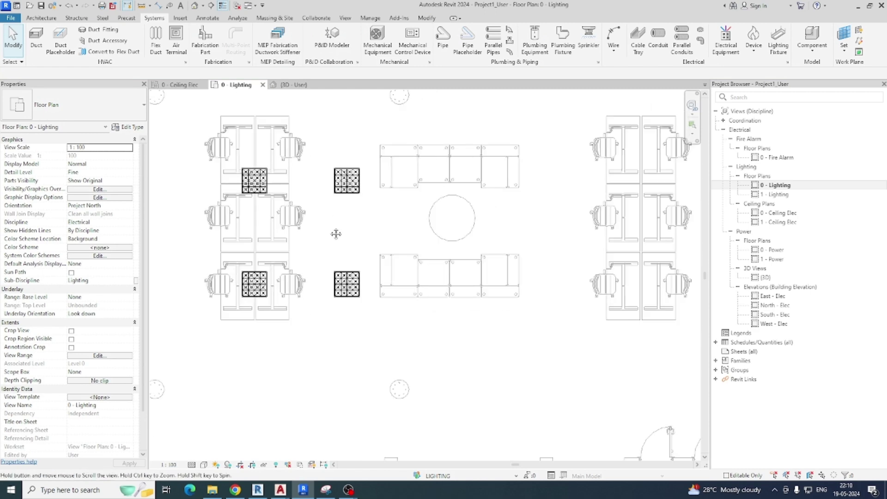
drag(323, 156, 396, 324)
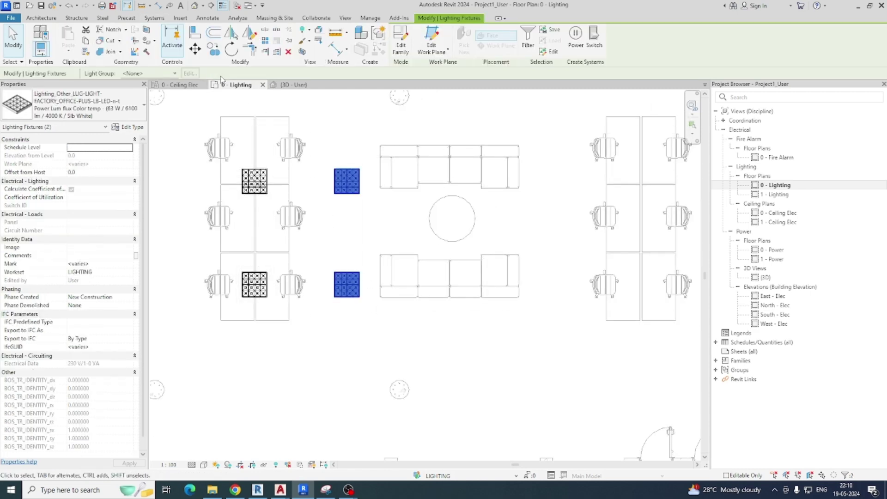
click(212, 50)
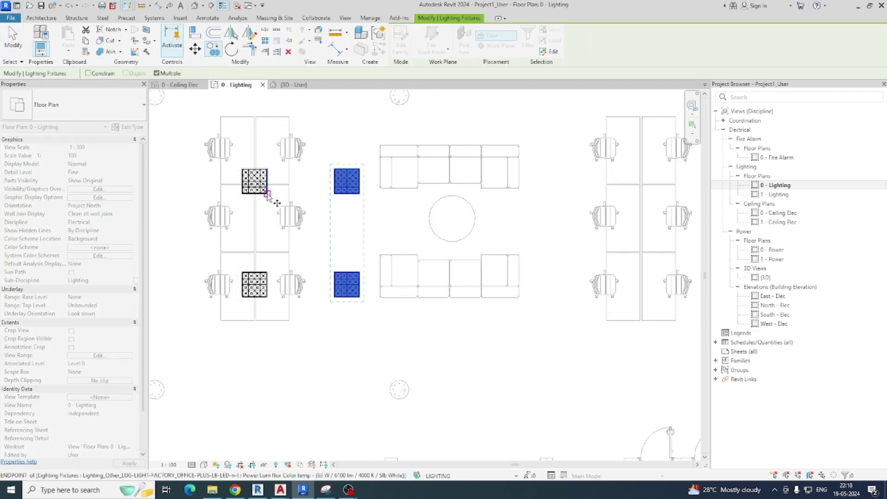
scroll(270, 197, up, 5)
click(267, 193)
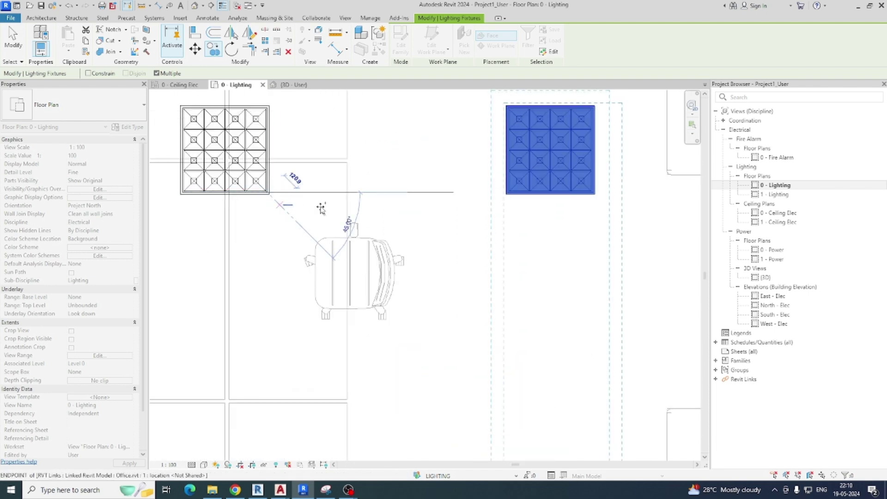
scroll(356, 204, down, 3)
click(491, 198)
scroll(491, 199, down, 2)
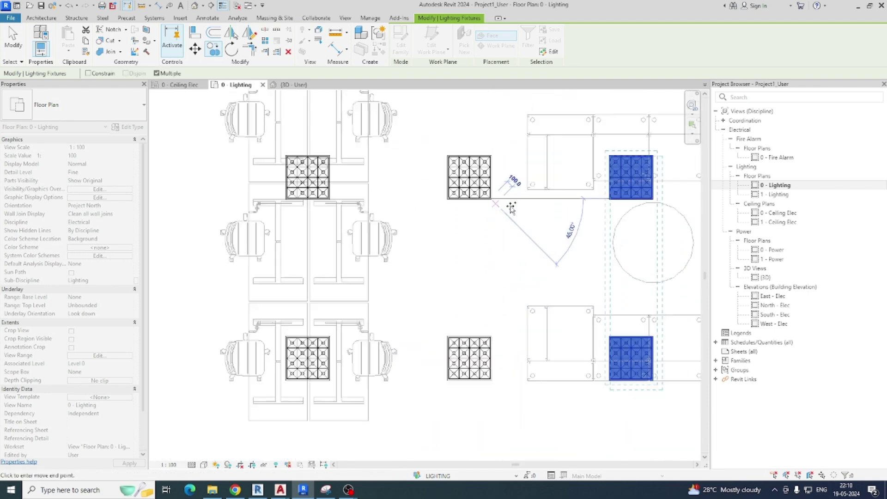
Step: Add two more copies of the fixture pair at the same horizontal spacing, reaching the desk cluster beyond the sofas
middle_drag(512, 204, 253, 208)
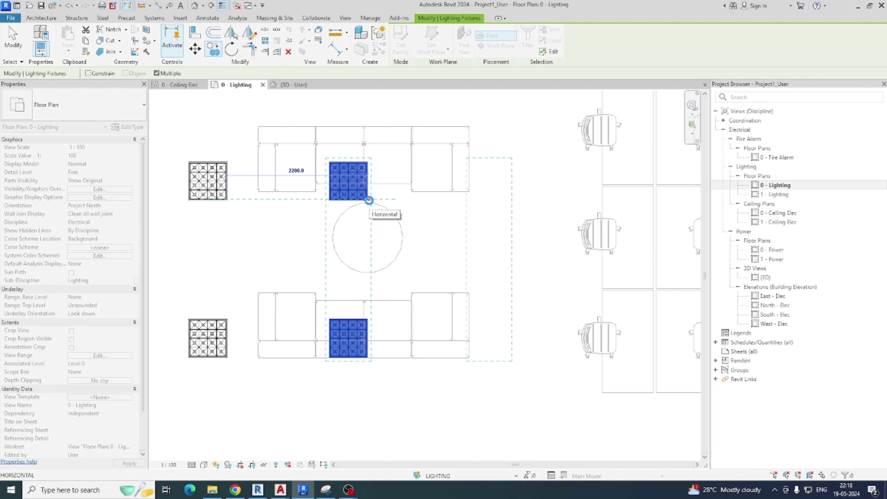
click(369, 200)
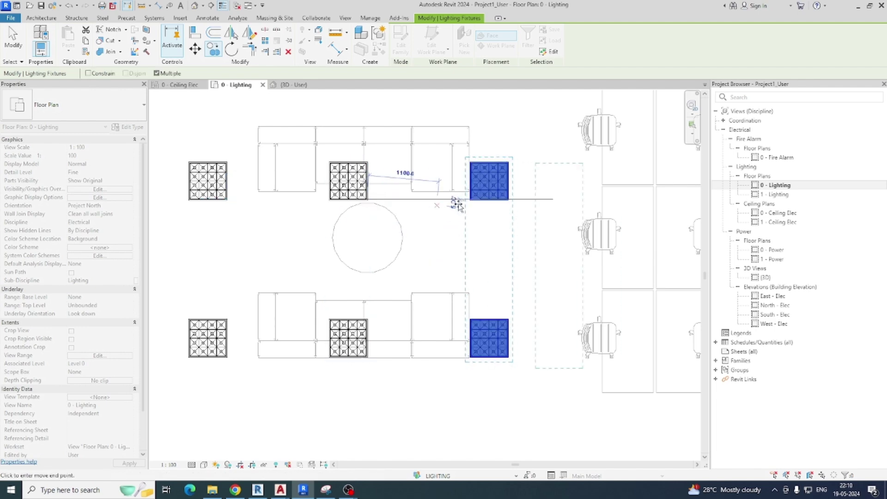
click(509, 200)
scroll(510, 200, down, 2)
middle_drag(515, 208, 318, 204)
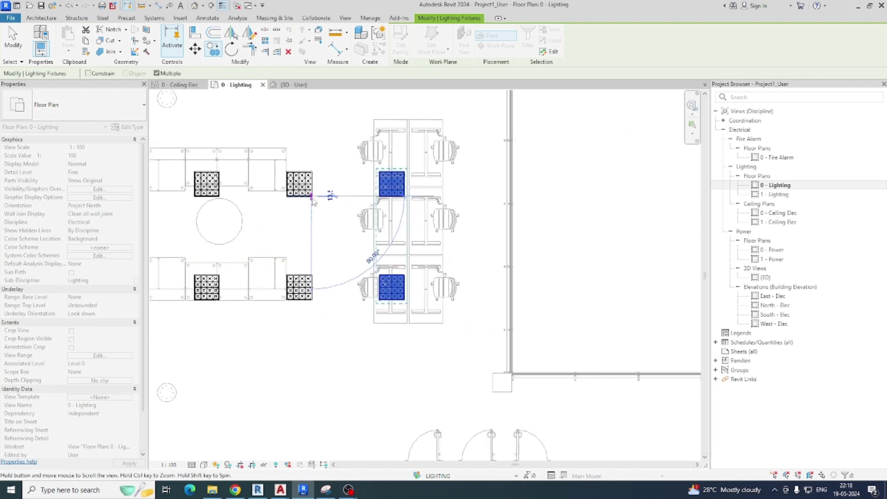
click(396, 197)
scroll(434, 198, down, 2)
key(Escape)
key(Escape)
Step: Copy the lower row of five ceiling fixtures downward as a third row, using the corner-to-corner spacing between the two existing rows
middle_drag(371, 236, 531, 200)
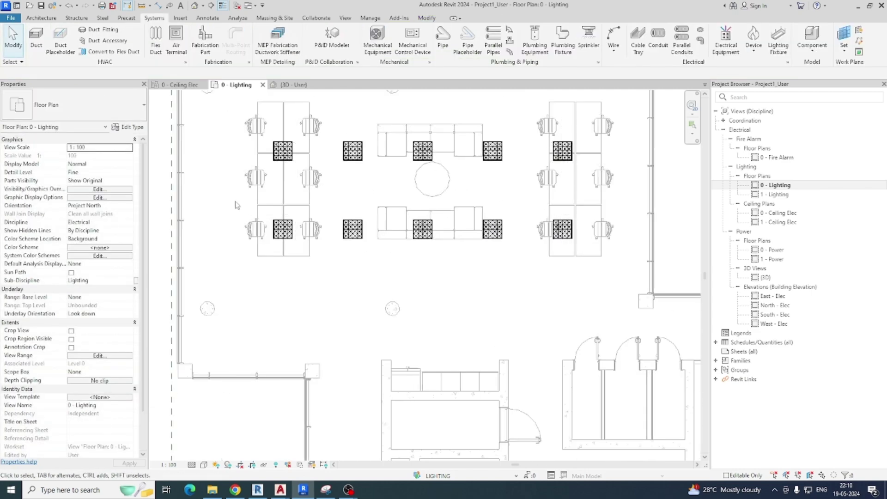
drag(235, 202, 595, 285)
key(c)
key(o)
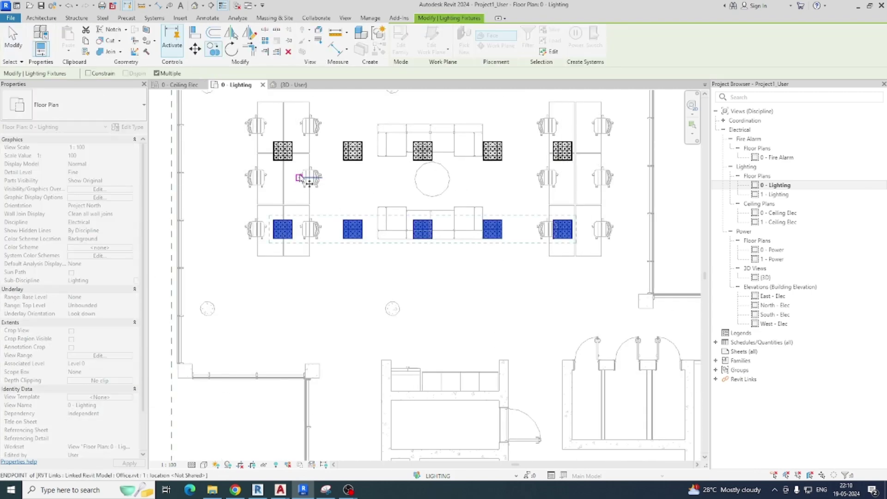
click(294, 162)
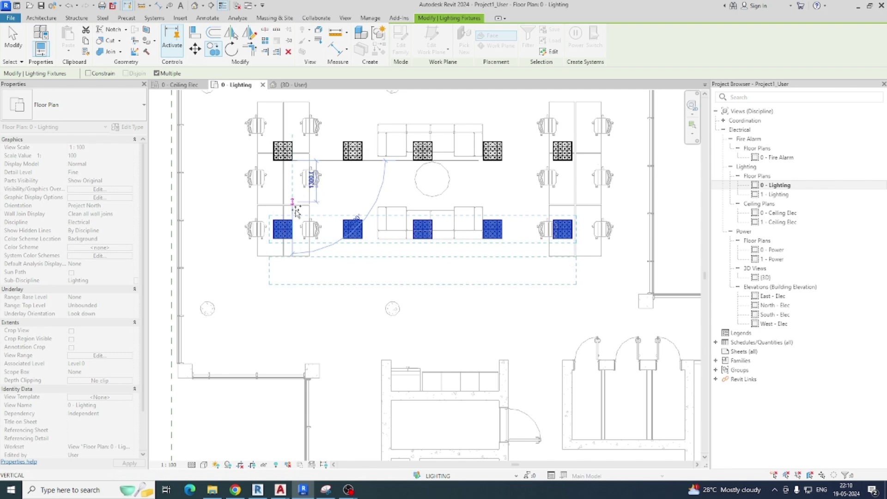
click(295, 235)
key(Escape)
key(Escape)
scroll(336, 277, down, 2)
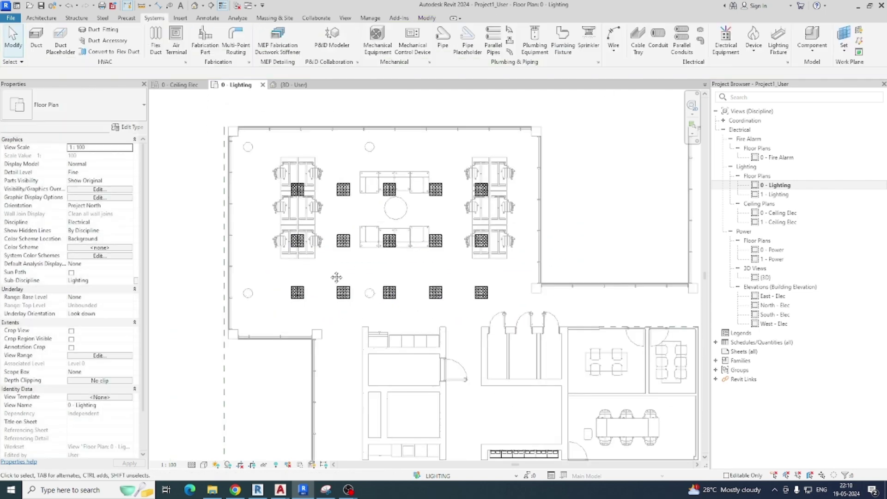
Step: Place one ELE-LFX-DOWN LIGHT CEILING MOUNTED D1 fixture between the first desk cluster and the upper wall
middle_drag(336, 277, 378, 263)
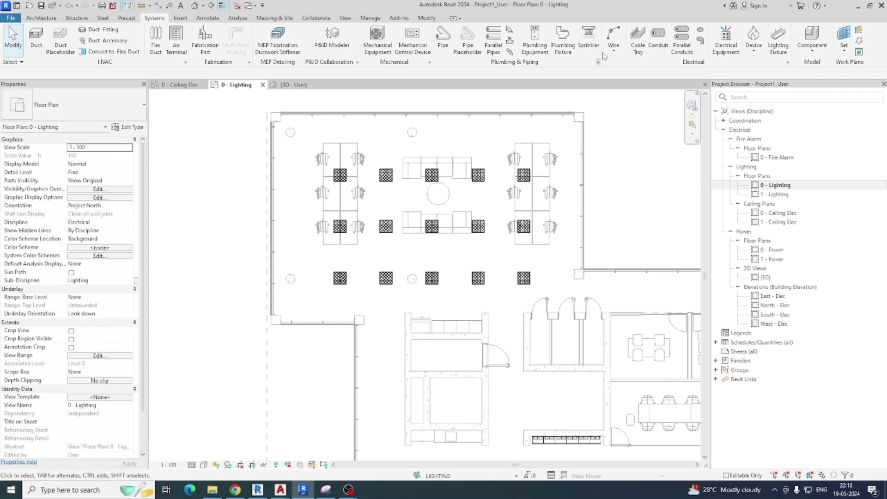
click(779, 40)
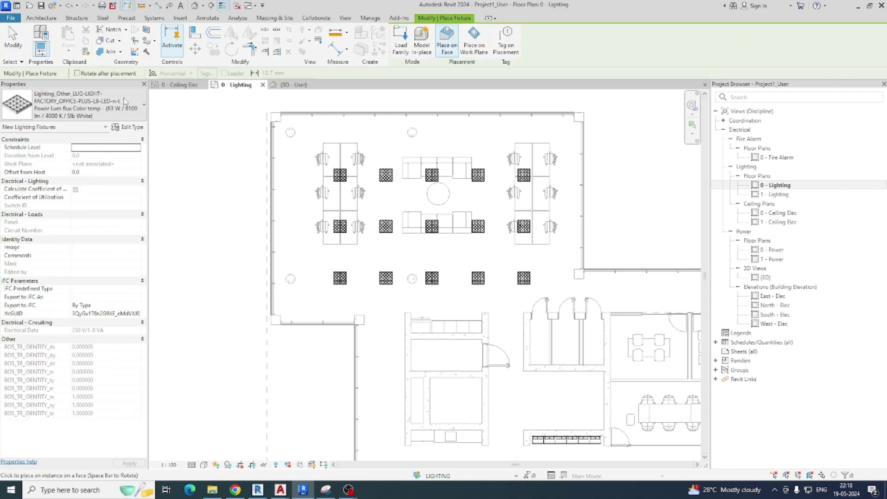
click(116, 107)
scroll(111, 211, up, 5)
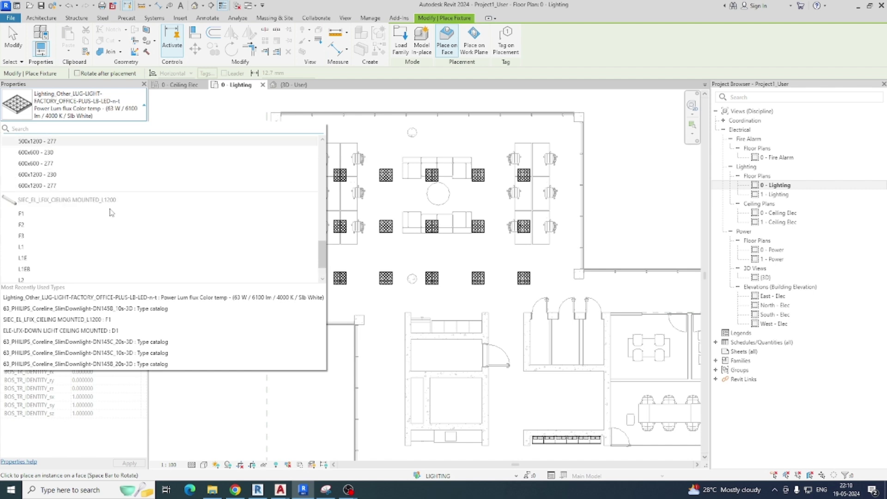
scroll(111, 212, up, 4)
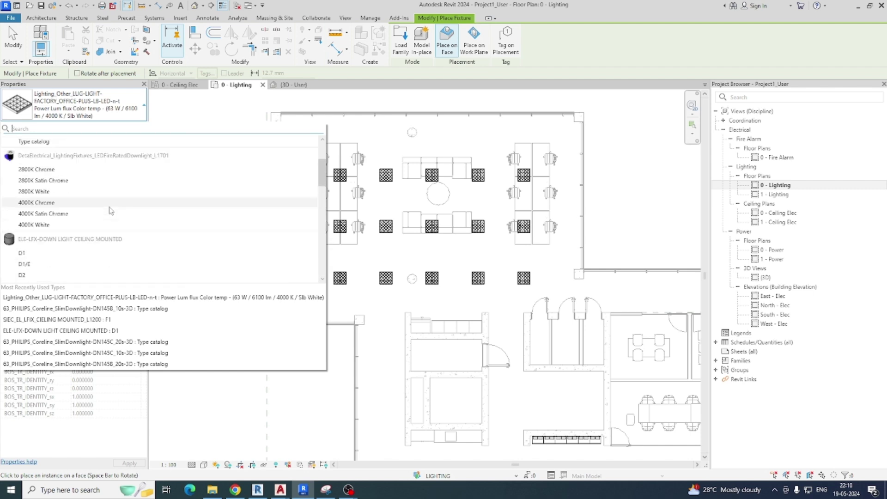
click(23, 253)
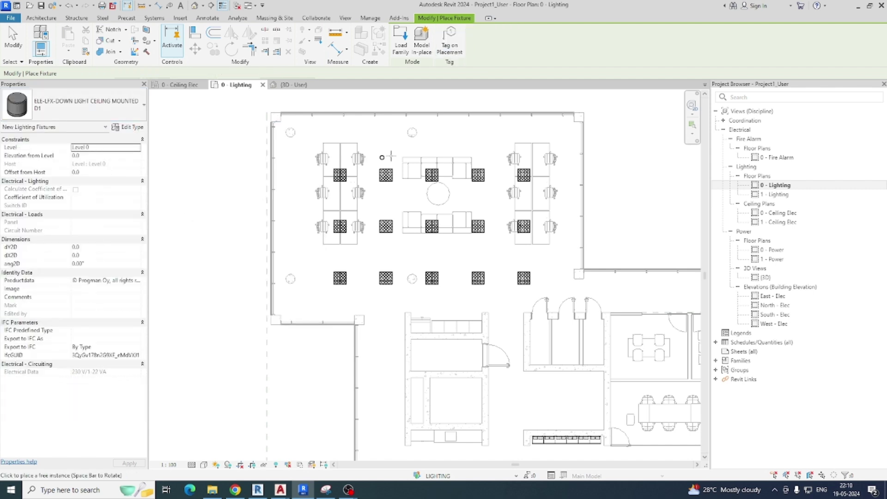
scroll(328, 130, up, 5)
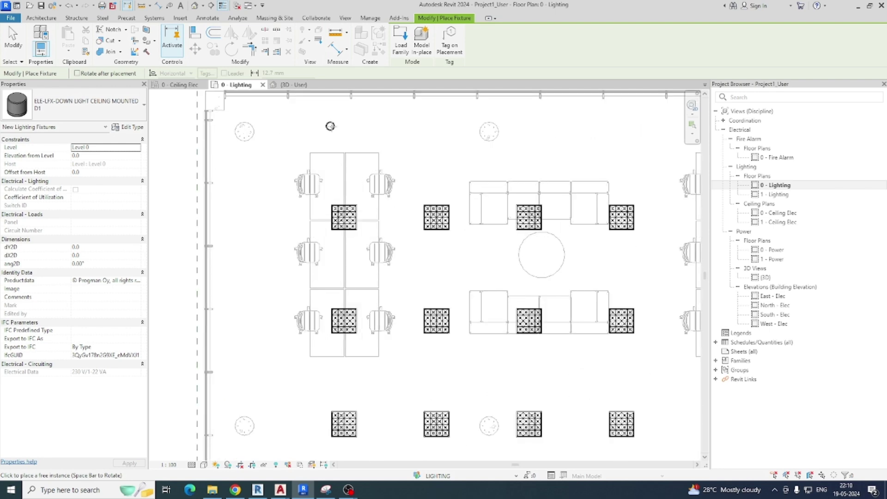
key(Escape)
Step: Draw a building section just below the new downlight, looking toward the upper wall, and open the section view
middle_drag(388, 140, 405, 186)
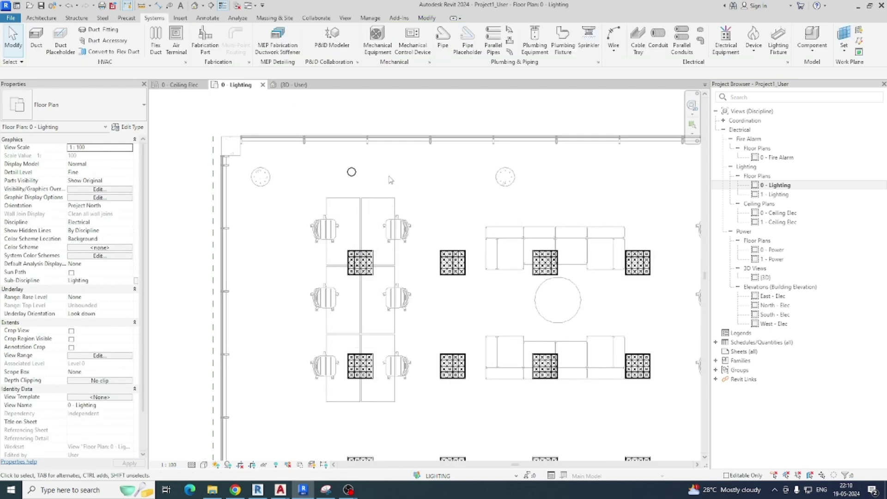
click(212, 6)
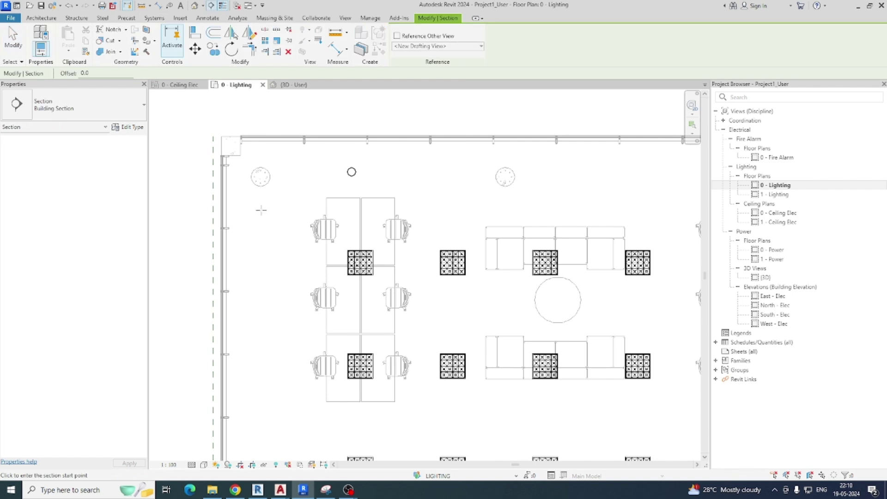
click(197, 184)
click(409, 184)
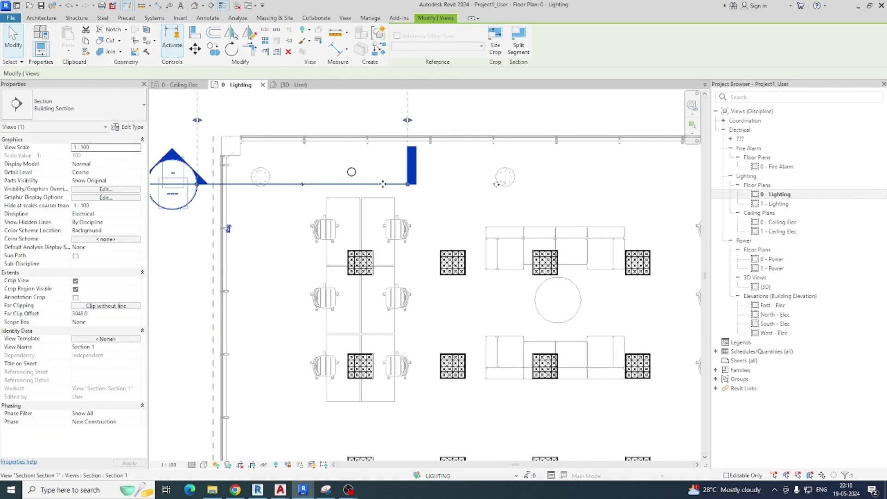
right_click(409, 186)
click(420, 238)
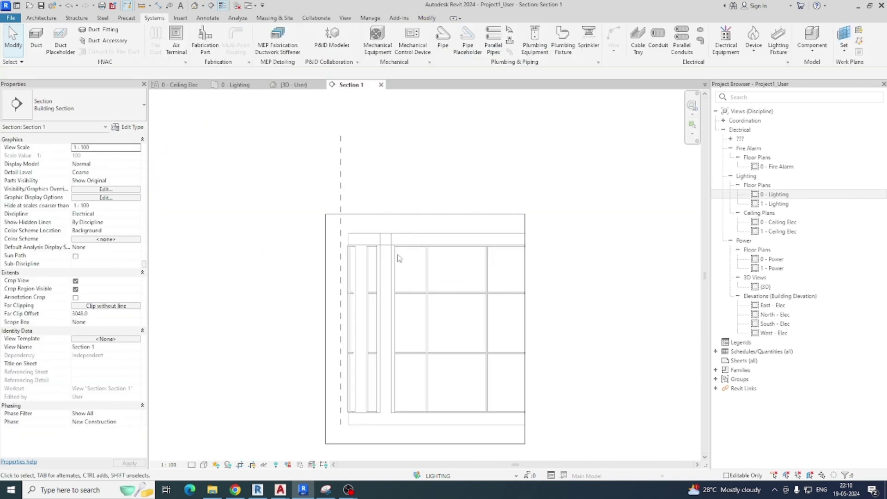
Step: Set the section view's detail level to Fine
middle_drag(400, 258, 380, 204)
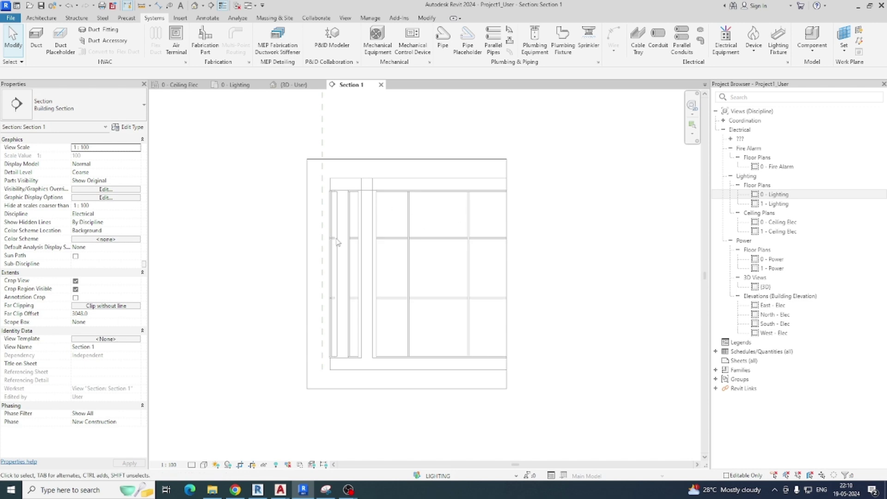
click(191, 464)
click(203, 455)
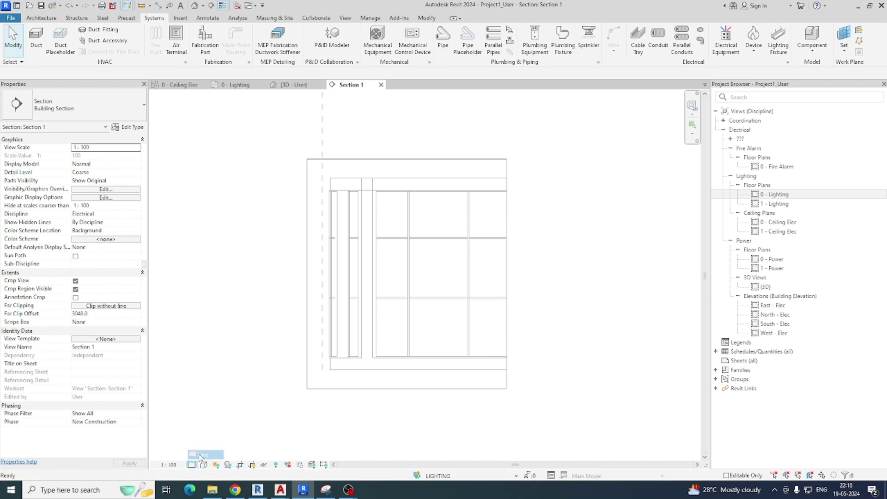
click(168, 464)
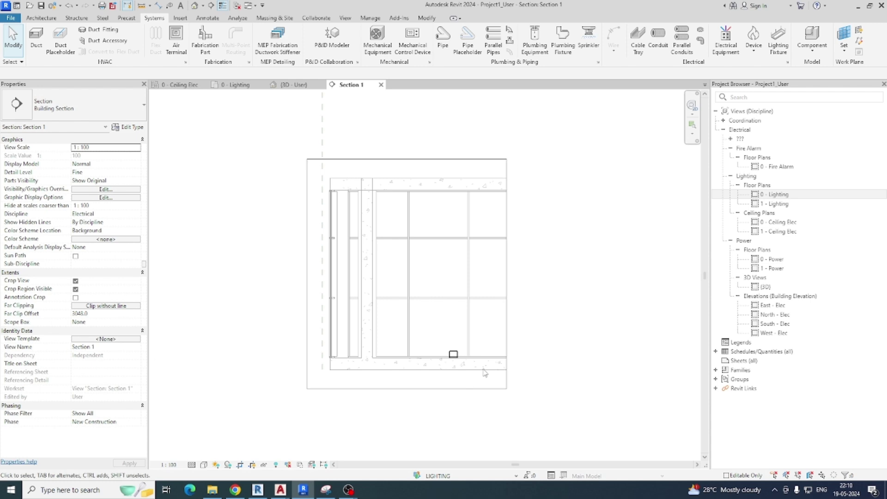
Step: Raise the downlight from the floor to the underside of the ceiling slab, at an elevation of about 3994
scroll(460, 350, up, 2)
click(455, 354)
middle_drag(493, 351, 496, 377)
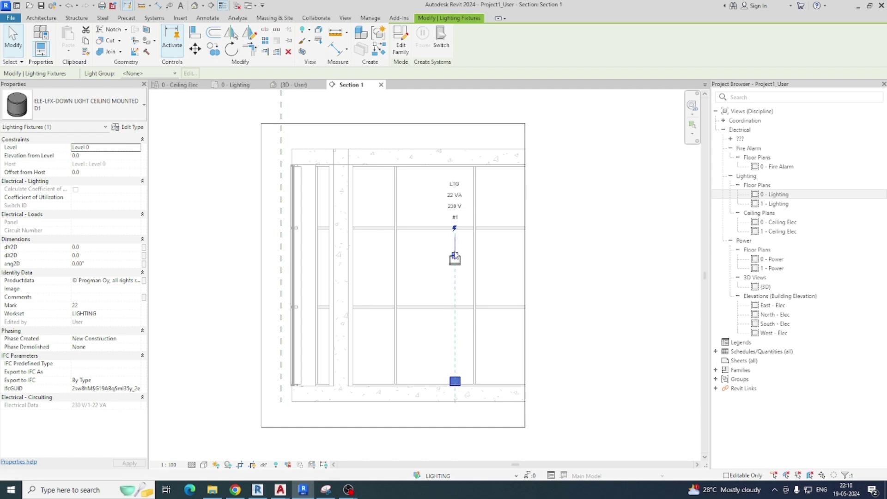
drag(455, 184, 459, 167)
scroll(455, 167, up, 5)
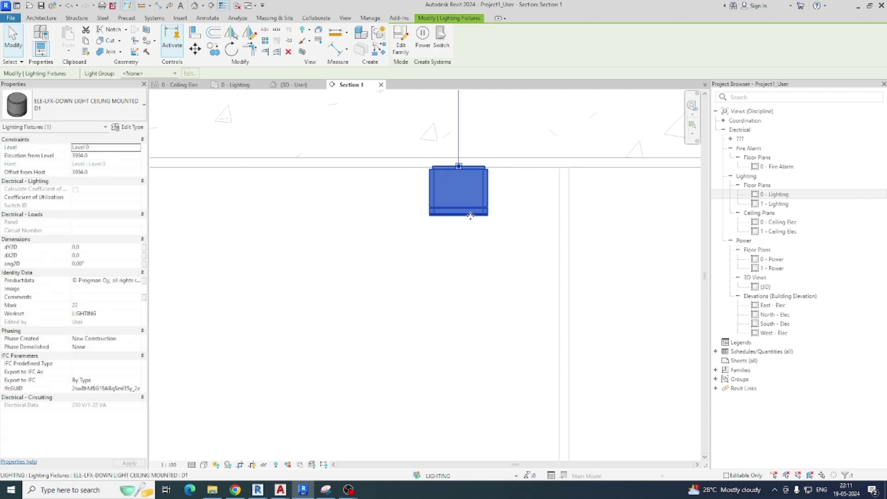
key(Escape)
scroll(389, 213, down, 5)
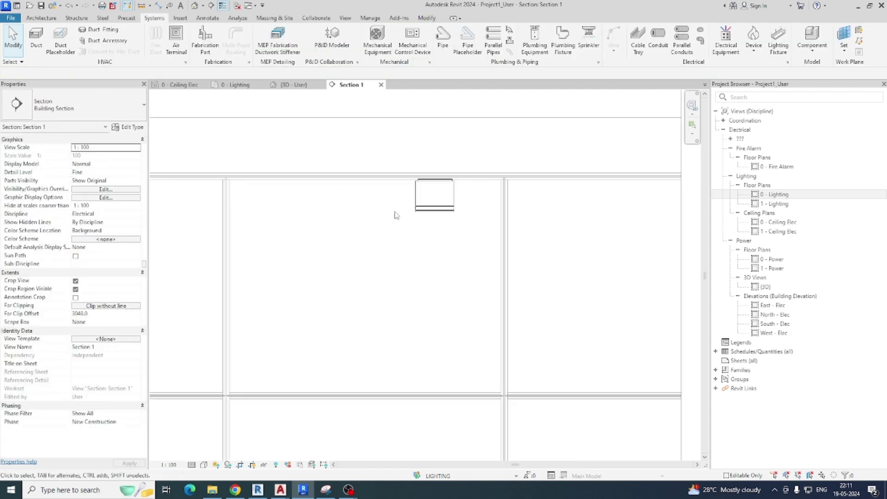
Step: Isolate the downlight with a selection box in 3D and inspect how it sits against the slab
click(406, 206)
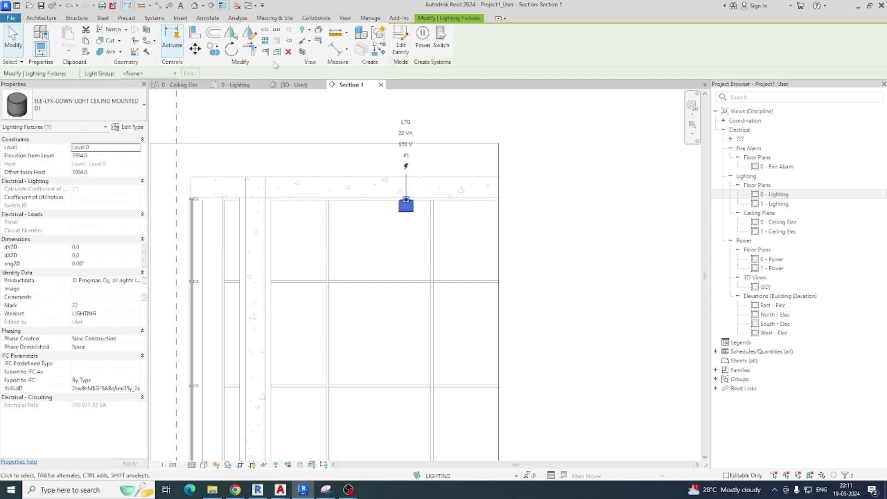
click(303, 52)
shift+middle_drag(369, 218, 311, 213)
click(311, 214)
scroll(311, 214, up, 3)
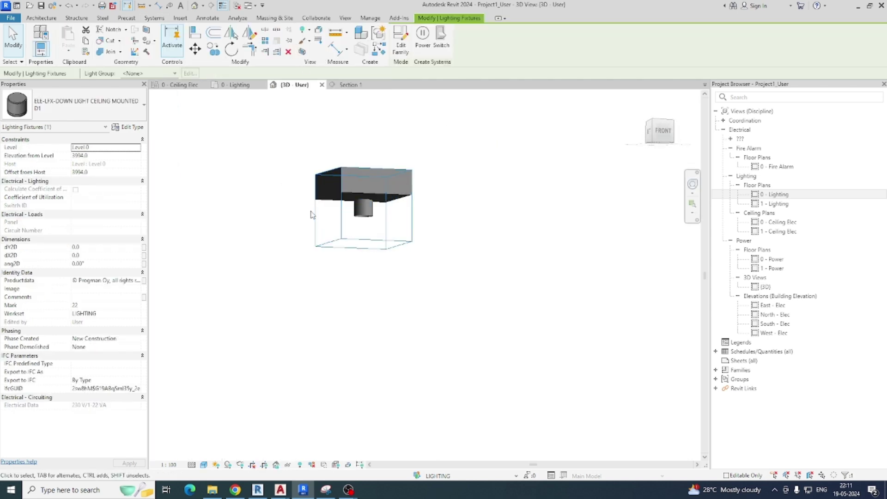
shift+middle_drag(380, 239, 376, 188)
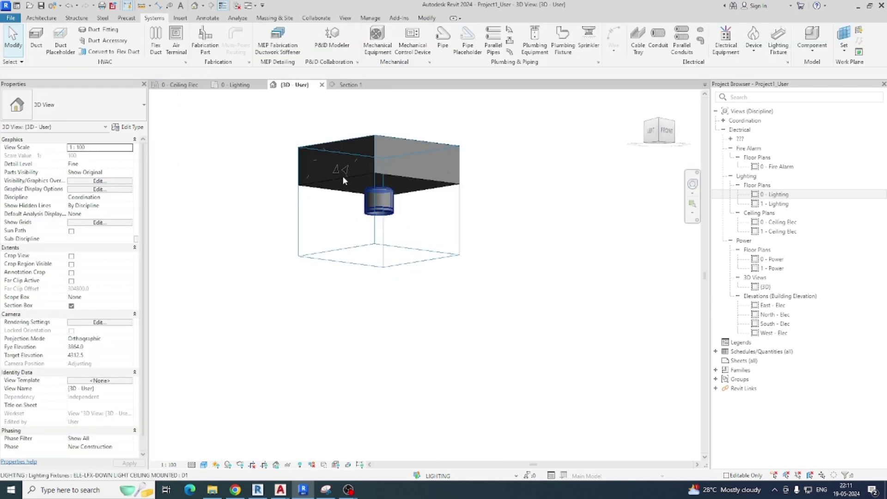
Step: In the 0 - Lighting floor plan, move the downlight horizontally closer to the corner column
click(236, 85)
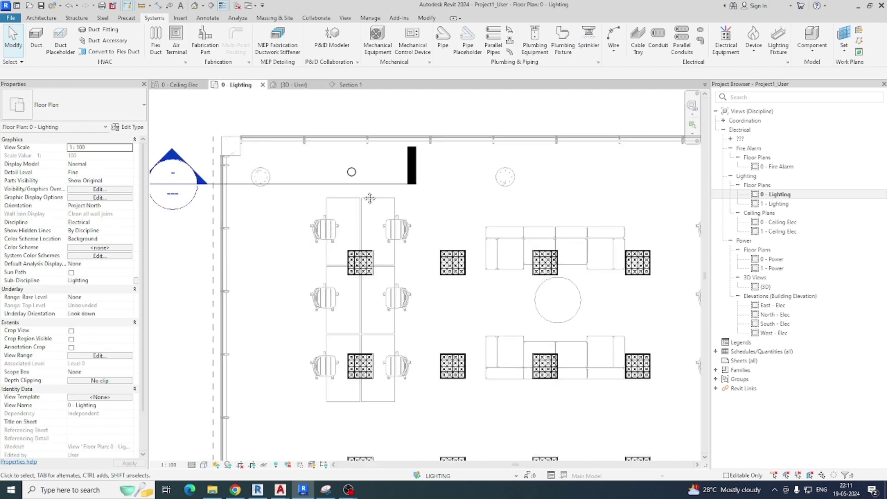
middle_drag(370, 198, 354, 252)
click(368, 252)
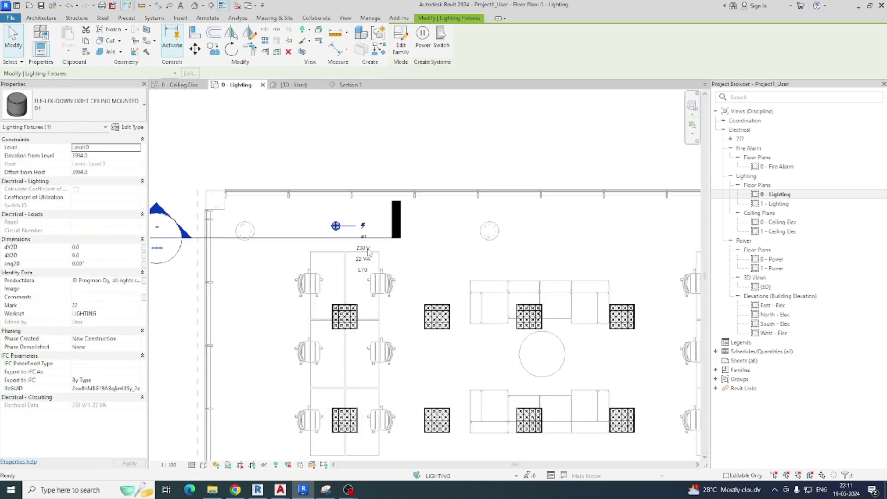
click(368, 252)
scroll(337, 230, up, 2)
drag(297, 199, 366, 253)
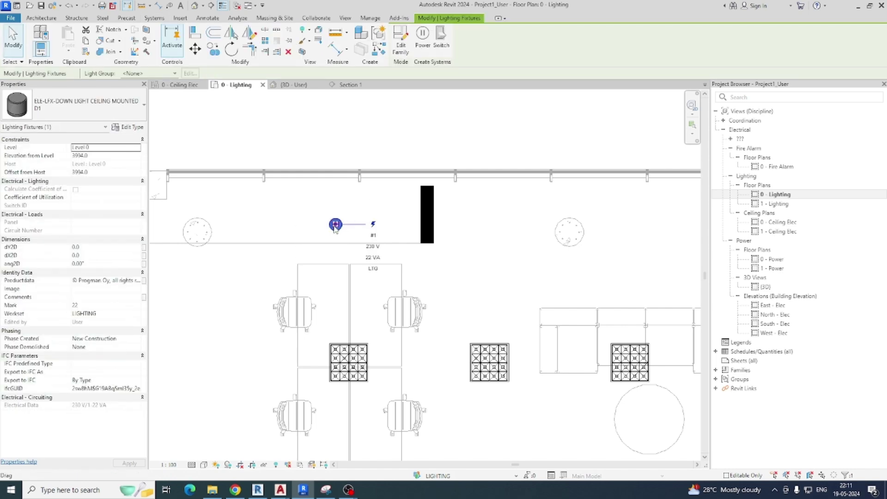
drag(335, 229, 252, 232)
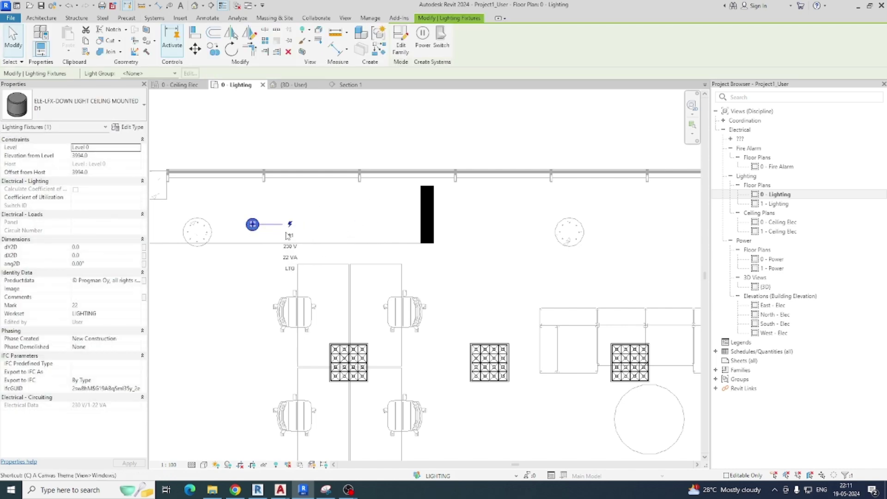
Step: Copy the downlight horizontally along the upper wall to just past the first desk cluster
key(c)
key(o)
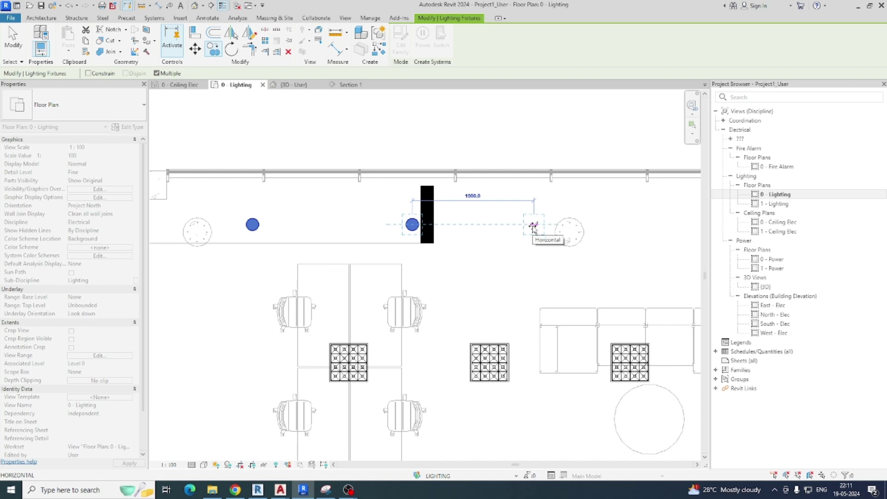
key(Escape)
Step: Copy the second downlight horizontally toward the middle column, using the spacing between the first two downlights
middle_drag(536, 228, 460, 222)
scroll(455, 222, down, 1)
drag(351, 202, 399, 241)
key(c)
key(o)
scroll(250, 220, up, 2)
click(240, 219)
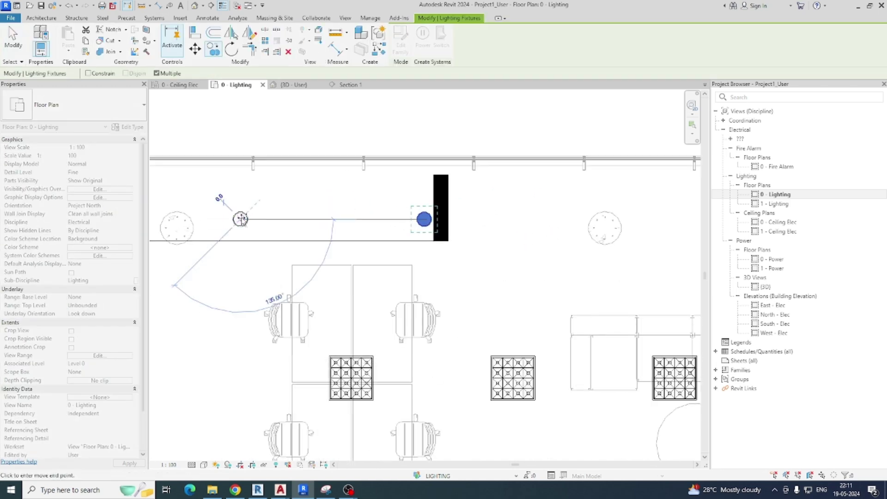
click(608, 219)
key(Escape)
key(Escape)
scroll(608, 222, down, 2)
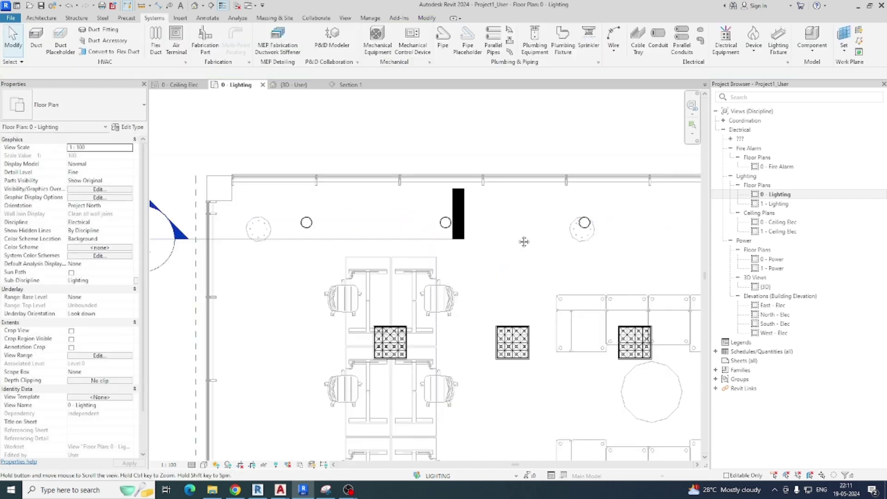
Step: Move the third downlight horizontally clear of the middle column, toward the sofas
click(490, 217)
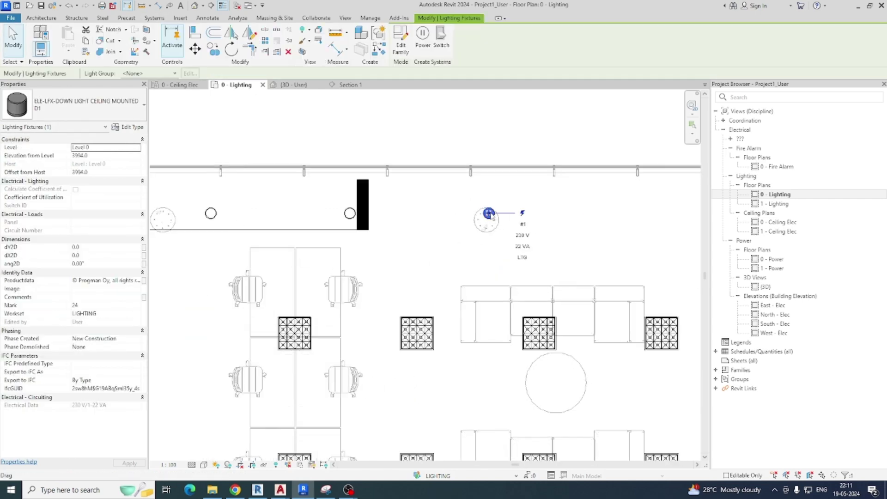
drag(492, 221, 526, 225)
key(Escape)
middle_drag(507, 233, 405, 219)
scroll(406, 219, down, 1)
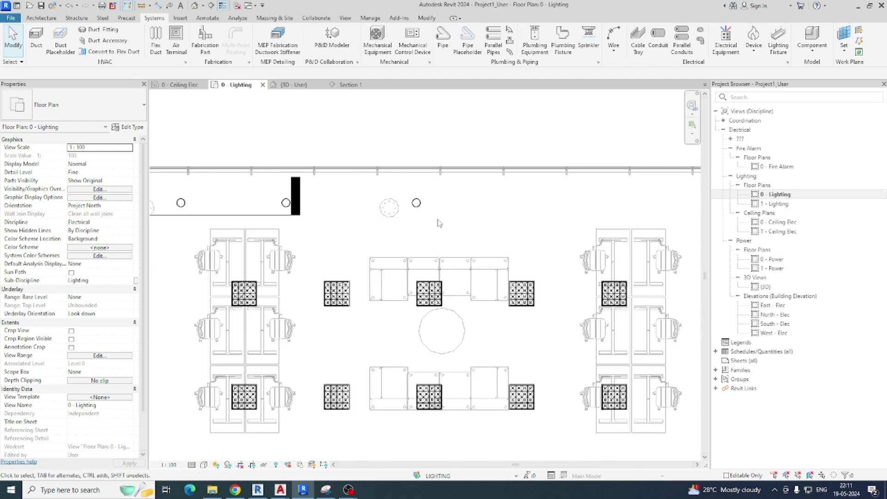
Step: Copy the downlight above the sofas twice along the upper wall toward the corner, spacing the copies about 2000 mm apart
click(418, 203)
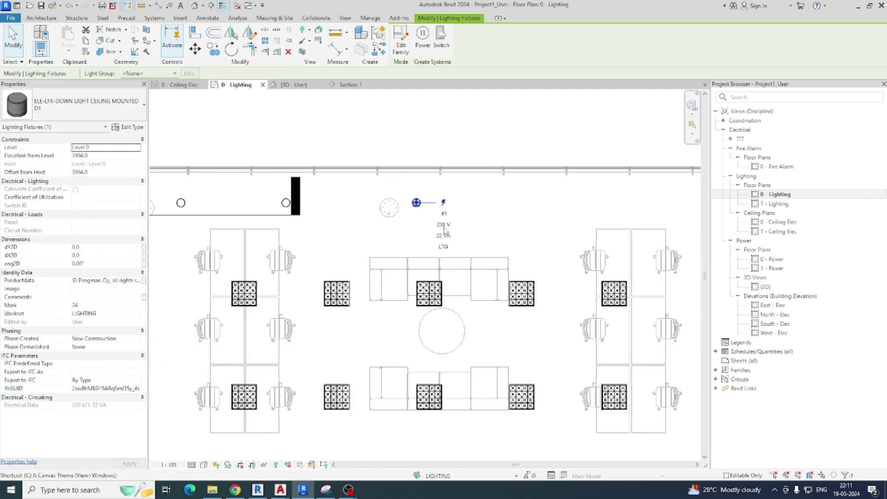
key(m)
key(v)
scroll(416, 203, up, 1)
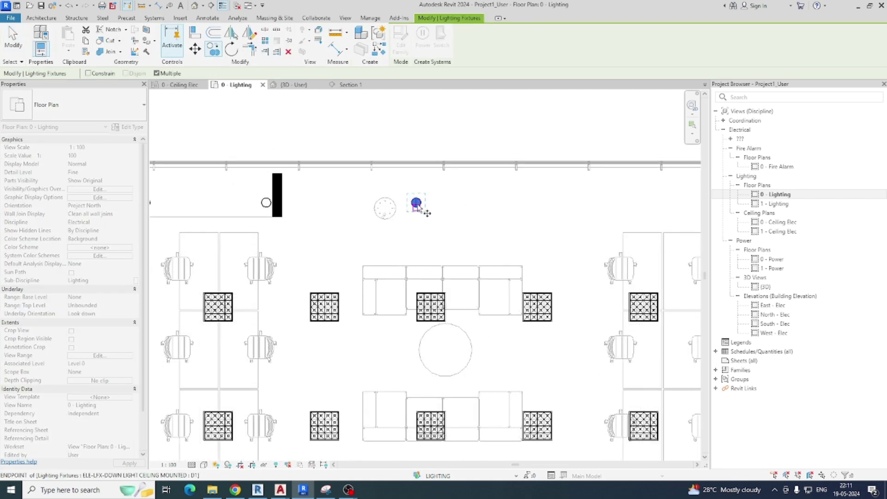
scroll(417, 202, up, 1)
click(416, 202)
scroll(500, 202, down, 1)
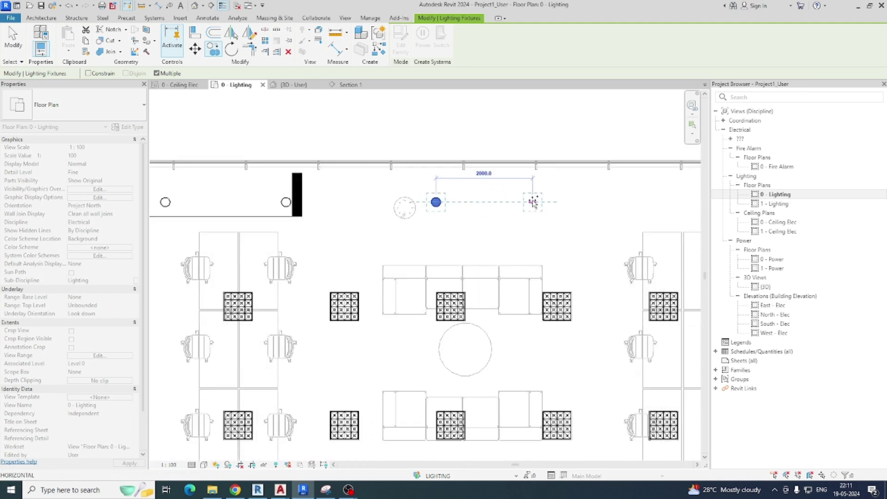
click(533, 202)
middle_drag(639, 202, 524, 202)
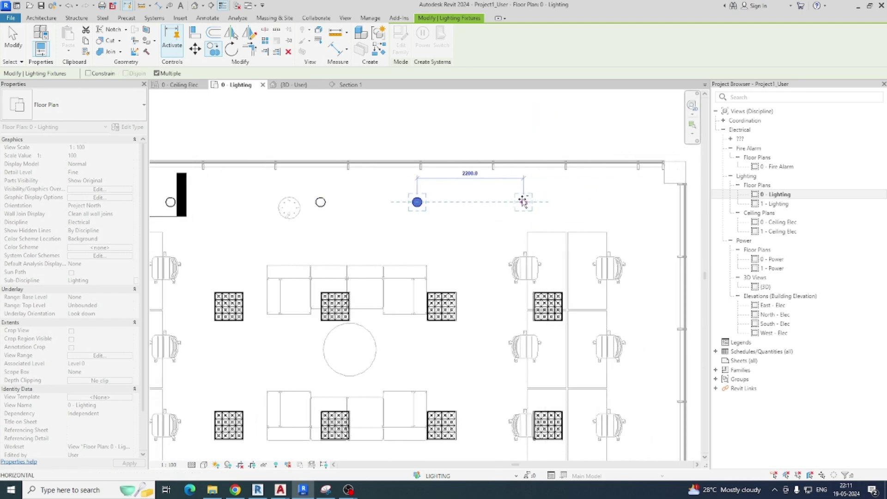
click(515, 202)
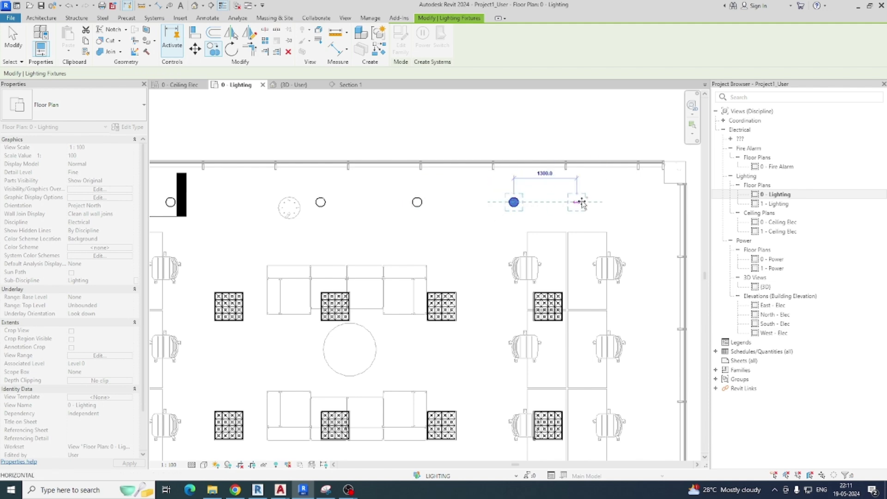
Step: Continue copying the downlight around the corner and down the side wall past the desks, ending with a gap of about 2500 mm
middle_drag(644, 223, 606, 153)
click(613, 180)
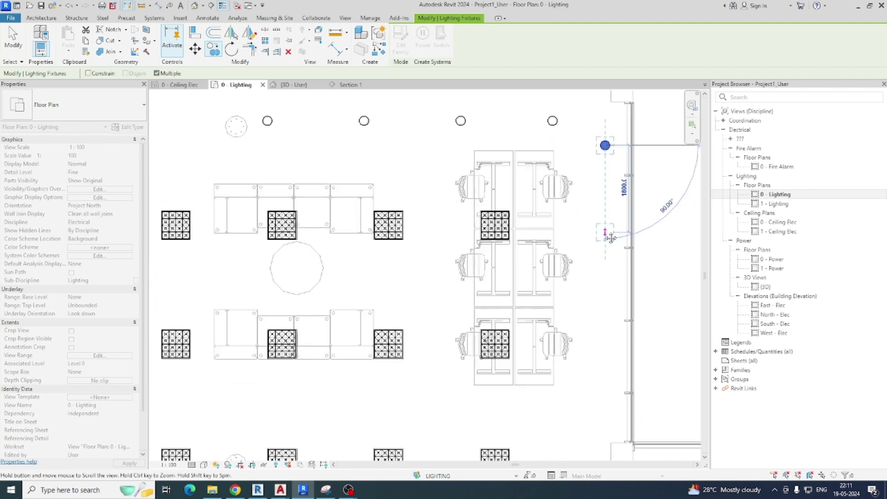
click(604, 239)
middle_drag(610, 252, 608, 165)
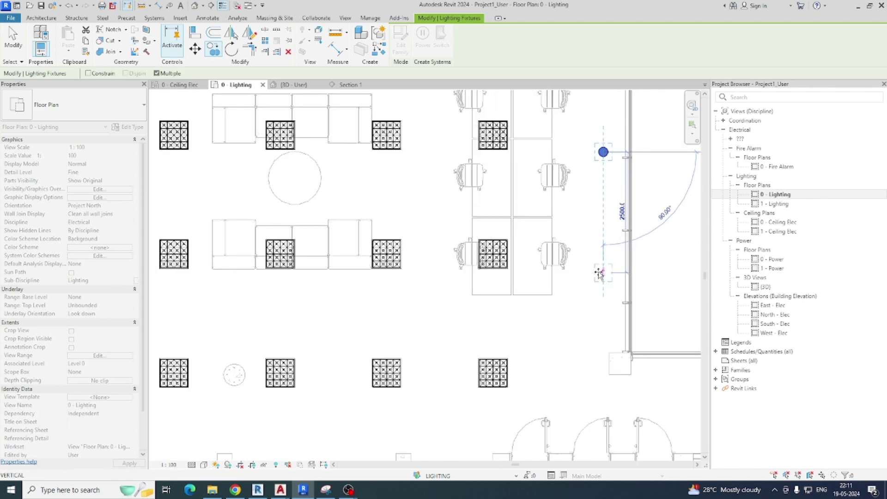
click(602, 273)
middle_drag(602, 277, 606, 174)
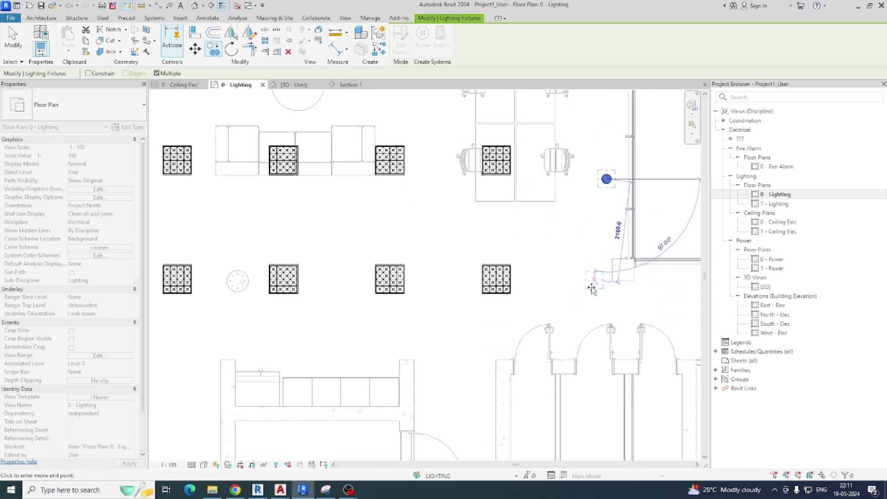
Step: Copy three downlights in a horizontal row along the office's lower edge, above the core rooms, and finish the copy command
scroll(421, 331, down, 1)
middle_drag(420, 330, 681, 289)
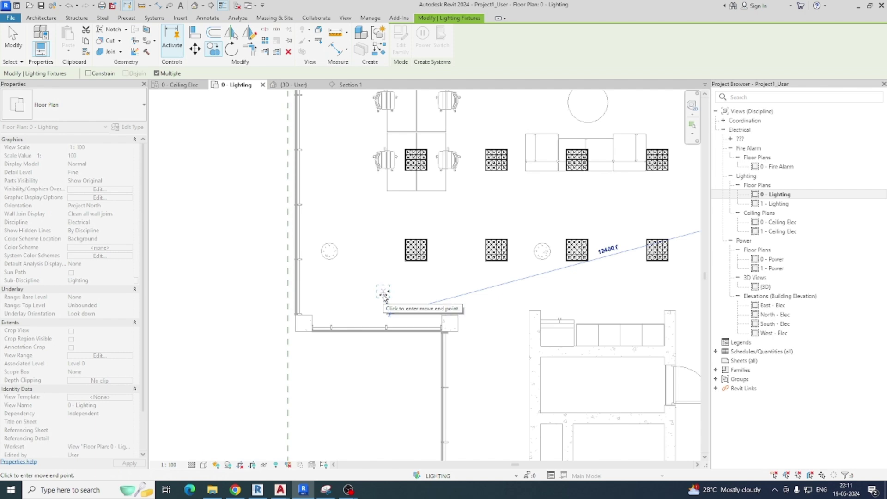
click(383, 295)
click(558, 293)
middle_drag(619, 297, 307, 285)
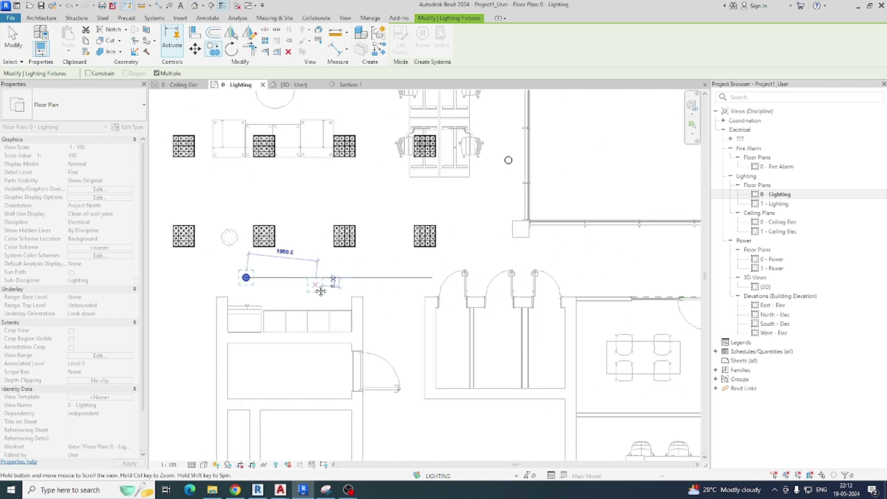
click(412, 277)
scroll(412, 278, down, 1)
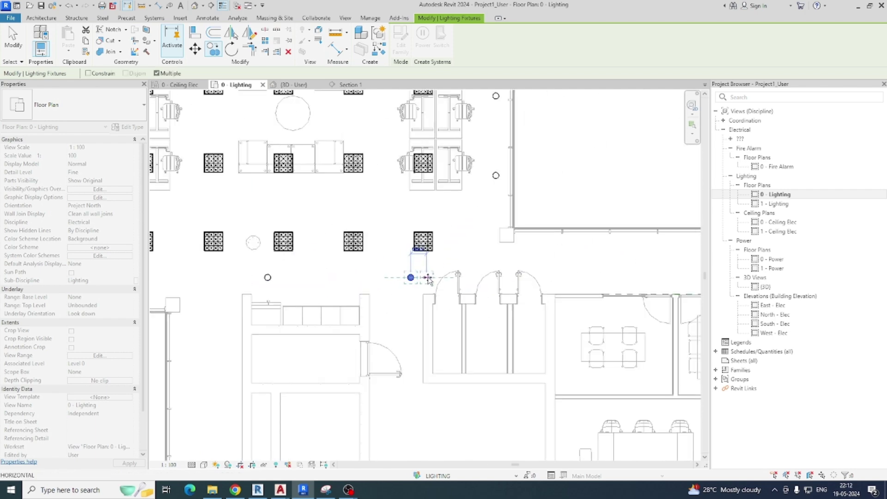
middle_drag(604, 277, 565, 287)
key(Escape)
scroll(369, 277, down, 2)
key(Escape)
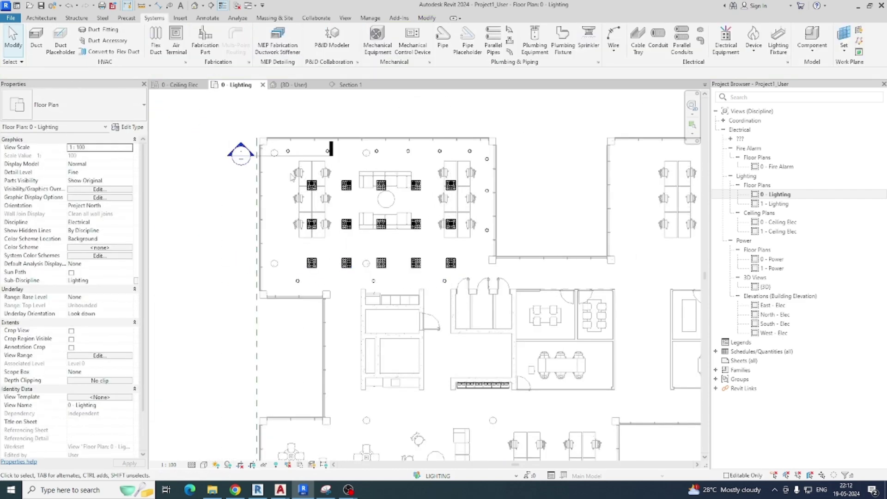
Step: Copy the first column of three square ceiling fixtures horizontally onto the three desk clusters in the adjacent office wing
middle_drag(293, 177, 246, 199)
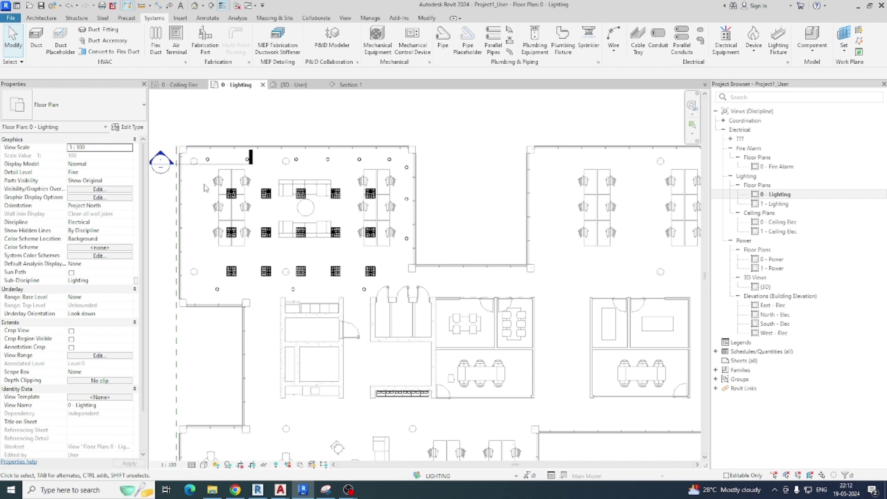
drag(243, 284, 203, 185)
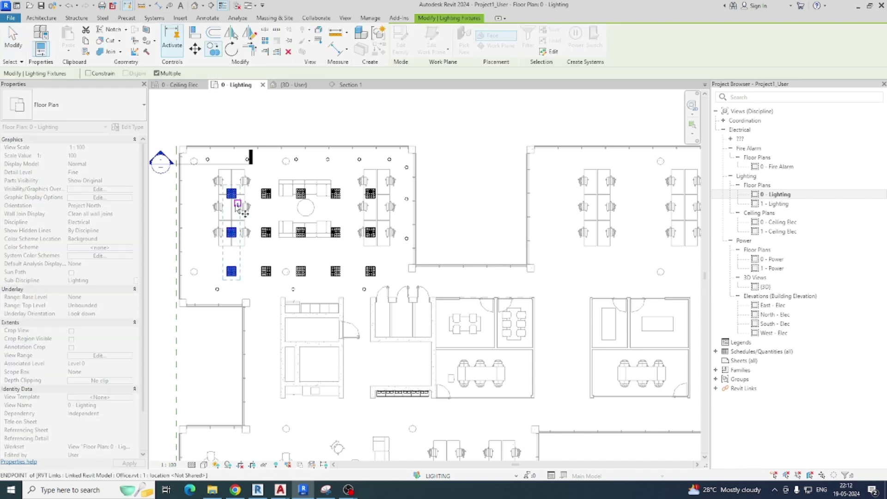
click(232, 209)
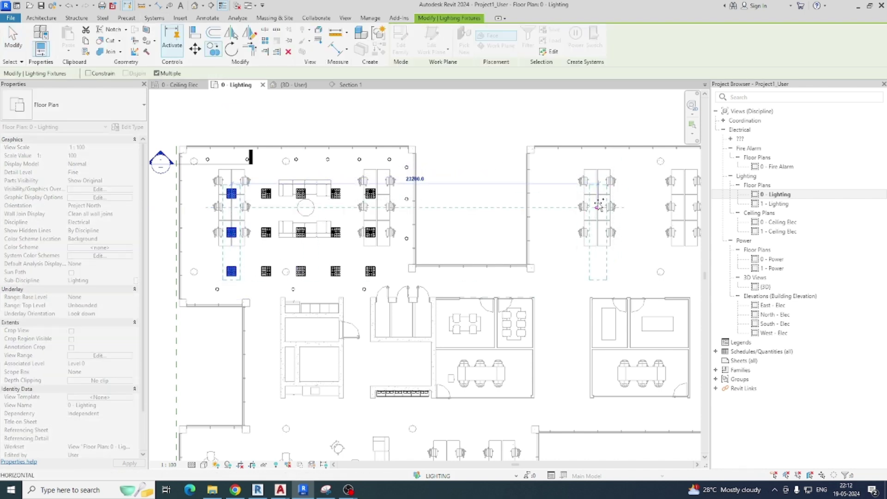
middle_drag(620, 213, 451, 212)
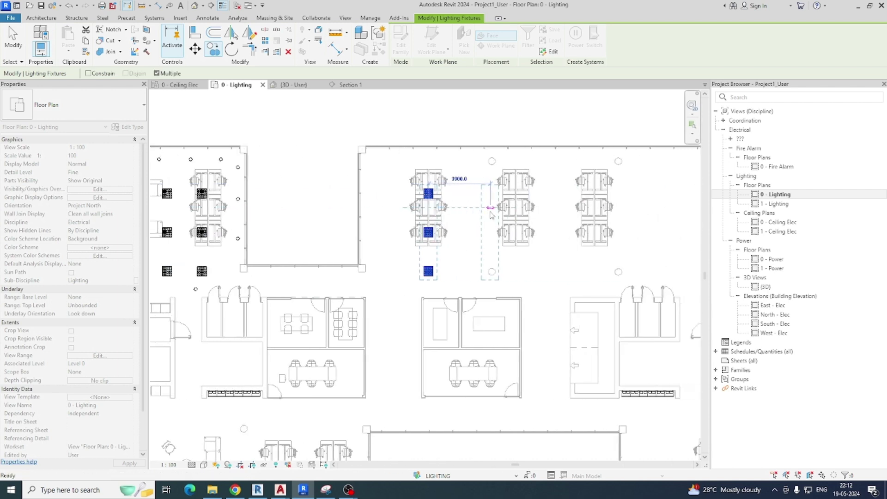
click(517, 209)
click(596, 207)
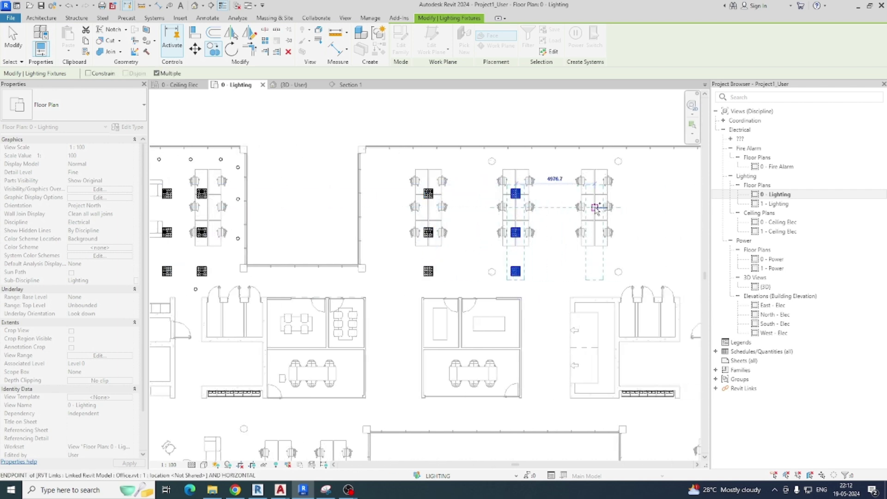
Step: Copy the fixture column to two open positions, the first 4400 mm past the third desk cluster, and onto the following desk cluster
middle_drag(635, 216, 487, 214)
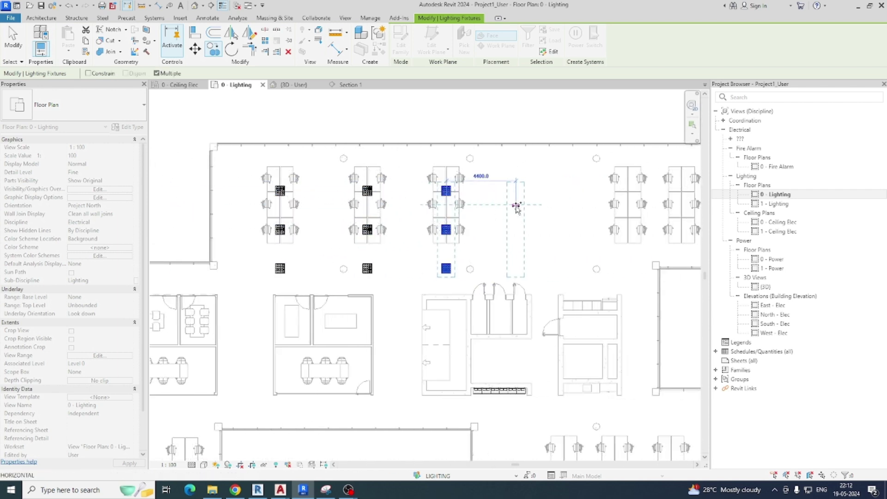
click(517, 207)
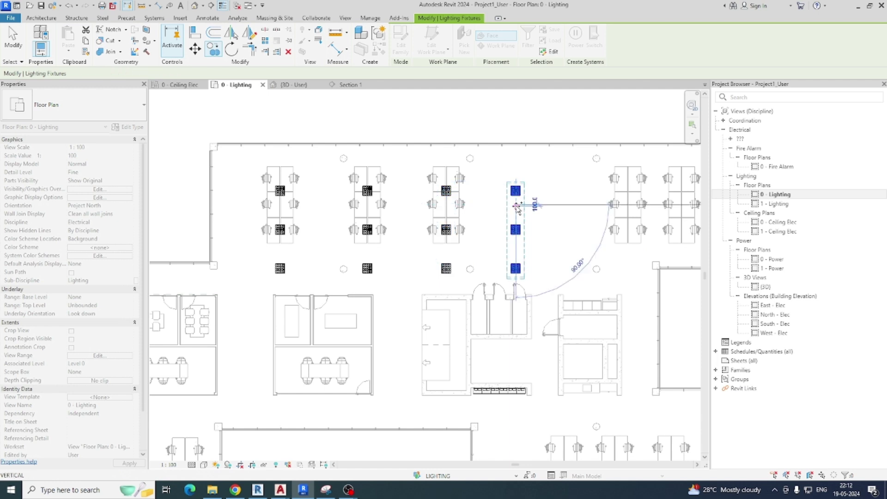
click(583, 208)
middle_drag(582, 207, 449, 201)
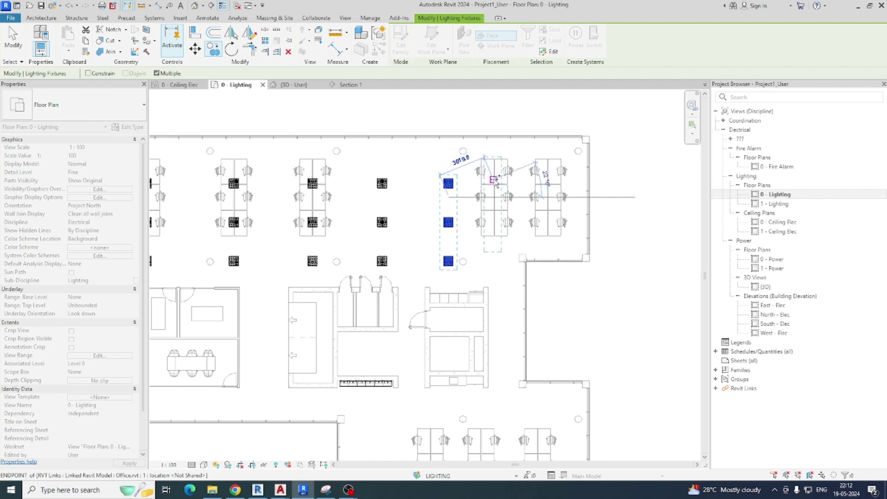
click(495, 181)
key(Escape)
key(Escape)
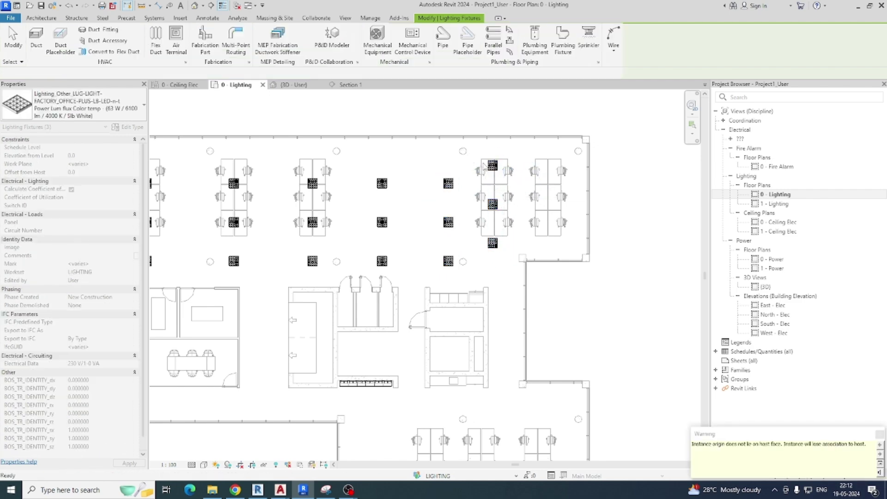
Step: Delete the uppermost fixture of the misaligned column on the last desk cluster
click(494, 167)
key(Delete)
scroll(507, 179, down, 1)
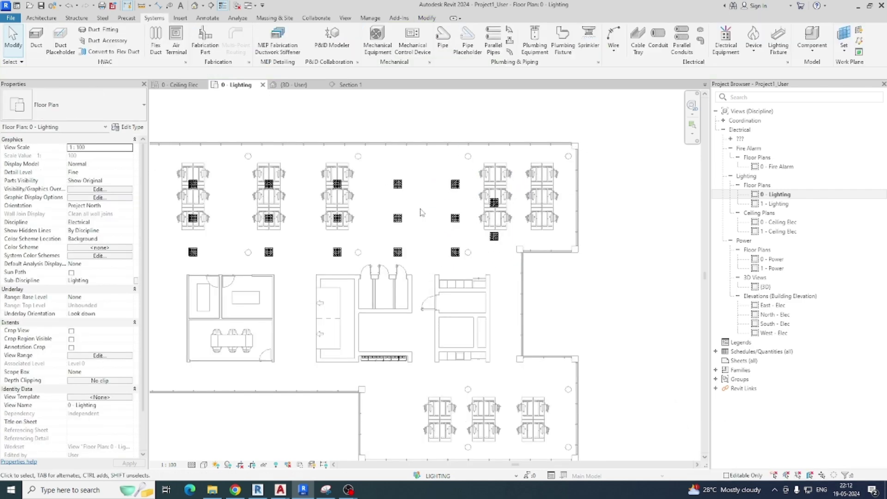
Step: Select all lighting fixtures in the first office area and isolate them in the 3D view with a selection box
middle_drag(422, 210, 682, 211)
middle_drag(436, 225, 688, 226)
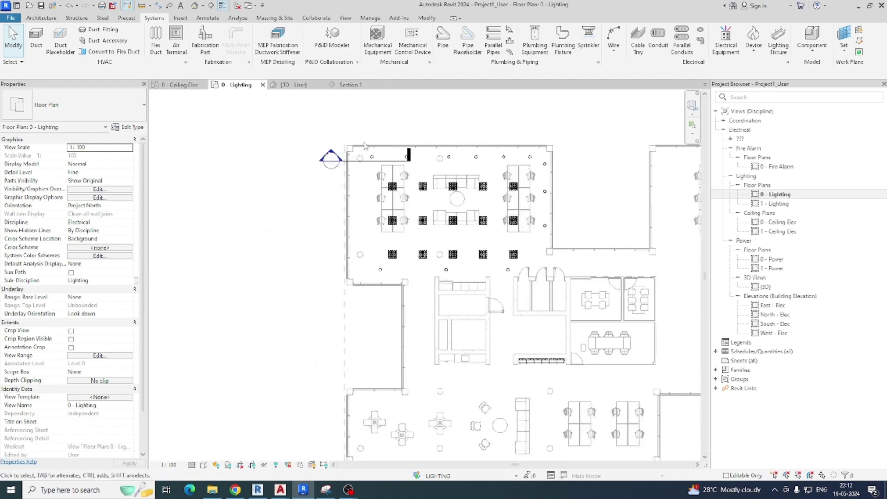
drag(365, 144, 563, 290)
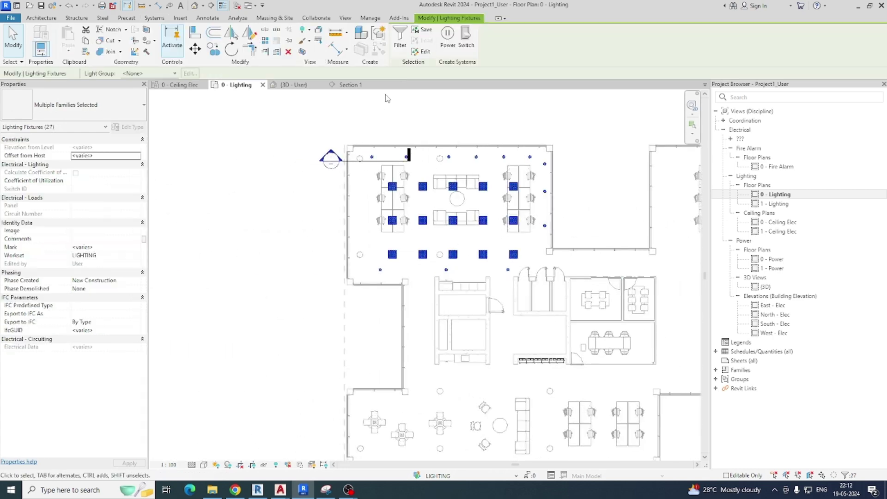
click(303, 52)
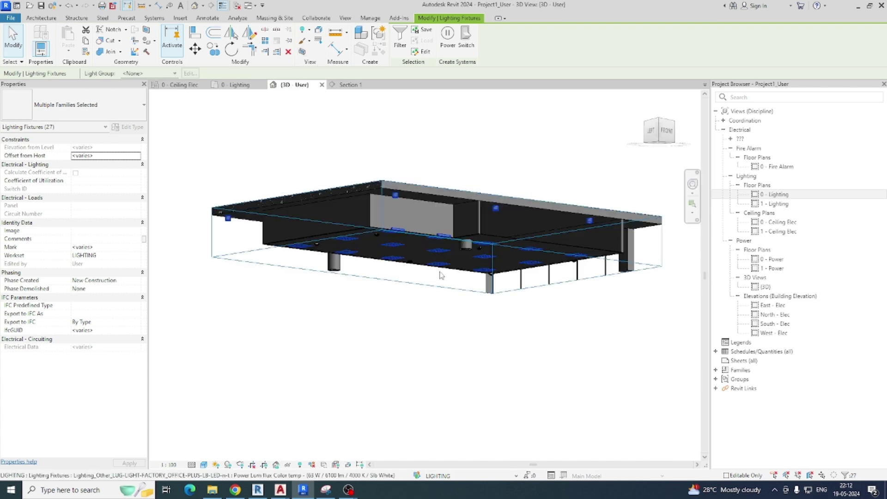
shift+middle_drag(480, 256, 536, 262)
key(Escape)
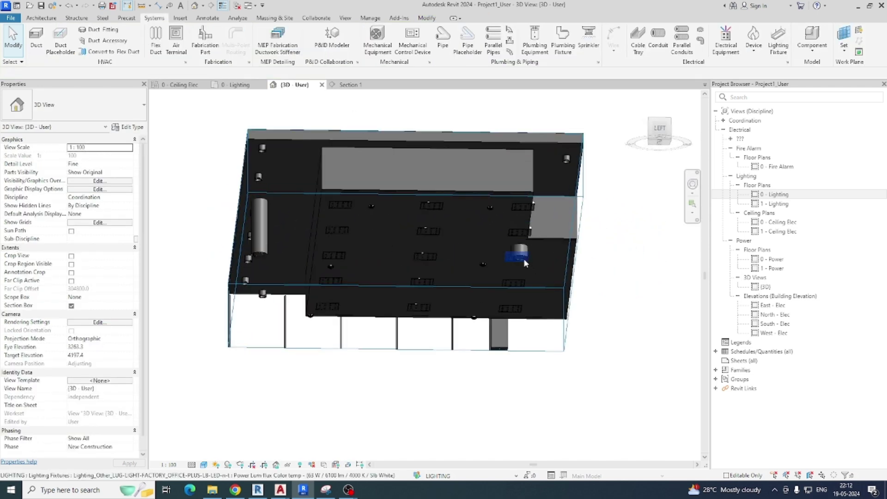
Step: Examine the ceiling fixtures and downlights in 3D from the left side and from beneath the ceiling
scroll(524, 253, up, 1)
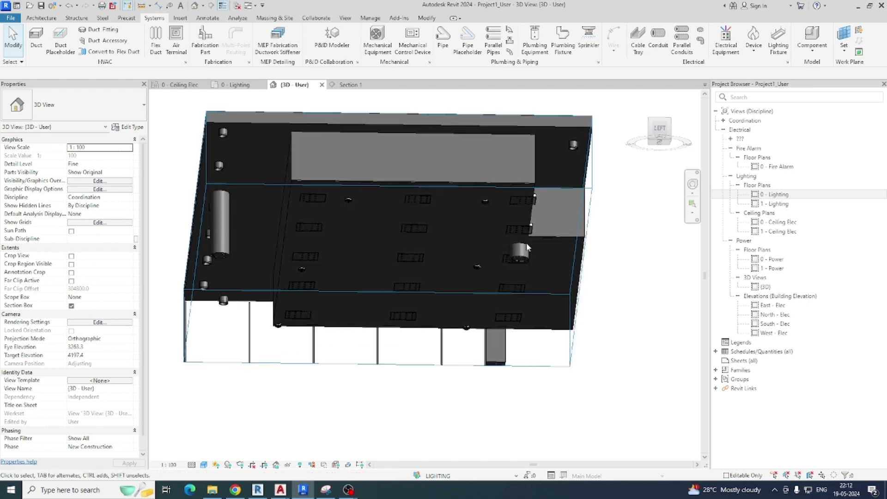
click(661, 129)
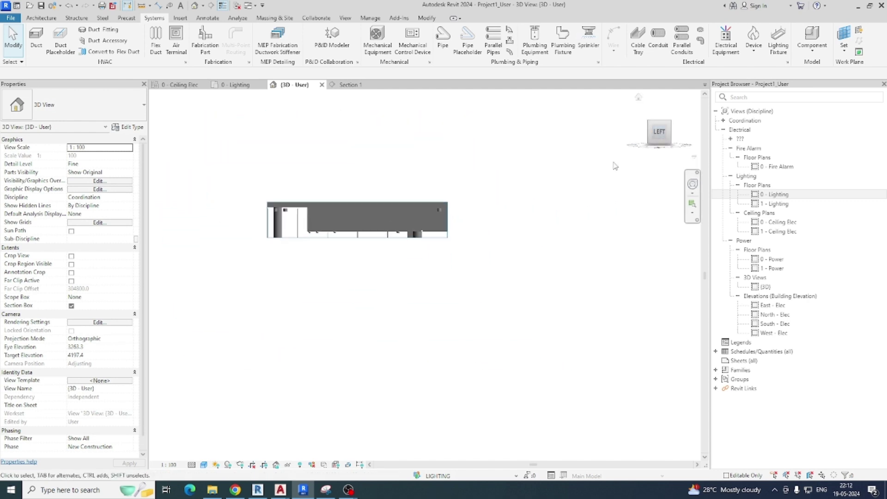
scroll(495, 285, up, 2)
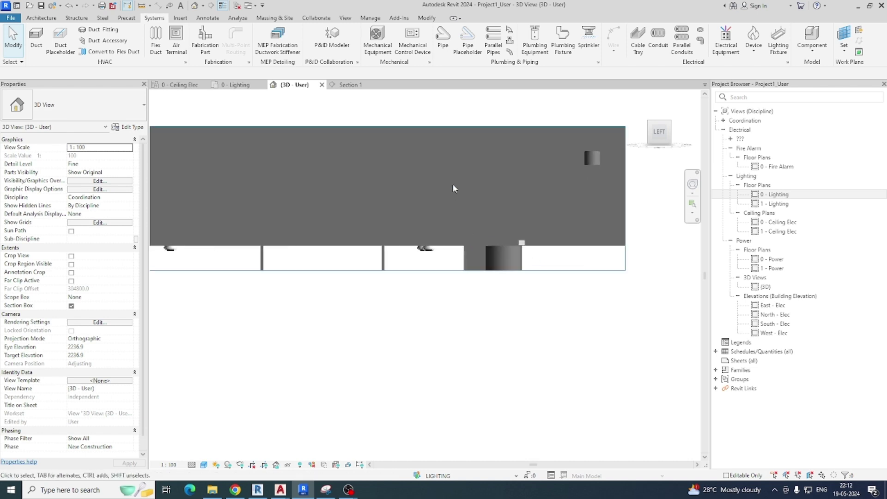
drag(533, 283, 533, 284)
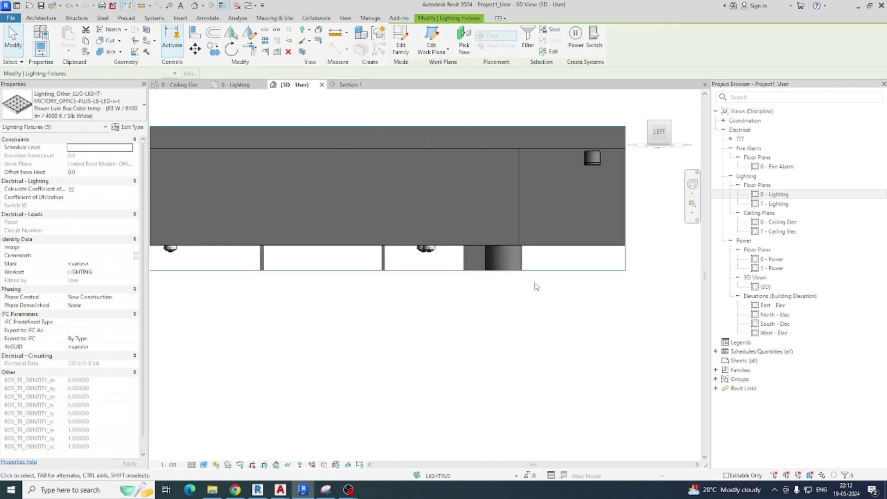
click(535, 286)
shift+middle_drag(464, 288, 587, 297)
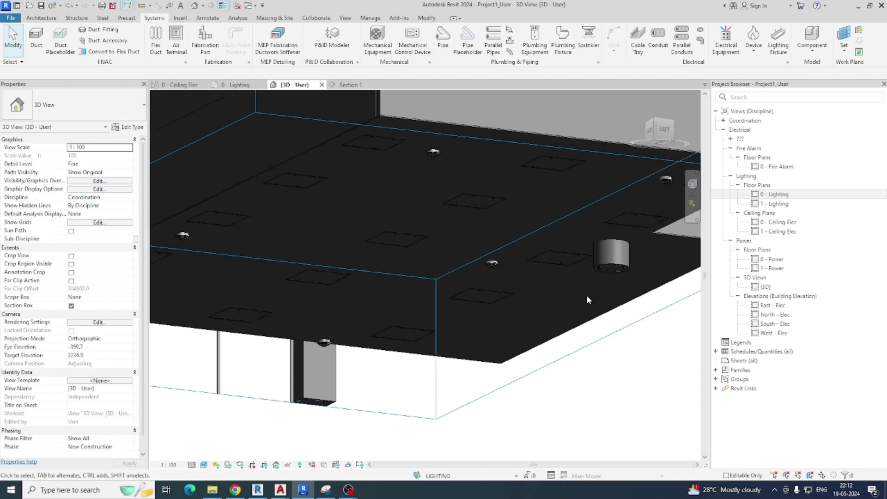
Step: Set the 3D view's visual style to Hidden Line and inspect the downlight heights relative to the ceiling
click(206, 465)
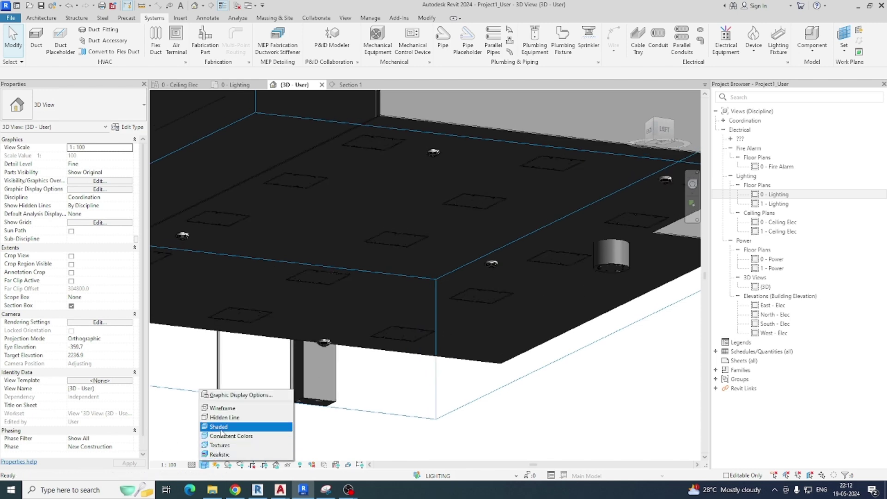
click(220, 432)
click(205, 465)
click(219, 417)
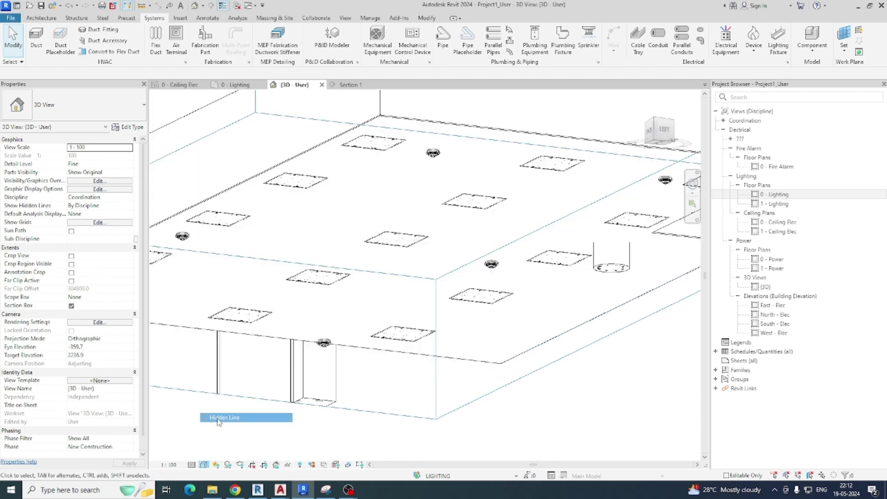
shift+middle_drag(454, 334, 546, 292)
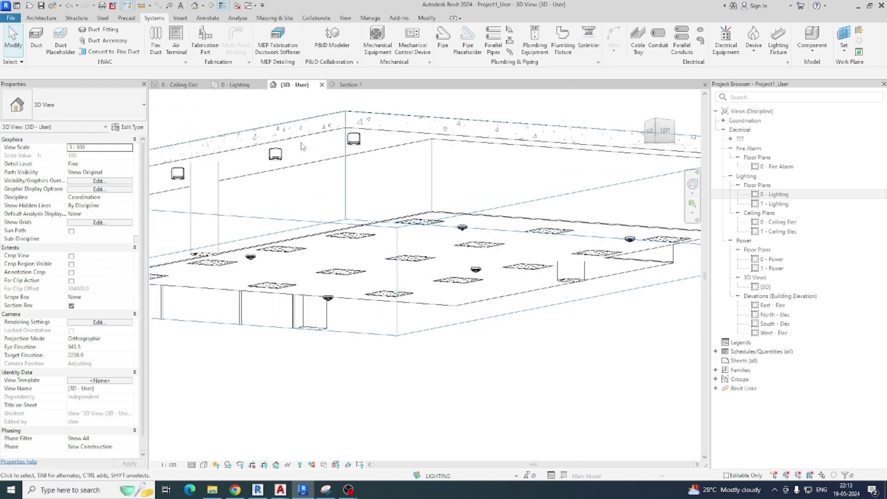
Step: Return to the 0 - Lighting floor plan
click(236, 85)
scroll(355, 272, up, 3)
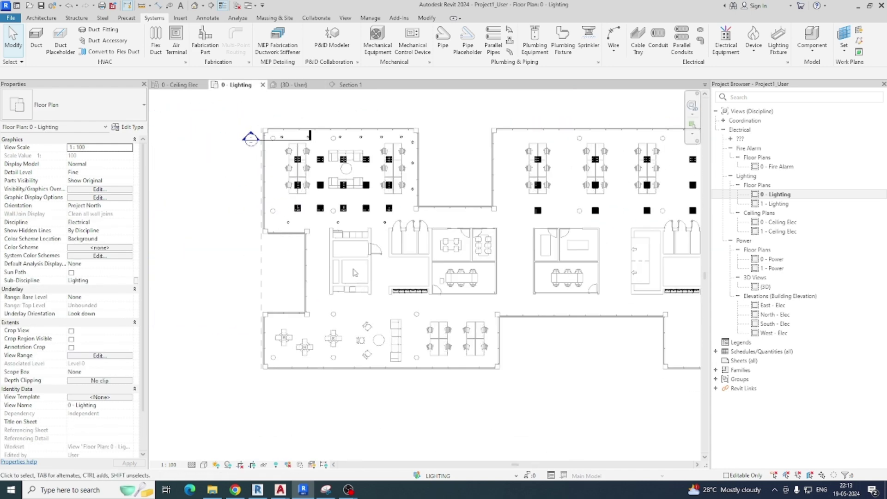
Step: Copy the first office area's lower-left ceiling fixture with Multiple enabled to two spots among the lounge tables below
scroll(298, 224, up, 2)
click(298, 203)
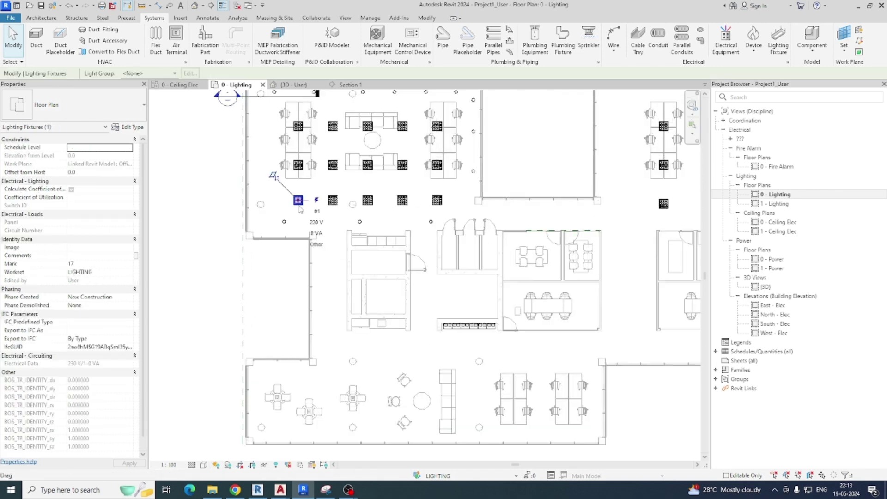
key(c)
key(o)
click(299, 203)
click(298, 392)
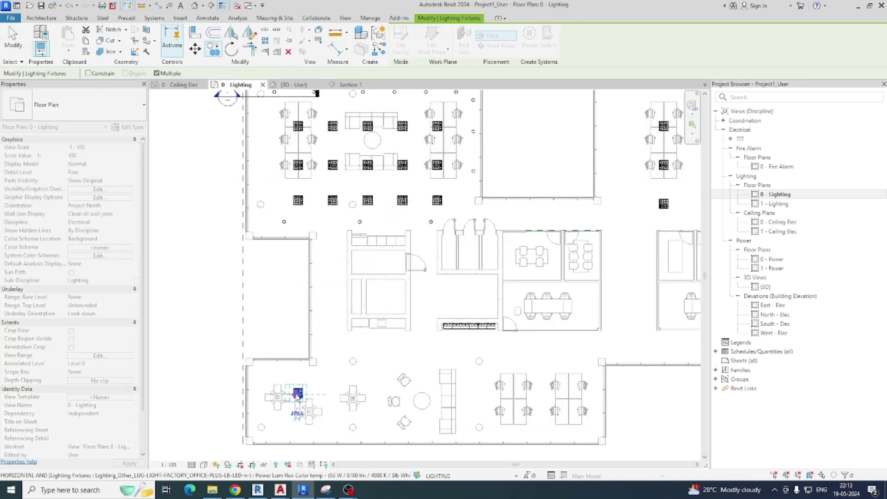
click(371, 393)
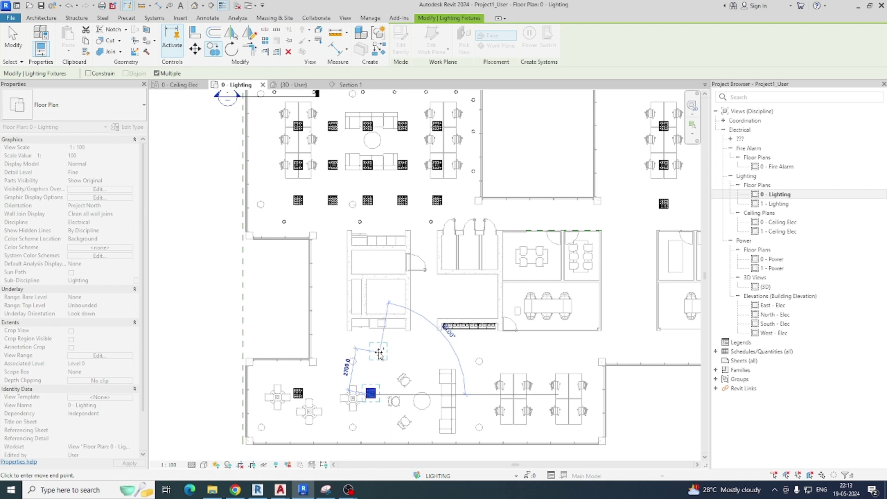
Step: Continue copying the fixture in a horizontal row along the lower corridor, and delete the extra copy at the row's right end
click(379, 351)
click(431, 352)
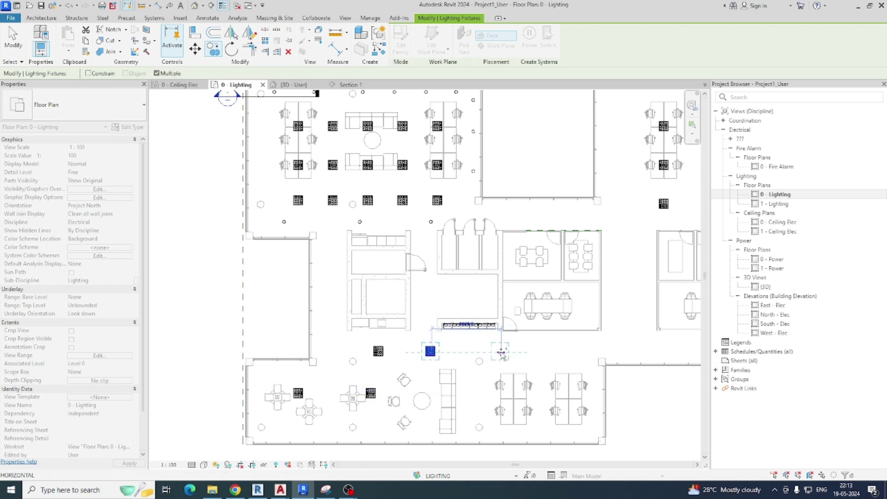
middle_drag(570, 353, 437, 353)
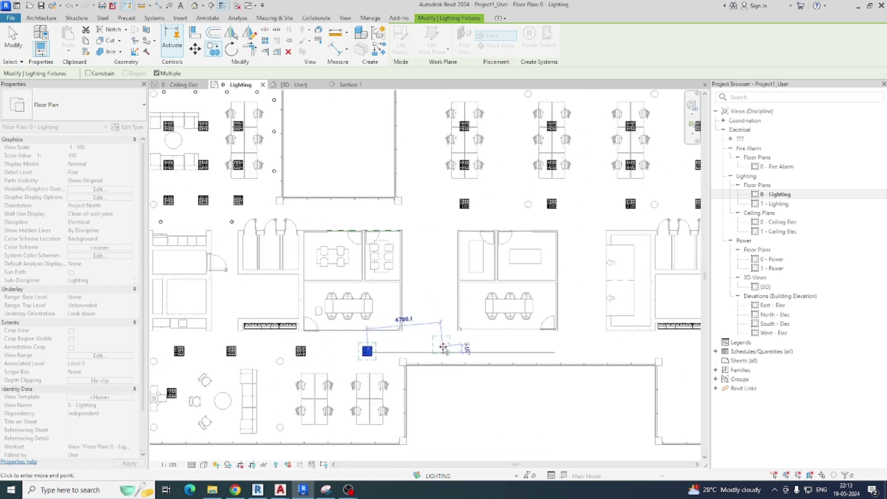
click(443, 354)
key(Escape)
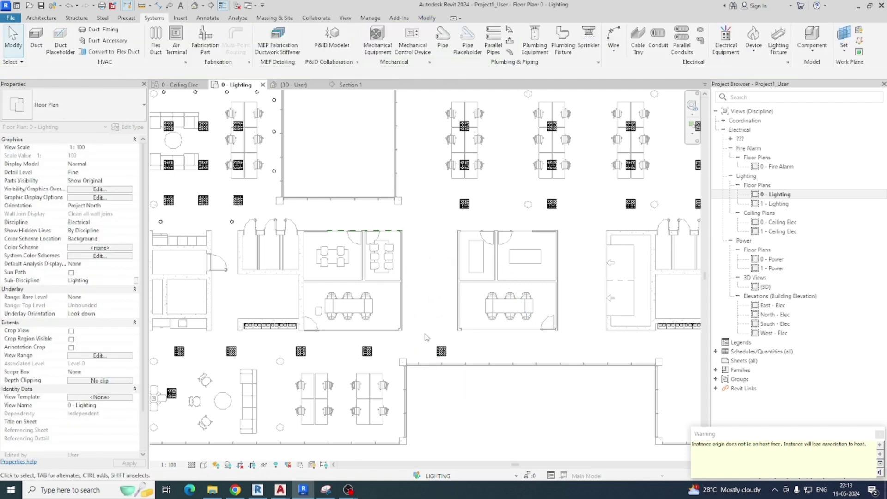
drag(425, 333, 455, 372)
key(Delete)
Step: Delete the two square ceiling fixtures beside the lounge tables
middle_drag(373, 375, 454, 336)
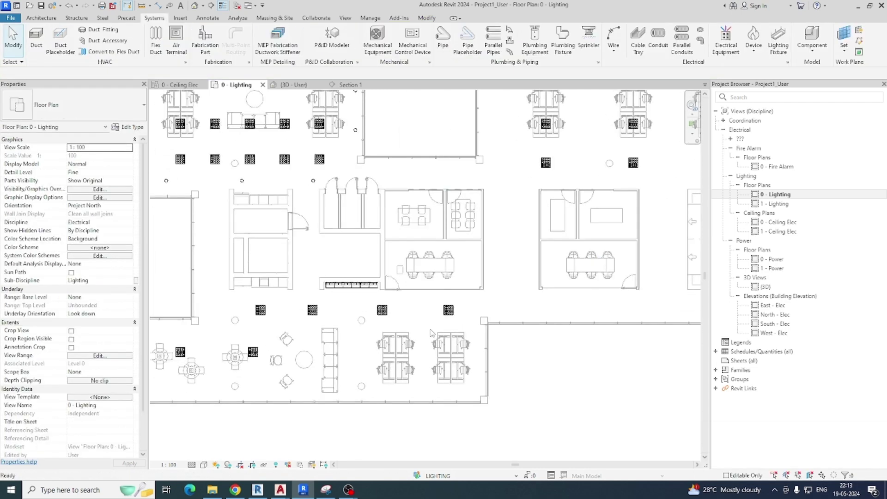
scroll(369, 329, up, 1)
middle_drag(305, 338, 416, 295)
middle_drag(338, 319, 387, 334)
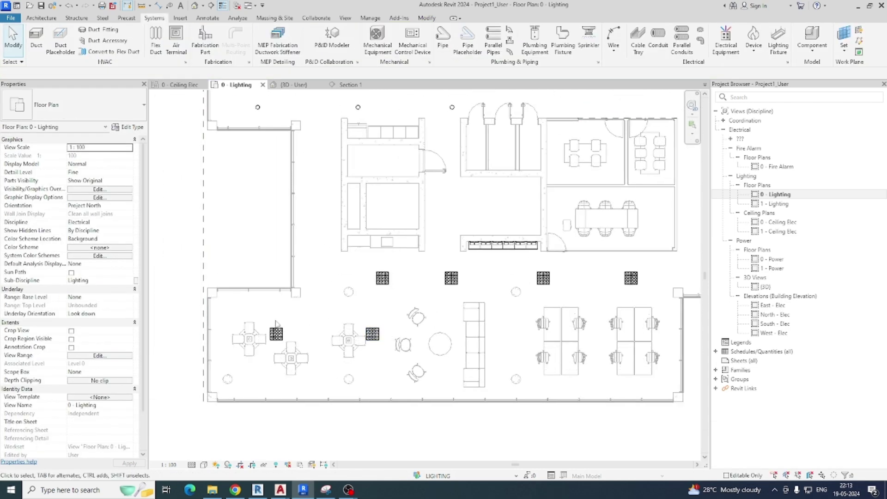
drag(253, 283, 348, 352)
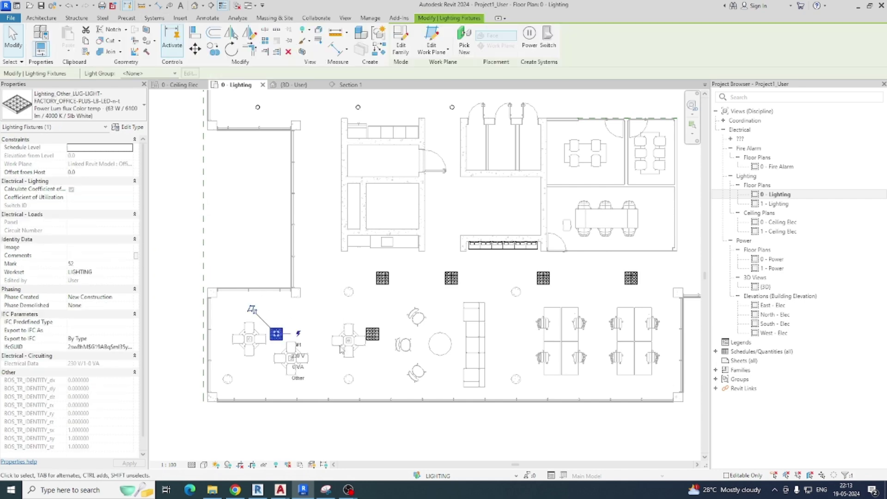
key(Delete)
drag(346, 318, 393, 366)
key(Delete)
Step: Place four 63_PHILIPS_Coreline_SlimDownlight-DN145C_10s-3D downlights in a rectangular layout around the lounge tables
scroll(396, 325, down, 1)
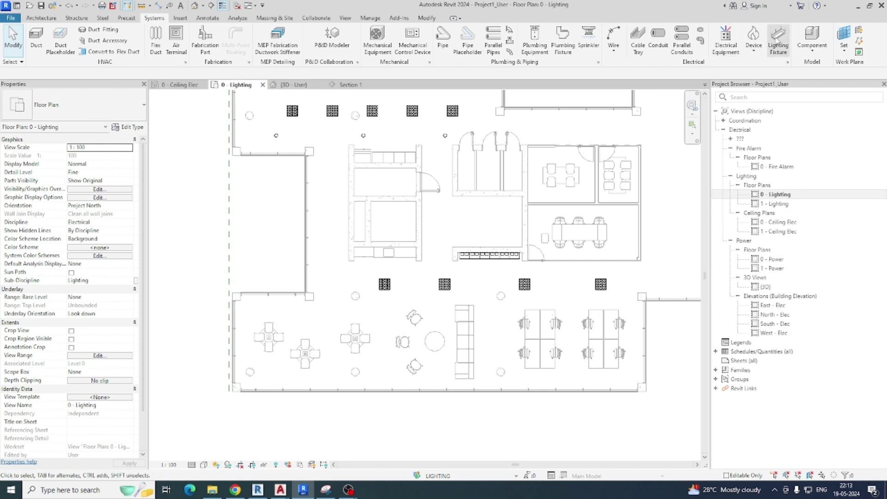
click(778, 39)
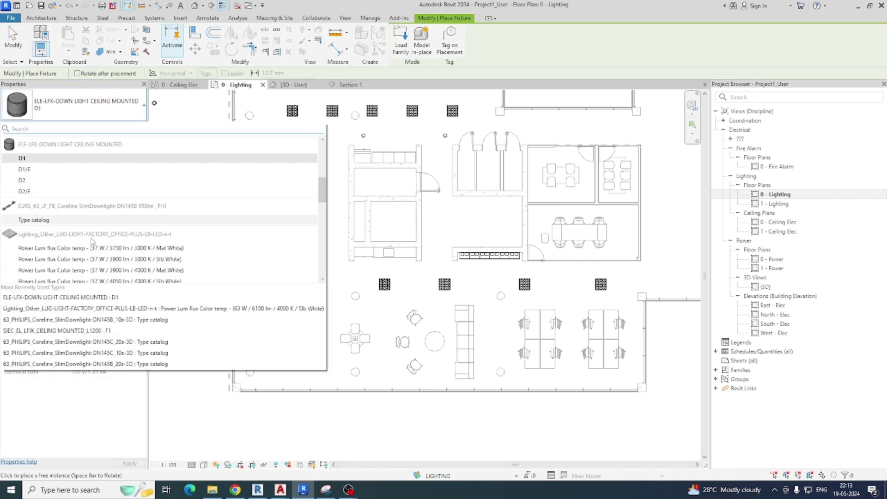
scroll(90, 240, up, 5)
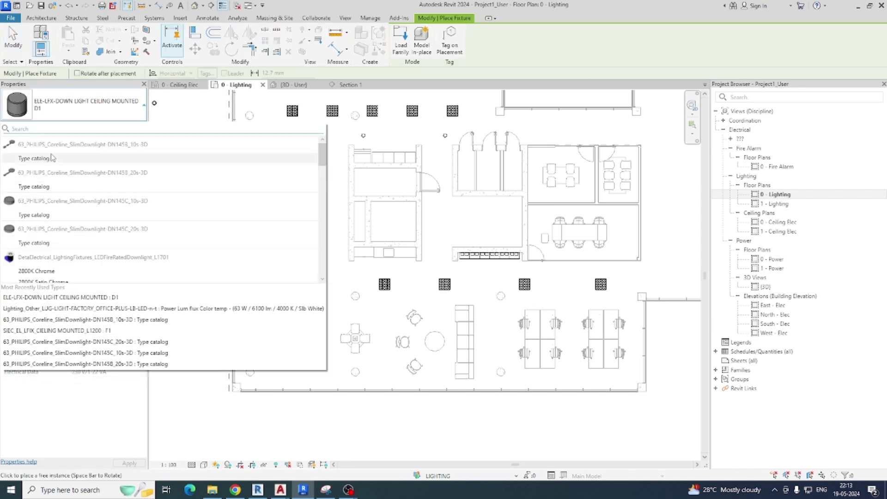
click(35, 203)
scroll(287, 324, up, 5)
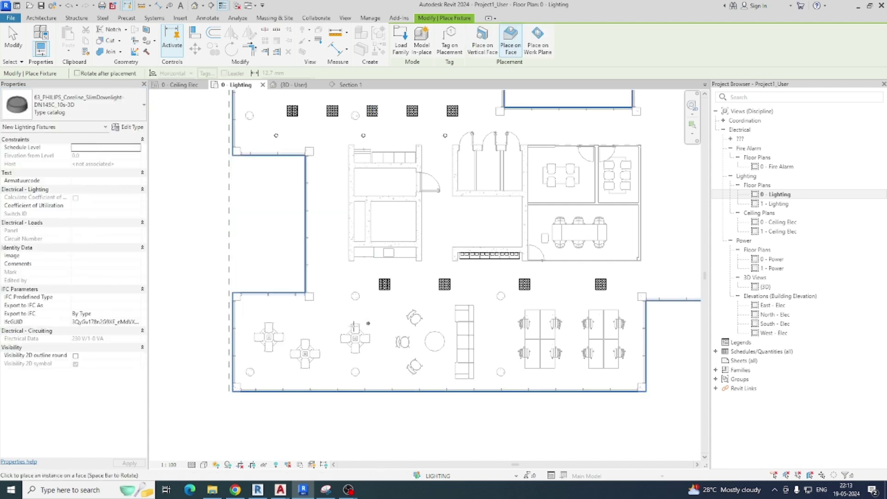
click(288, 323)
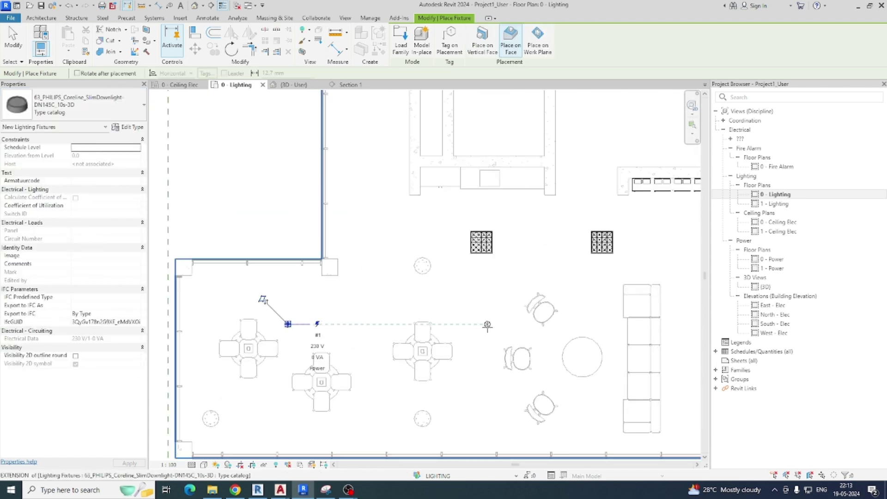
click(487, 324)
click(488, 403)
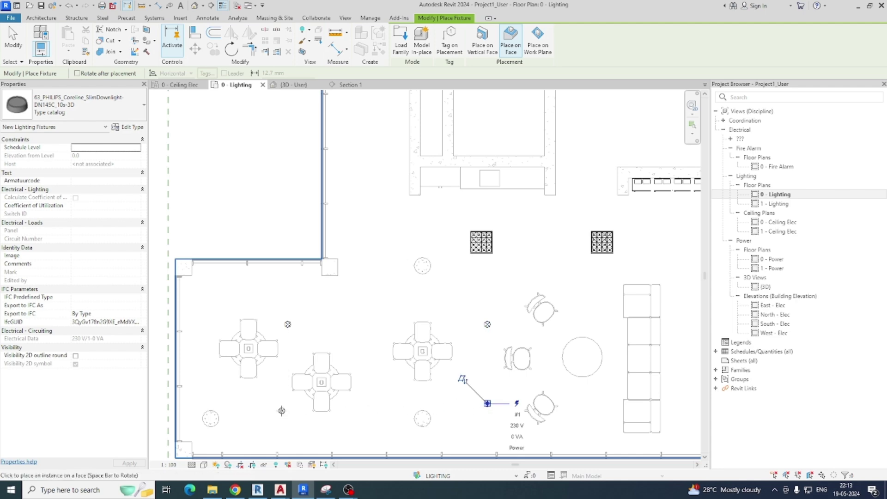
key(Escape)
key(Escape)
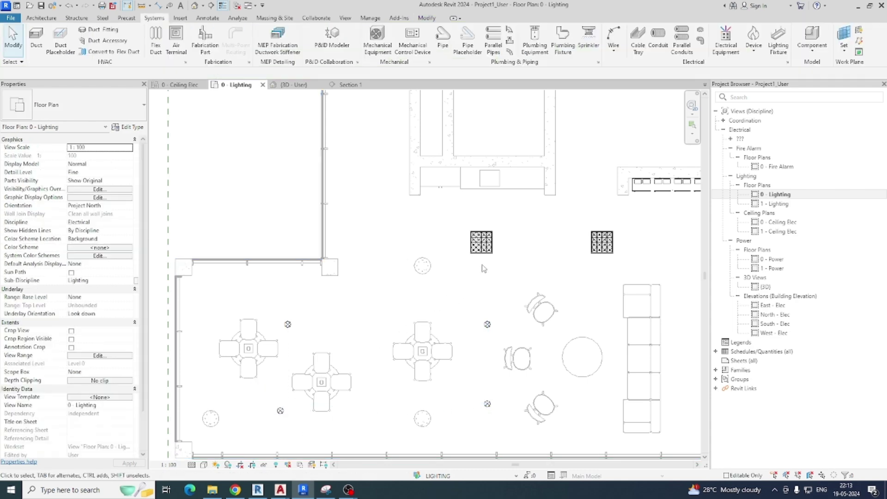
Step: Copy a corridor ceiling fixture onto the table centres of the three meeting rooms in the left room block
scroll(481, 245, down, 3)
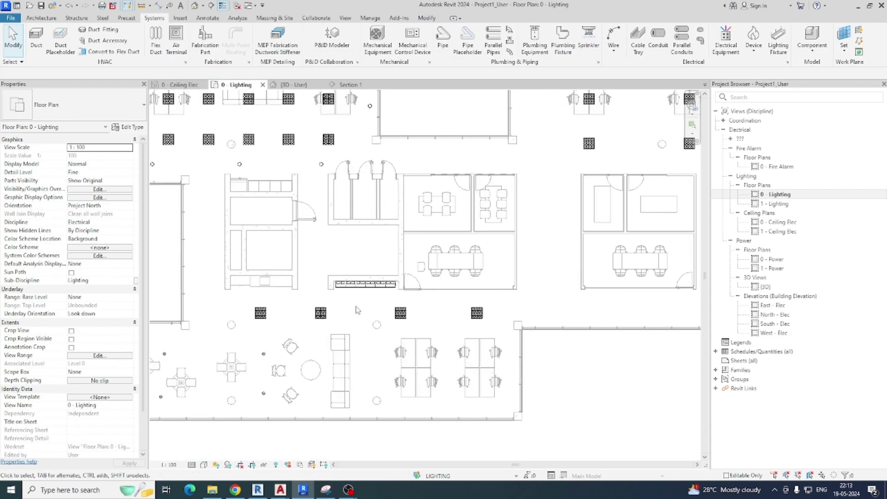
middle_drag(527, 283, 315, 359)
click(313, 351)
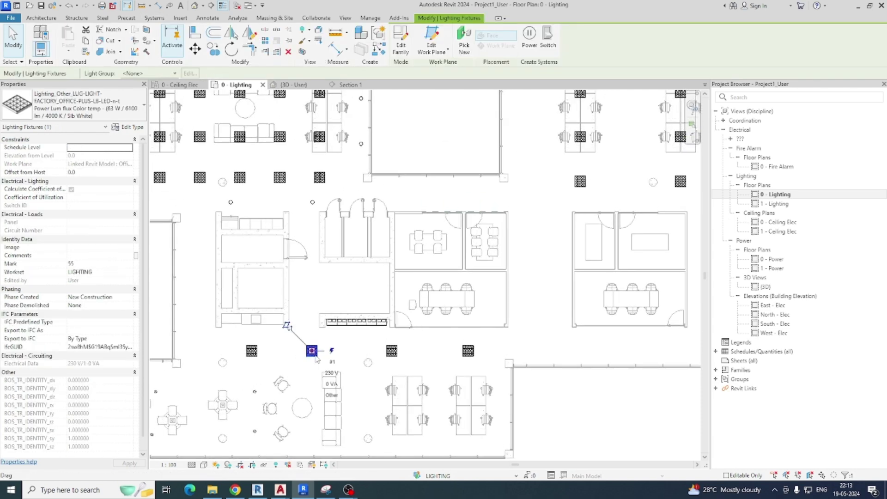
key(o)
click(312, 351)
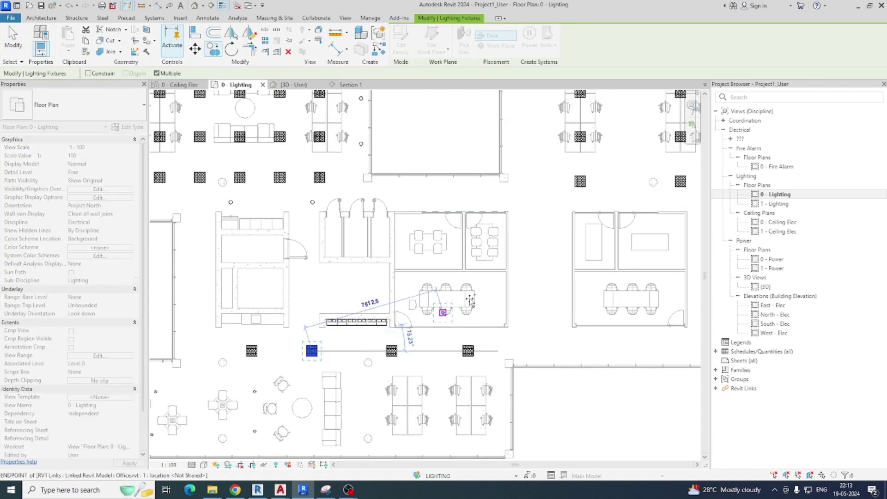
scroll(448, 302, up, 3)
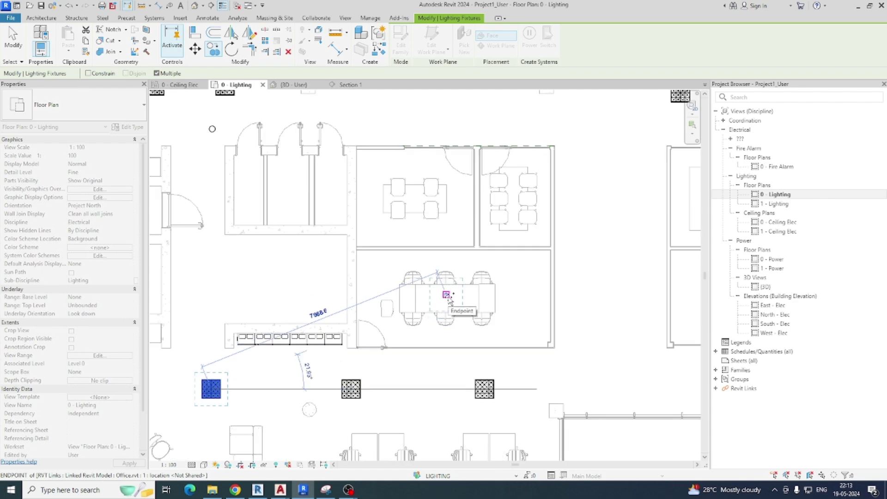
click(446, 296)
click(415, 199)
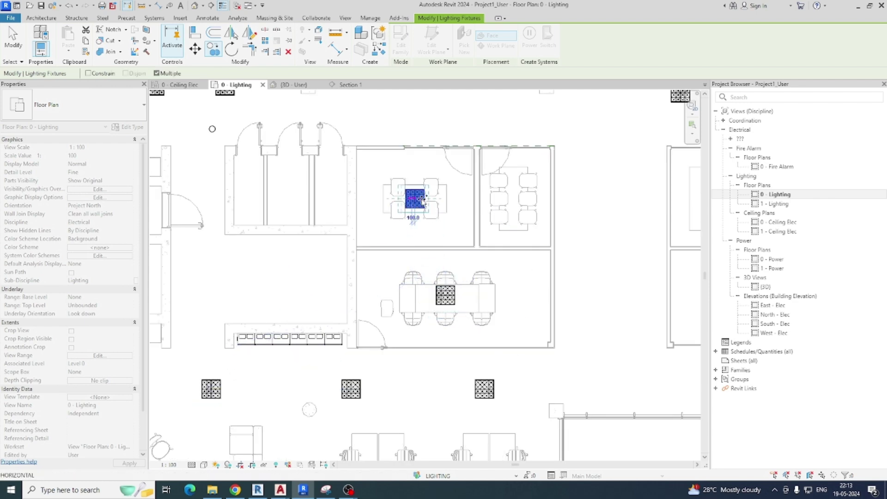
click(510, 196)
Step: Copy the fixture to both ends of the six-seat table in the neighbouring block's large meeting room
middle_drag(531, 237, 278, 246)
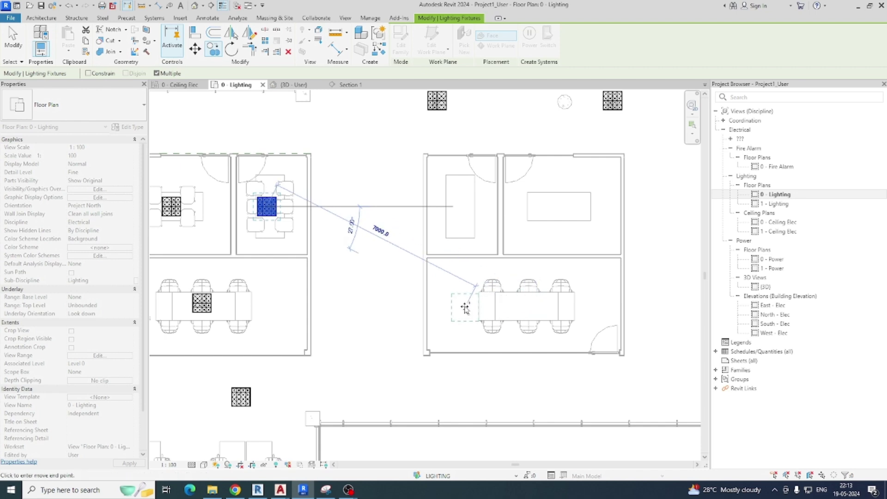
click(465, 307)
scroll(590, 308, up, 1)
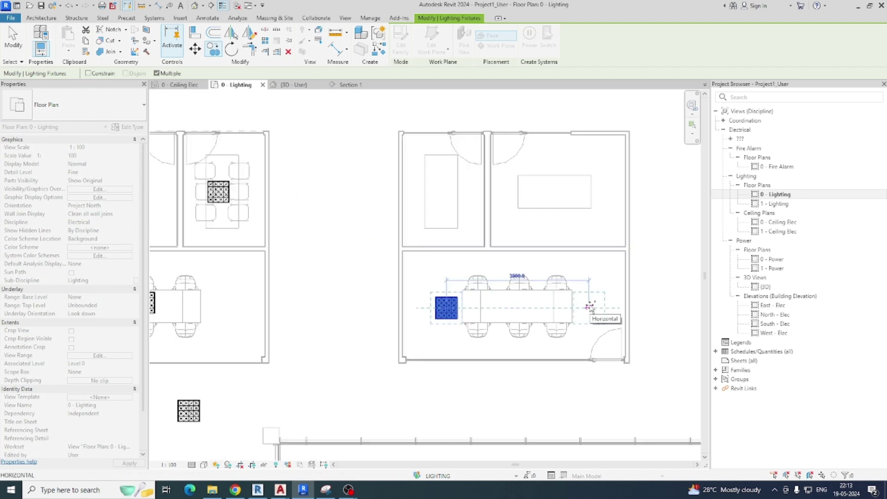
click(590, 307)
Step: Copy the fixture over the three desk clusters in the lower-right office, two fixtures per cluster
middle_drag(553, 223, 476, 298)
scroll(478, 268, down, 5)
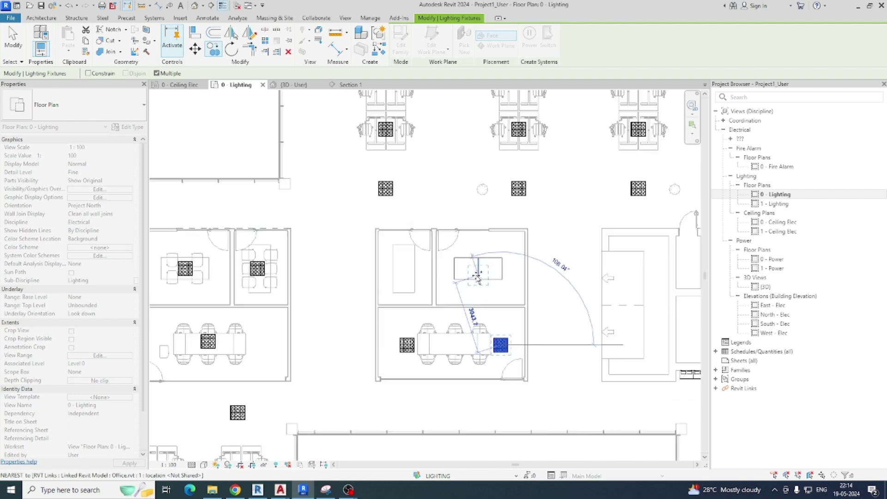
middle_drag(478, 268, 373, 229)
scroll(462, 286, up, 4)
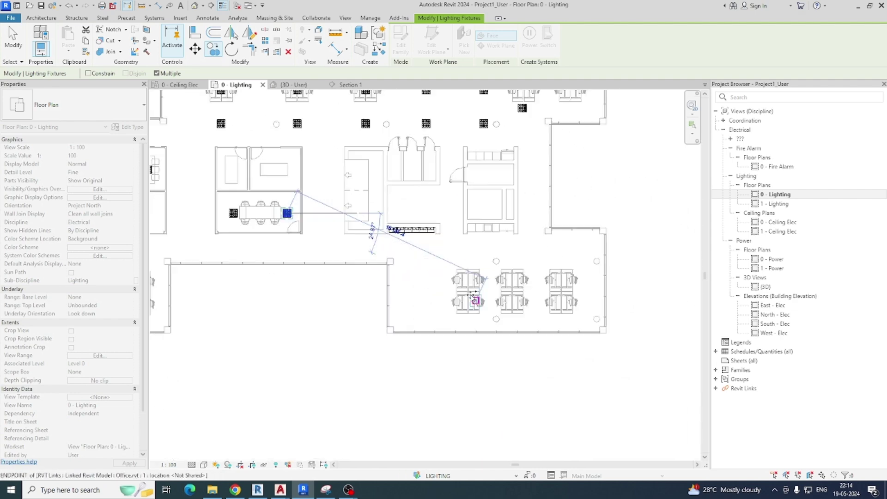
click(469, 278)
scroll(469, 278, up, 1)
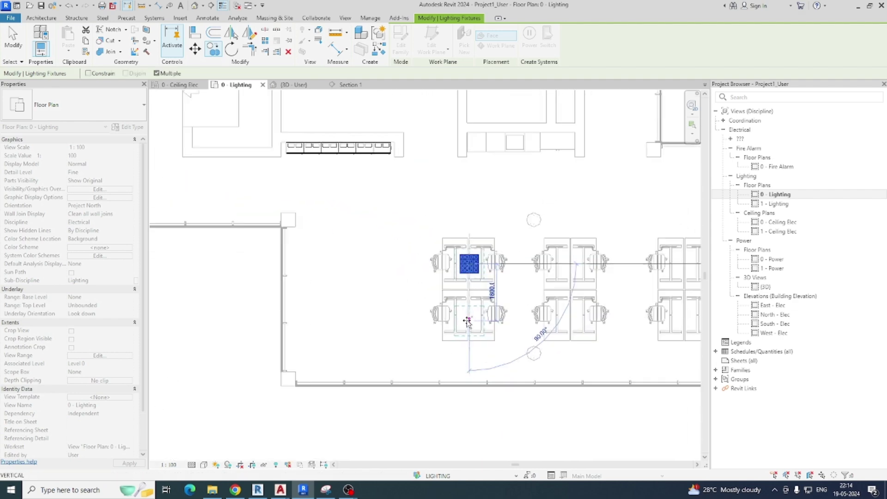
click(468, 316)
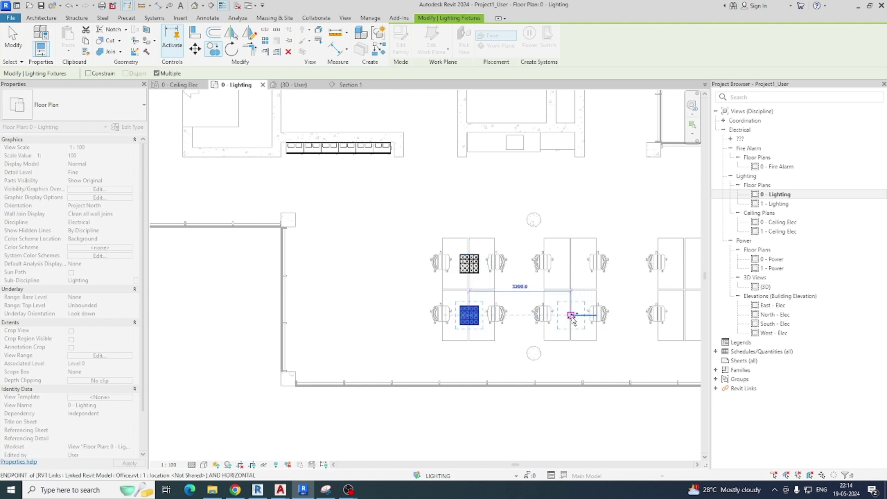
click(572, 316)
click(572, 264)
middle_drag(523, 273, 319, 278)
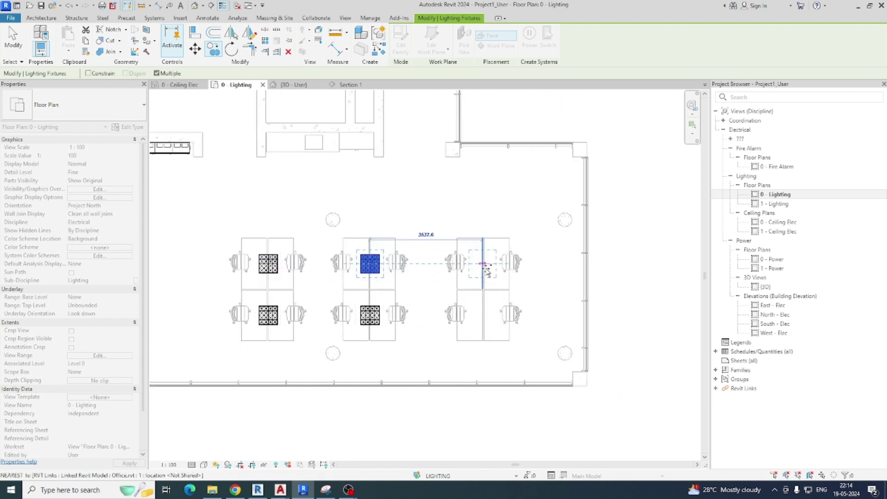
click(483, 263)
click(483, 317)
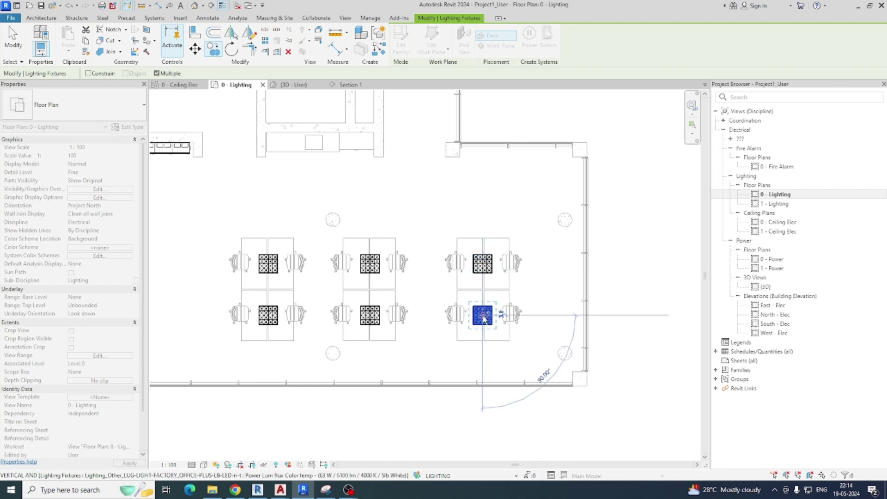
Step: Try one more fixture copy above the rightmost desk cluster, end the copying and delete that copy
scroll(482, 316, down, 2)
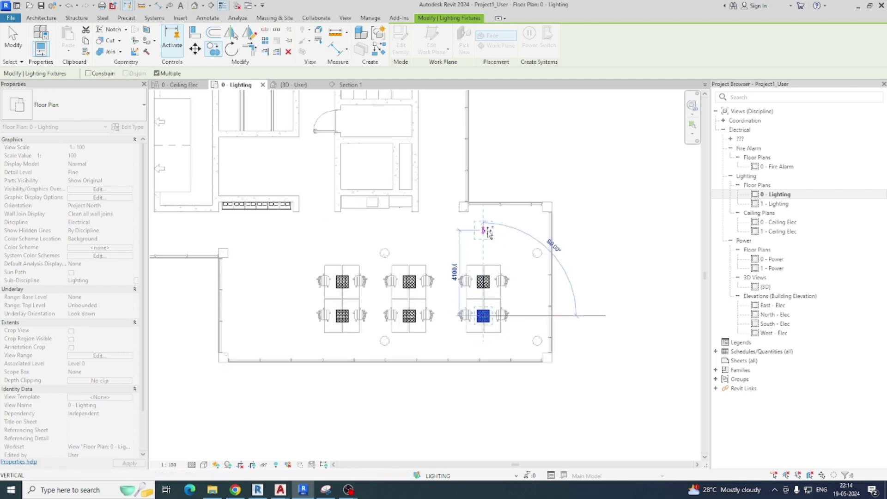
click(484, 230)
key(Escape)
key(Escape)
click(487, 239)
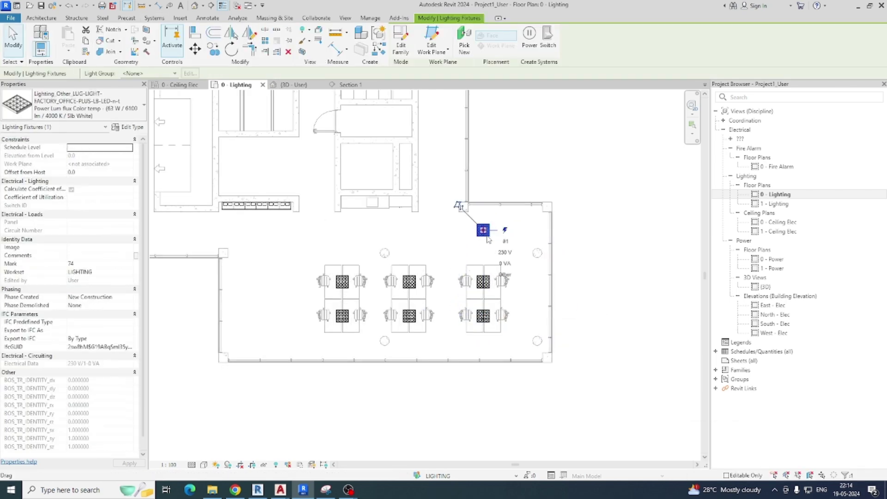
key(Delete)
Step: Isolate the lower-right office's six desk fixtures in 3D with a selection box and set the visual style to Shaded
drag(277, 258, 524, 356)
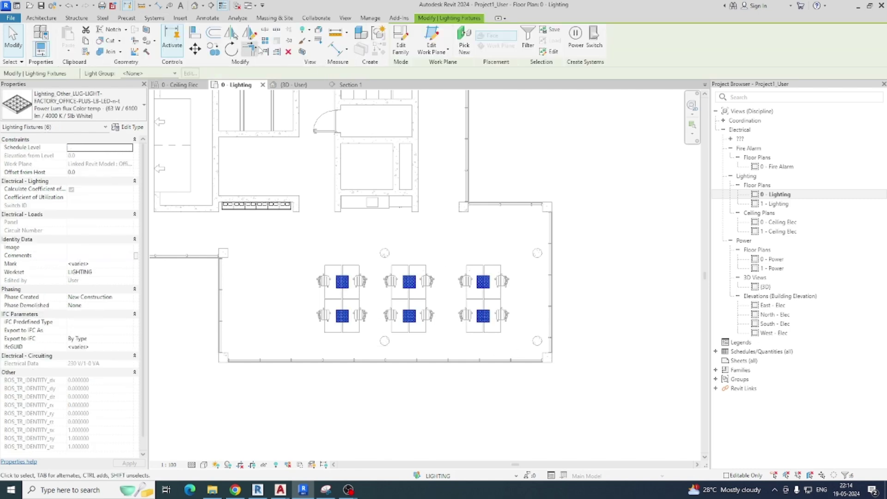
click(303, 51)
shift+middle_drag(496, 330, 499, 342)
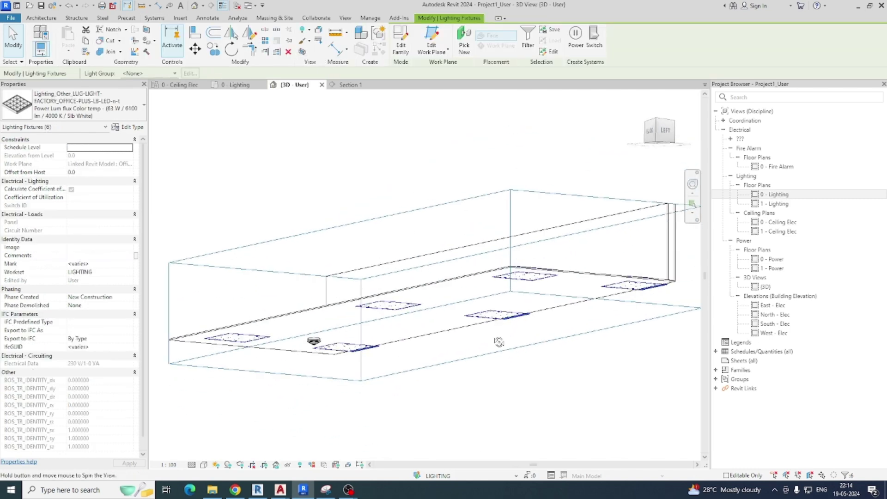
click(204, 464)
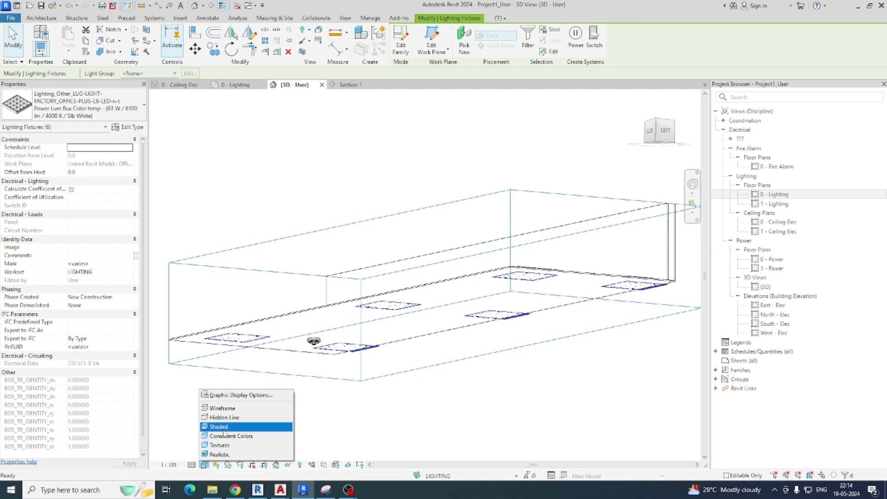
click(225, 434)
Step: Extend the 3D section box's bottom face downward, well below the ceiling
scroll(469, 342, down, 2)
shift+middle_drag(468, 343, 484, 353)
middle_drag(485, 353, 464, 264)
click(533, 272)
scroll(509, 276, down, 2)
drag(446, 267, 447, 434)
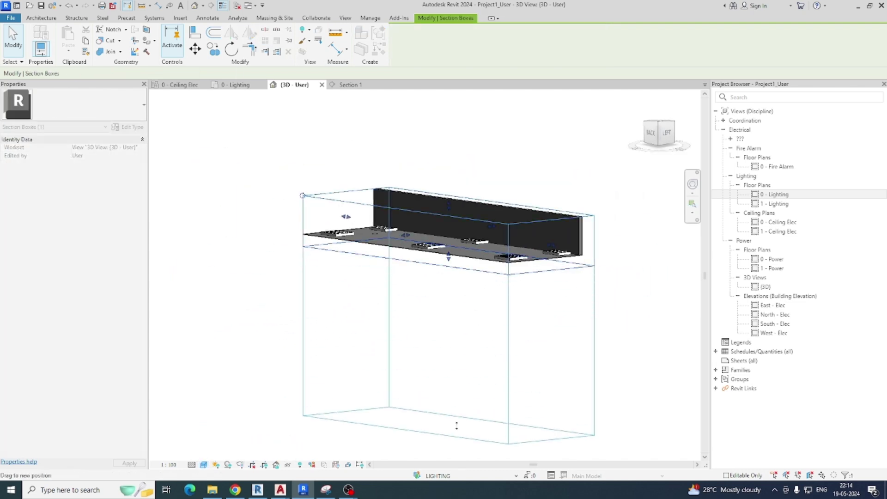
Step: Set the 3D view's visual style to Realistic and inspect the office ceiling fixtures above the desk clusters
shift+middle_drag(446, 435, 473, 331)
click(467, 329)
scroll(467, 328, up, 2)
click(208, 465)
click(222, 455)
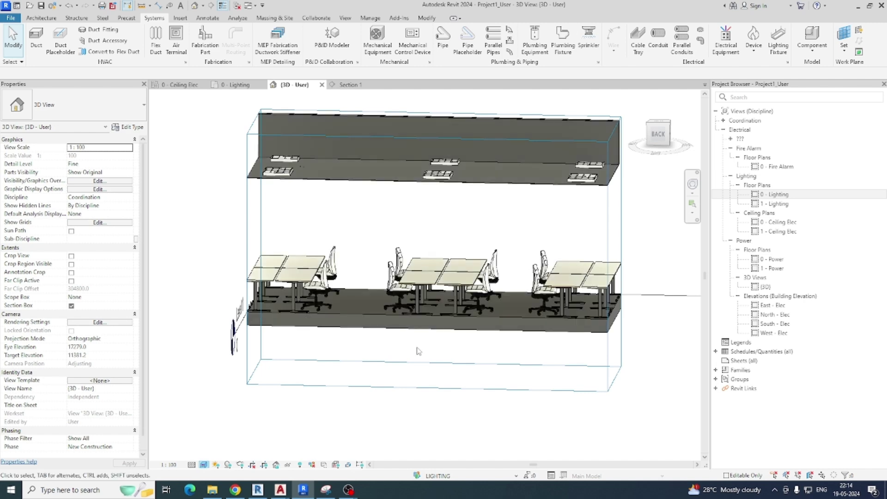
shift+middle_drag(420, 353, 492, 194)
Step: In the 0 - Lighting plan, place a 125 A Lighting and Appliance Panelboard - 400V MLO on the vertical wall face behind the left core's locker row
click(233, 85)
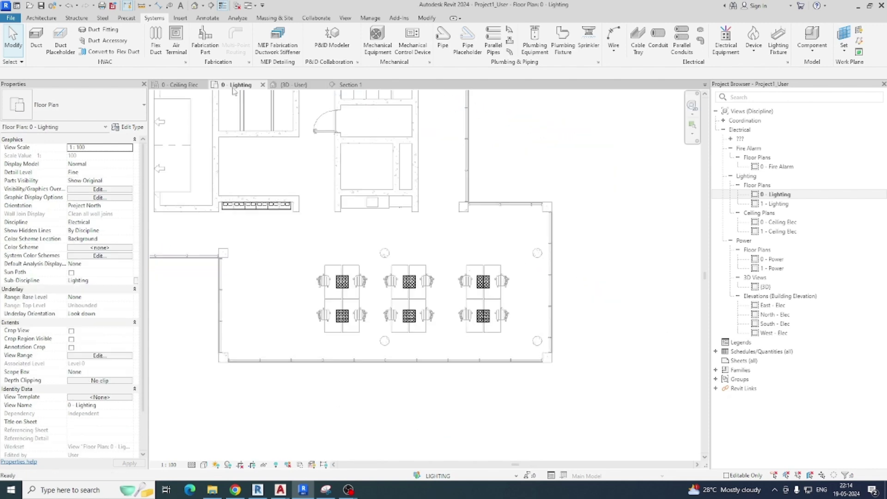
scroll(595, 280, up, 6)
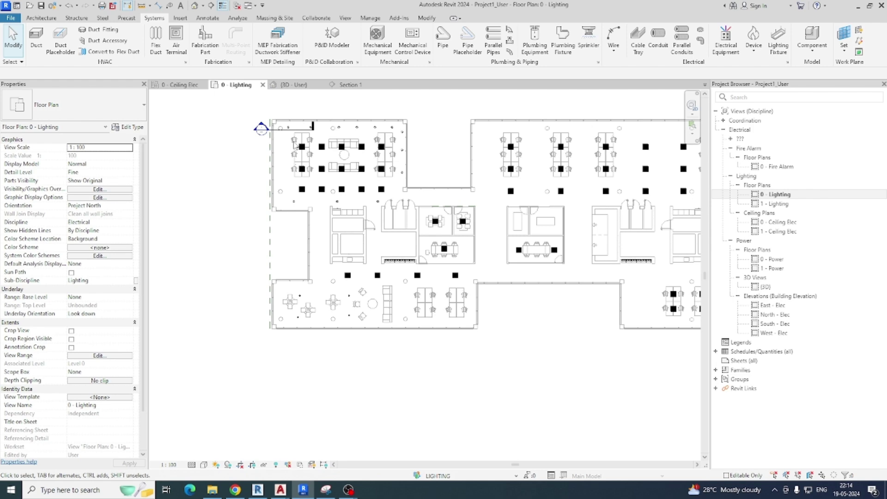
scroll(296, 146, up, 3)
scroll(430, 251, up, 2)
middle_drag(430, 251, 408, 310)
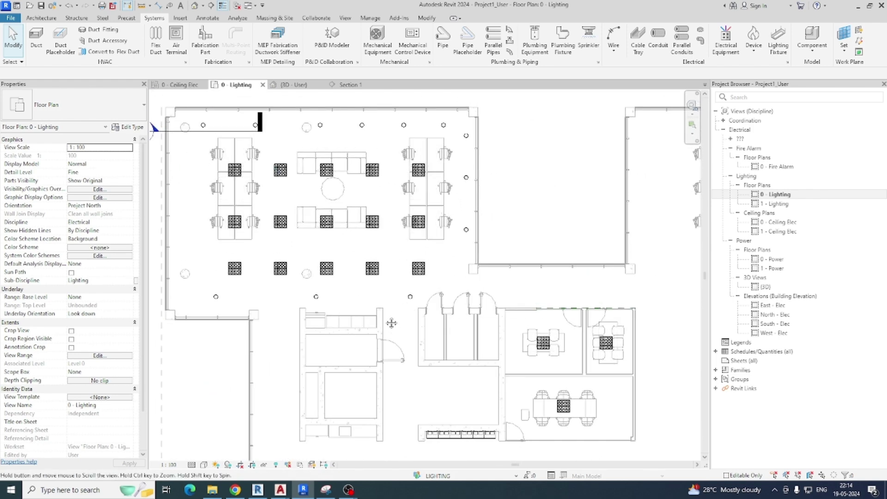
middle_drag(356, 272, 340, 236)
click(724, 42)
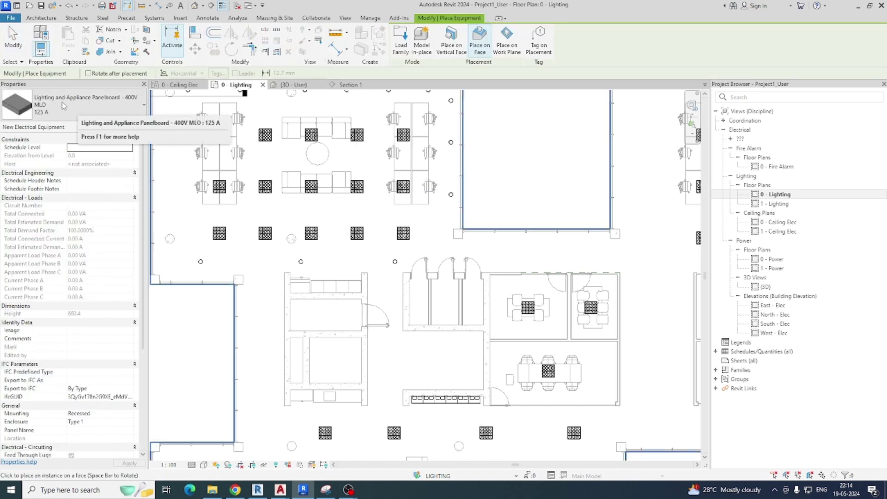
scroll(415, 336, up, 2)
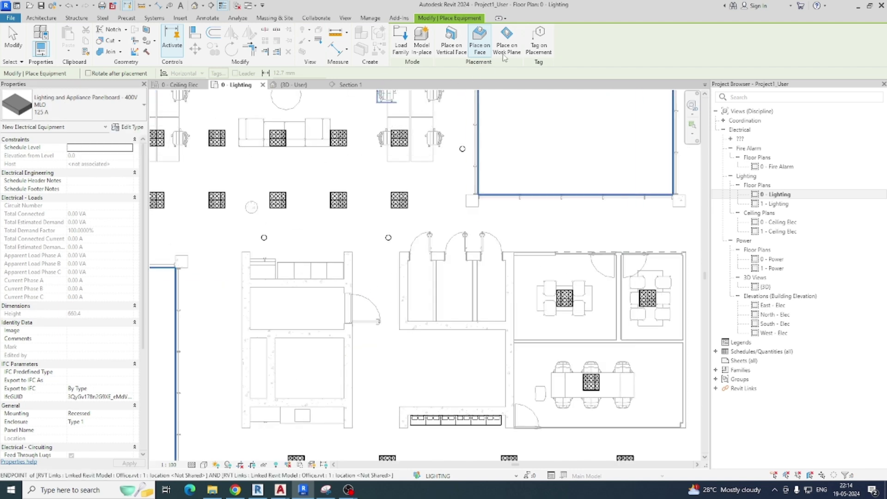
scroll(410, 333, up, 3)
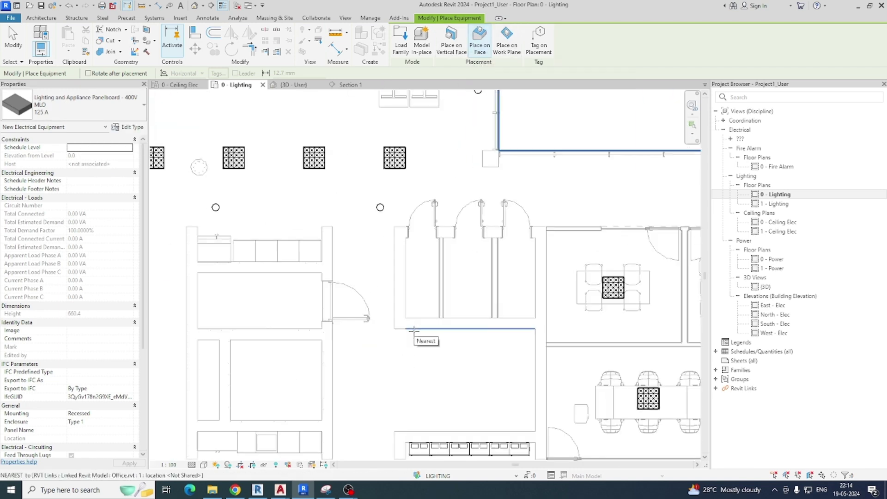
scroll(416, 336, up, 1)
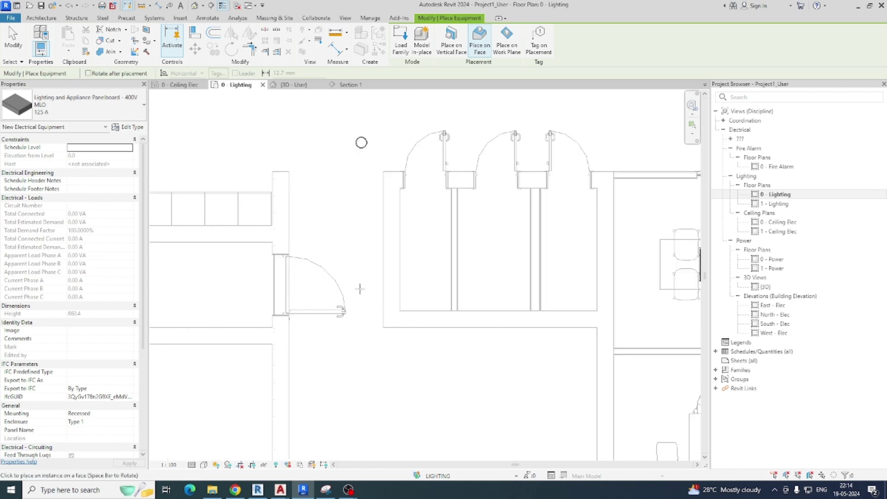
scroll(360, 287, down, 3)
scroll(389, 399, up, 2)
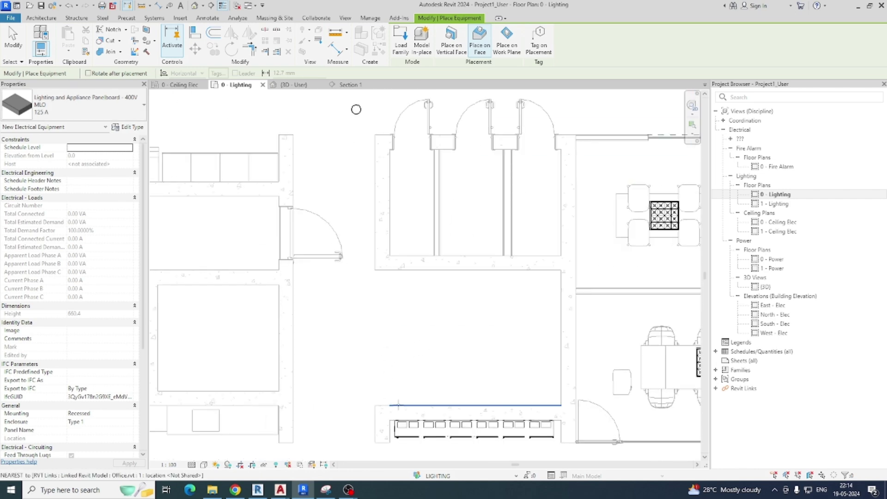
click(448, 46)
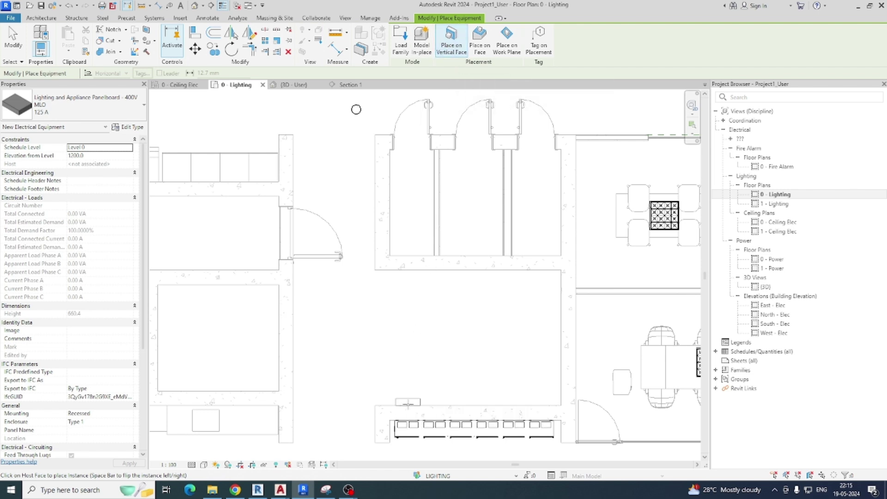
key(Escape)
key(Escape)
Step: Place an LCP 400 Lighting Control Panel on the same wall, beside the panelboard, and end the placement
scroll(406, 402, up, 4)
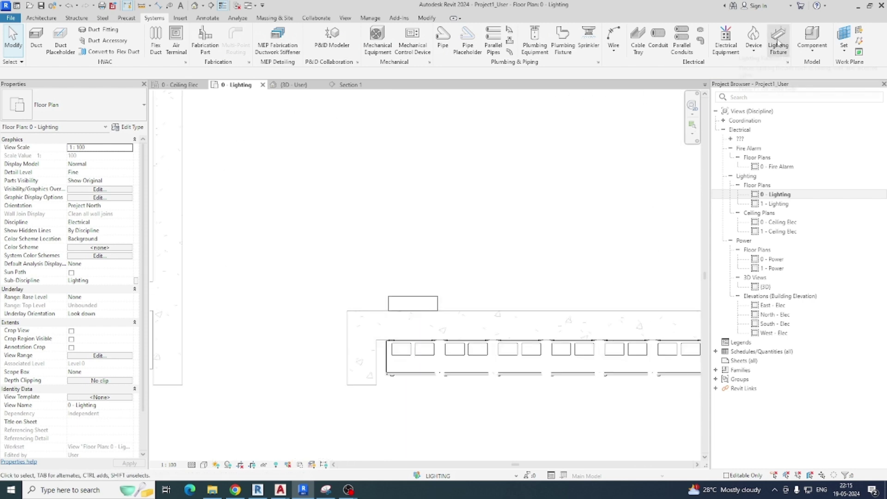
click(726, 39)
click(113, 108)
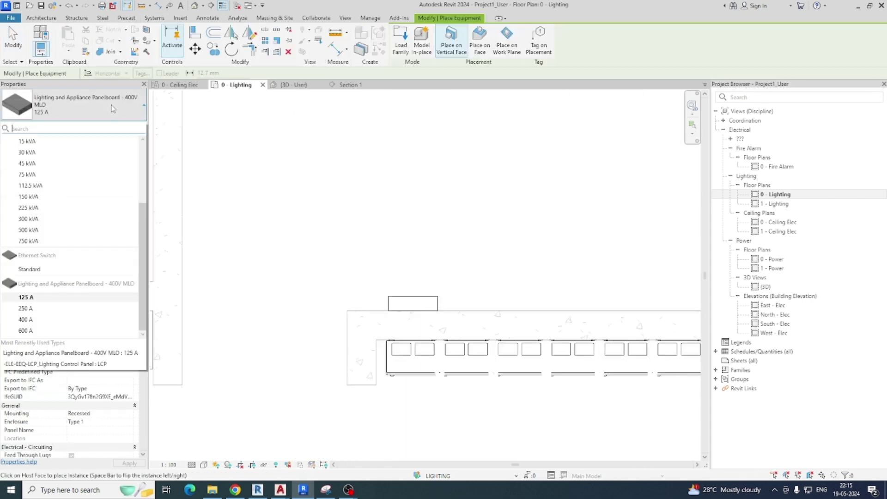
scroll(72, 226, up, 3)
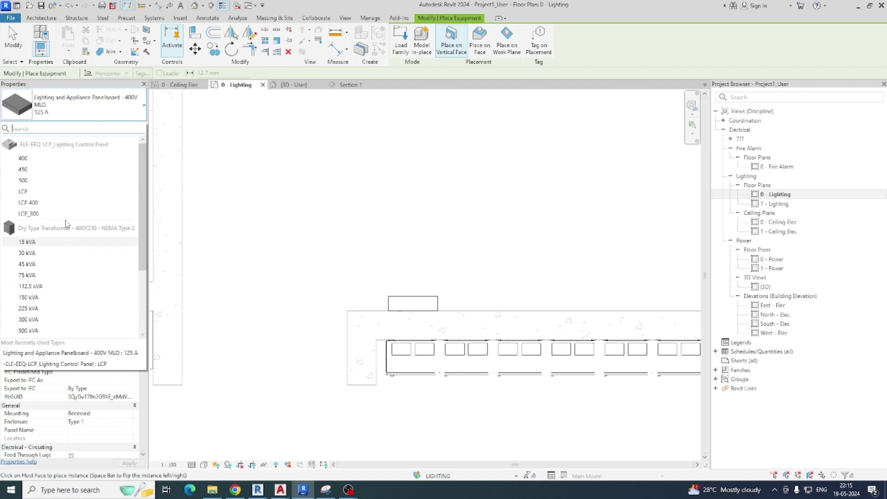
click(29, 202)
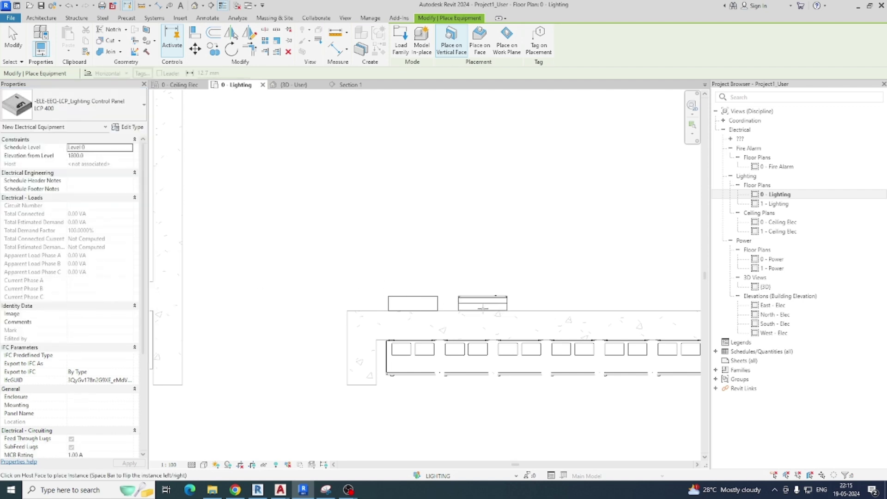
click(482, 308)
key(Escape)
key(Escape)
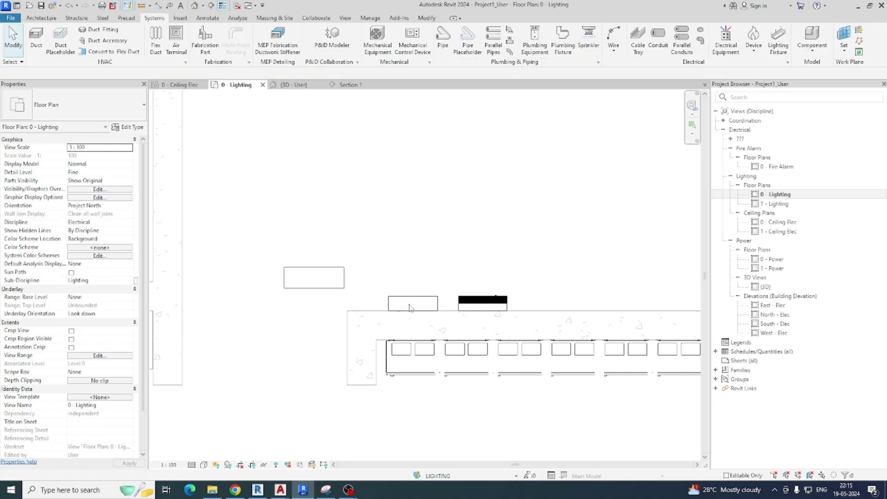
Step: Isolate the panelboard and lighting control panel in 3D with a selection box and inspect their mounting on the wall
click(302, 52)
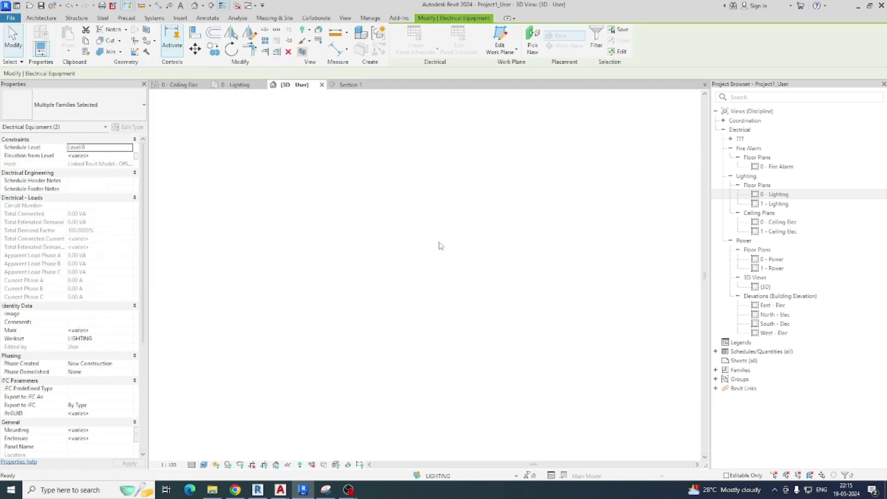
key(Escape)
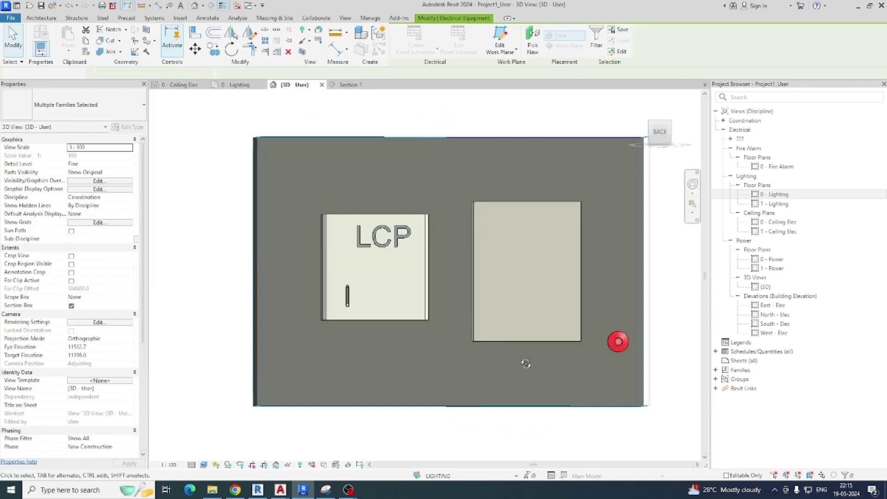
shift+middle_drag(525, 363, 462, 380)
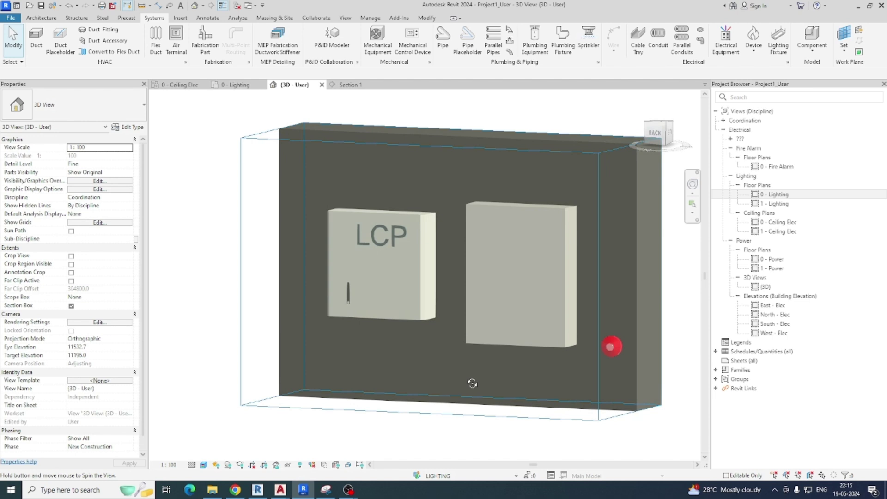
Step: From the lighting plan, isolate both panels together with the two nearby corridor ceiling fixtures in a 3D selection box
click(235, 85)
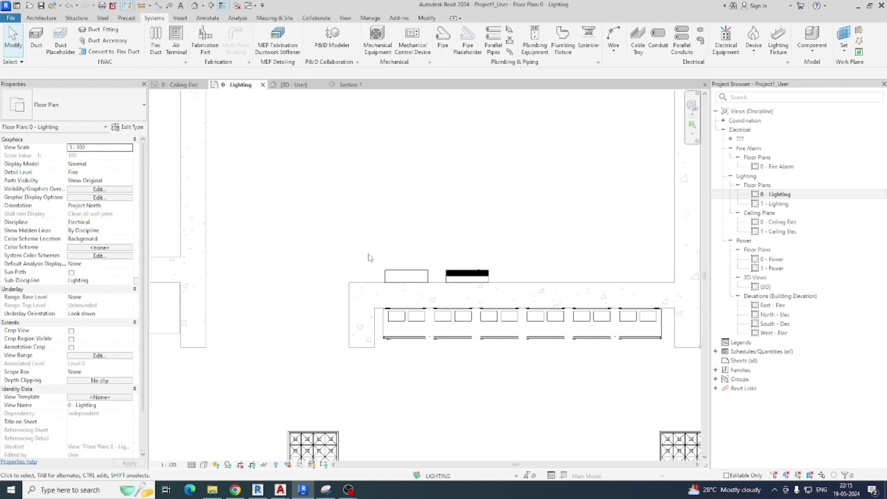
scroll(369, 258, down, 1)
drag(291, 222, 661, 451)
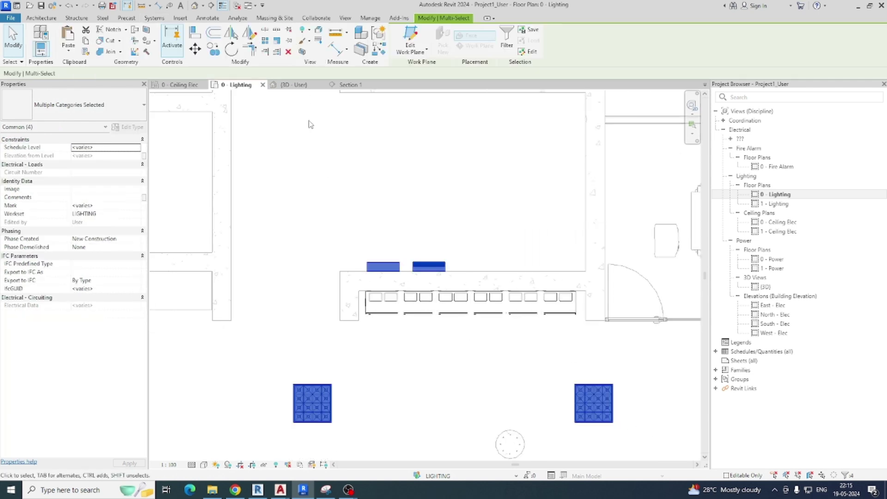
click(303, 52)
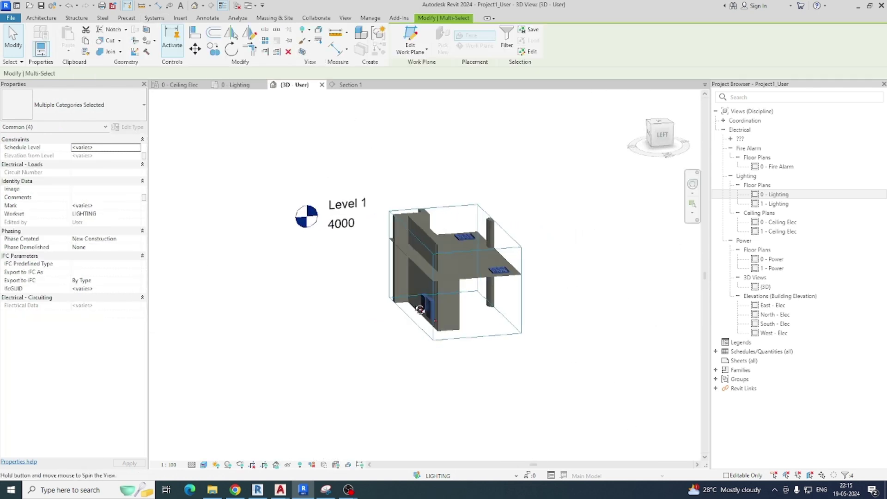
Step: Extend the section box's bottom face down well below the floor slab around the panel wall
click(472, 337)
middle_drag(478, 351, 480, 274)
drag(458, 238, 468, 384)
shift+middle_drag(533, 349, 418, 351)
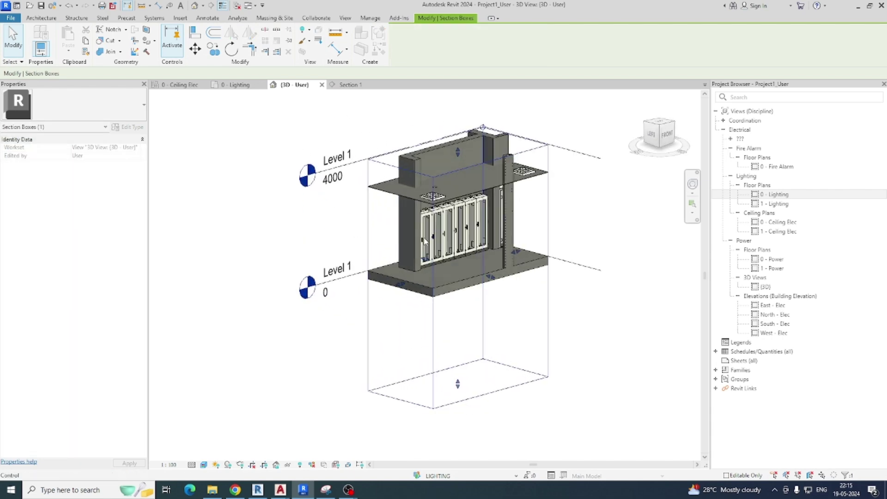
key(Escape)
Step: Orbit to the wall side carrying the two panels and set the 3D visual style to Shaded
scroll(465, 207, up, 3)
scroll(495, 235, up, 2)
shift+middle_drag(513, 249, 669, 240)
shift+middle_drag(547, 265, 633, 252)
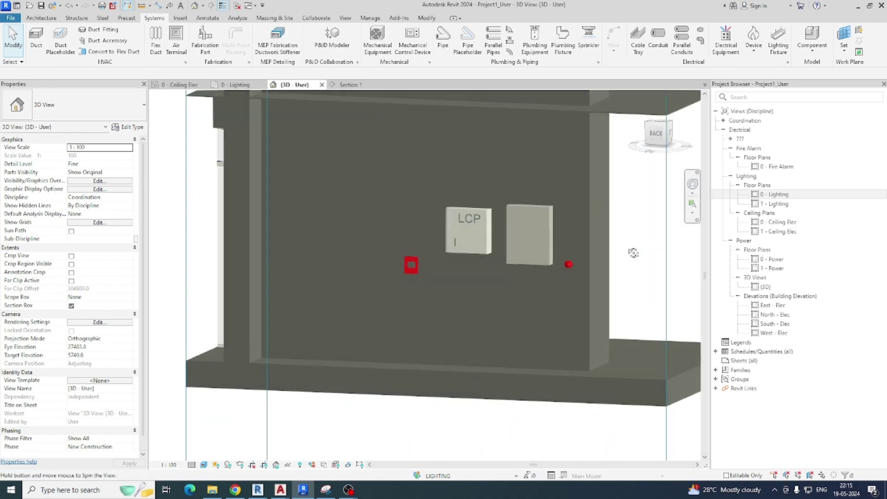
click(204, 465)
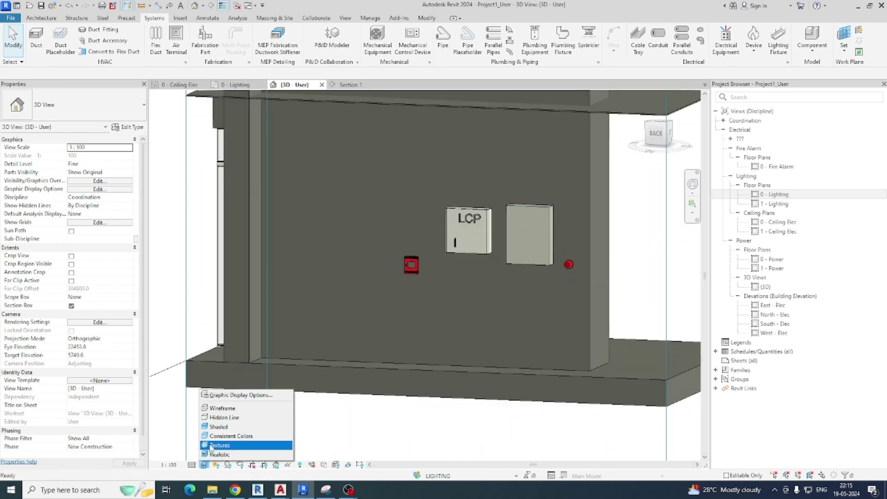
click(226, 433)
shift+middle_drag(479, 310, 407, 327)
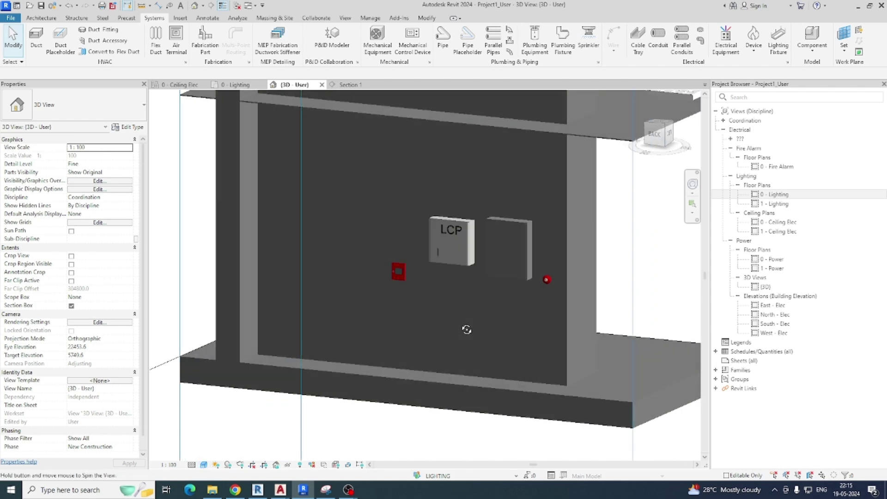
Step: Return to the 0 - Lighting plan and examine the downlights around the upper-left office's perimeter
click(235, 84)
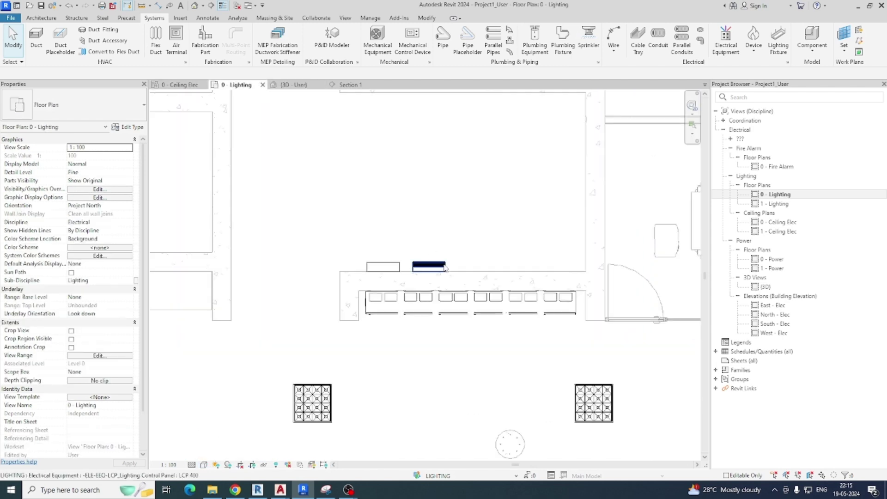
scroll(380, 279, up, 3)
scroll(380, 279, down, 2)
middle_drag(396, 247, 448, 353)
middle_drag(273, 134, 290, 197)
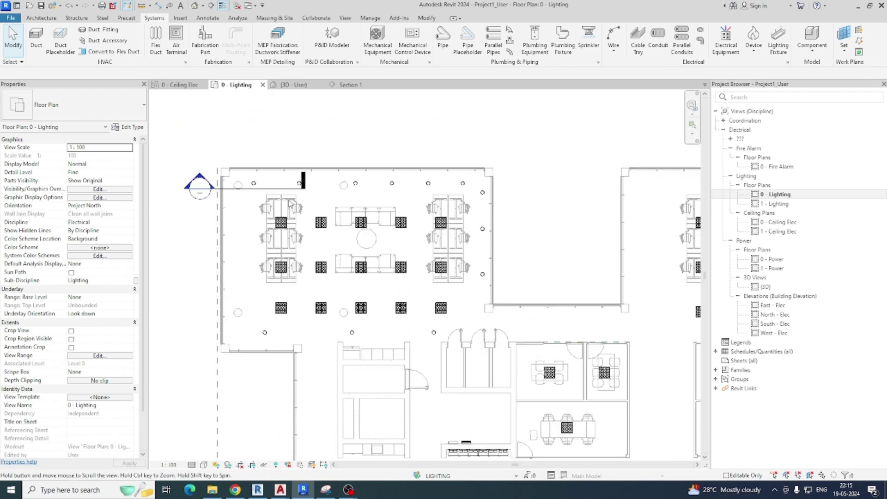
scroll(233, 154, up, 1)
drag(230, 155, 368, 191)
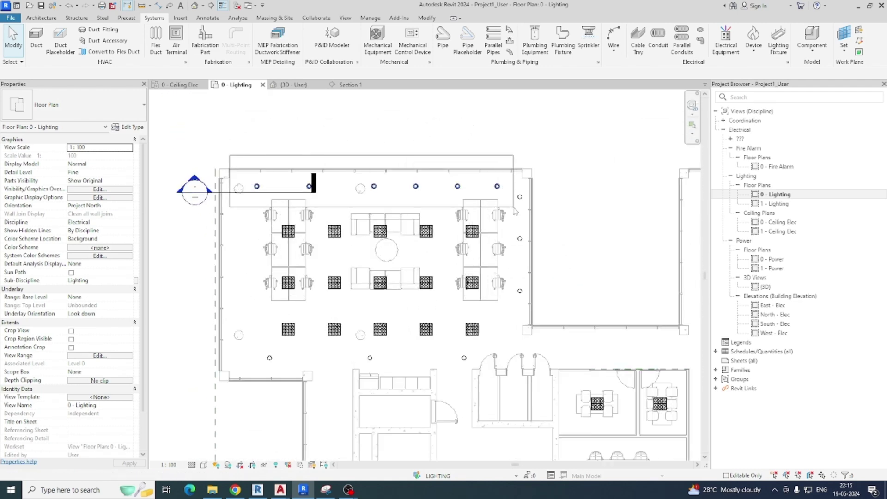
scroll(267, 206, up, 4)
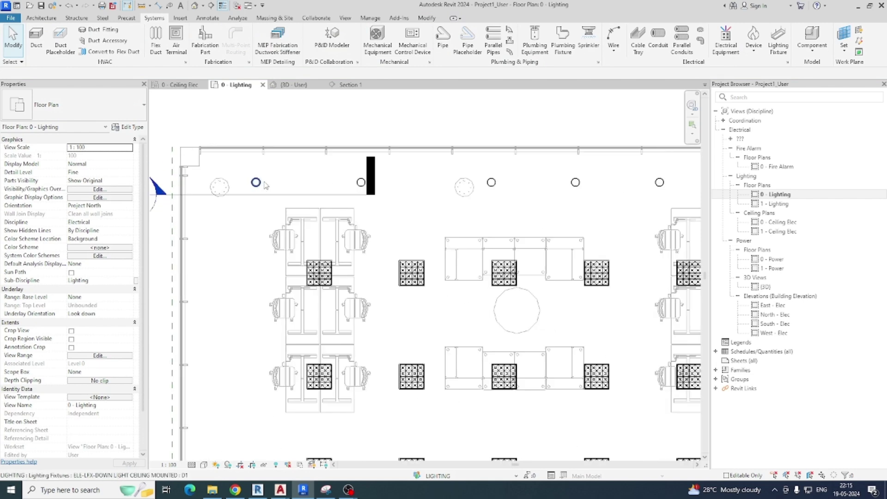
scroll(372, 203, down, 4)
middle_drag(414, 218, 298, 175)
scroll(339, 210, down, 1)
middle_drag(339, 210, 353, 181)
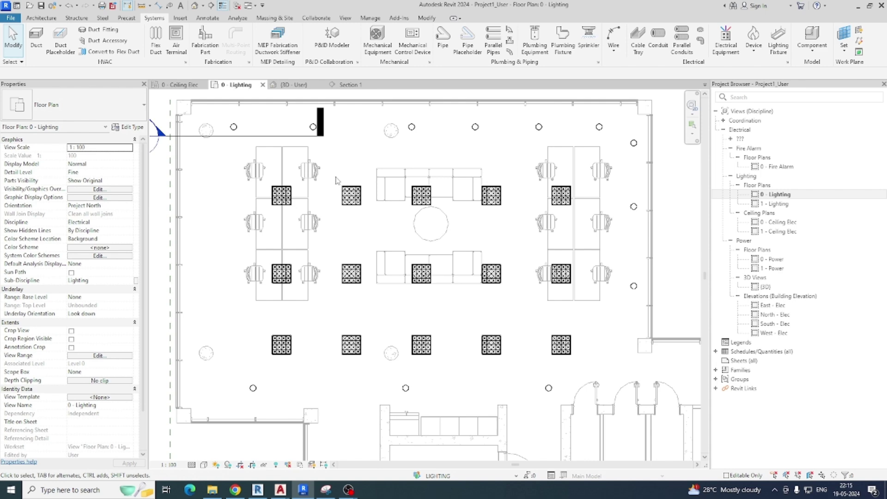
Step: Select the twelve D1 ceiling-mounted downlights around the upper-left office and create a power circuit from them
scroll(336, 180, down, 1)
drag(316, 160, 564, 175)
ctrl+drag(574, 109, 609, 267)
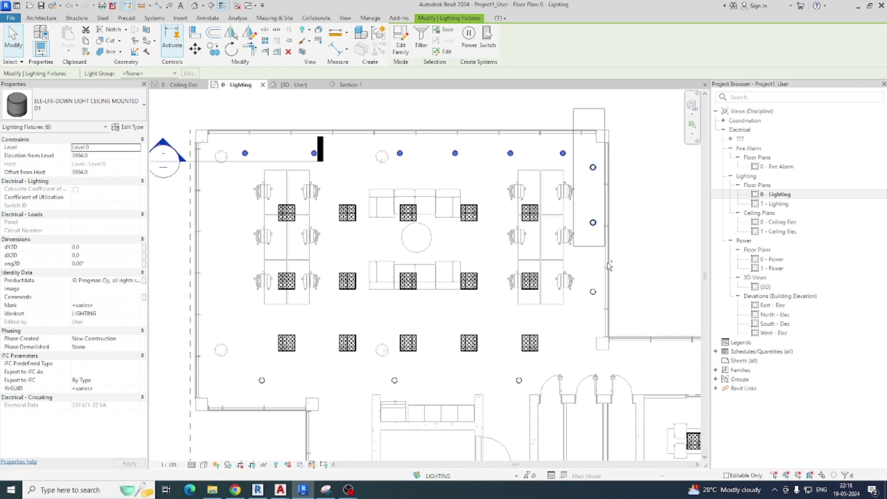
ctrl+drag(619, 325, 620, 325)
ctrl+drag(250, 369, 549, 406)
middle_drag(617, 382, 476, 322)
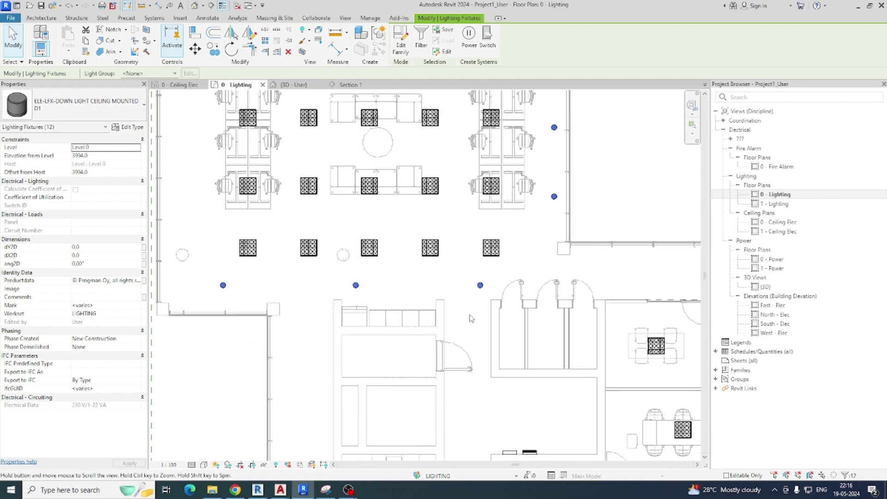
click(469, 46)
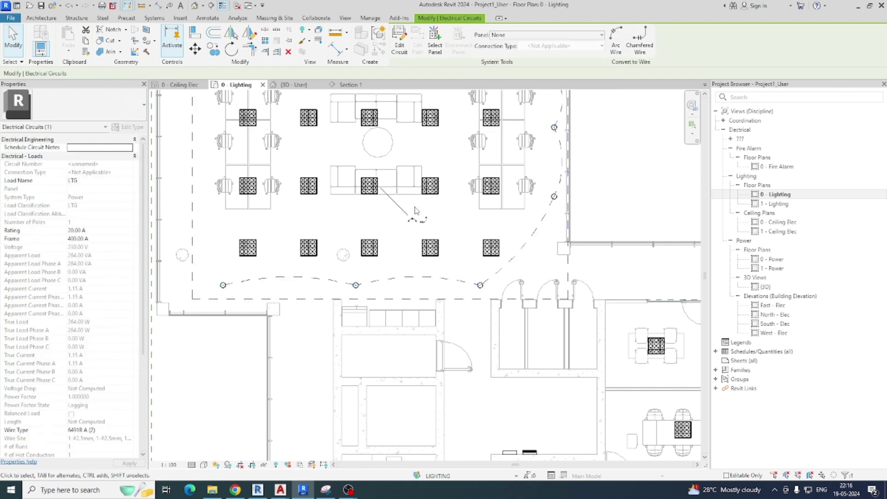
Step: Assign the downlight circuit to the 125 A, 230 V/400 V, three-phase, 4-wire panel
click(548, 35)
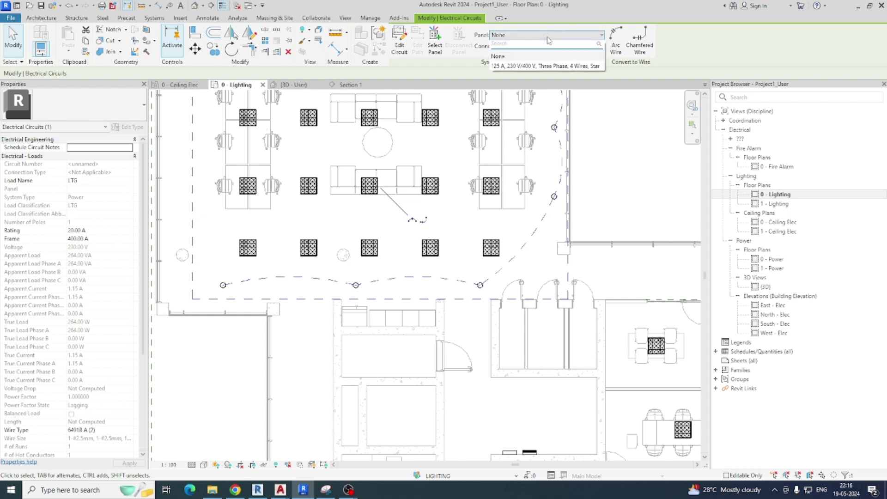
click(545, 66)
click(541, 205)
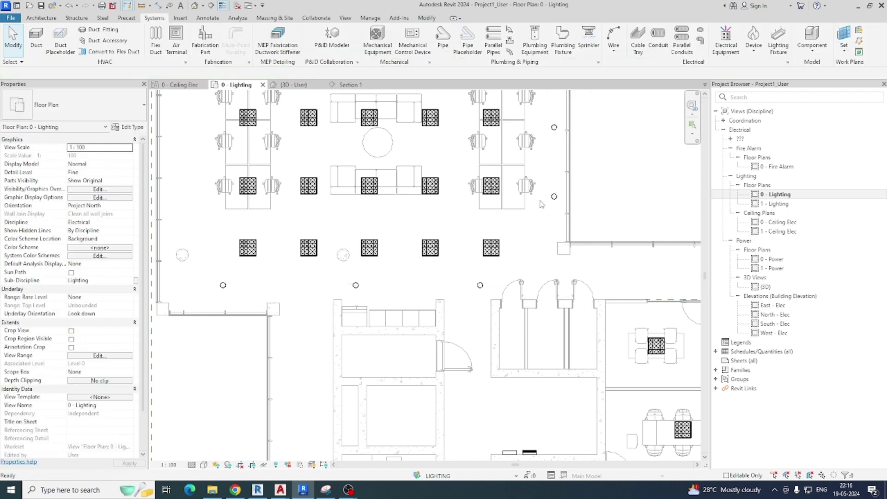
Step: Locate the 125 A panelboard on the wall behind the left core's locker row in the lighting plan
middle_click(506, 238)
middle_click(505, 238)
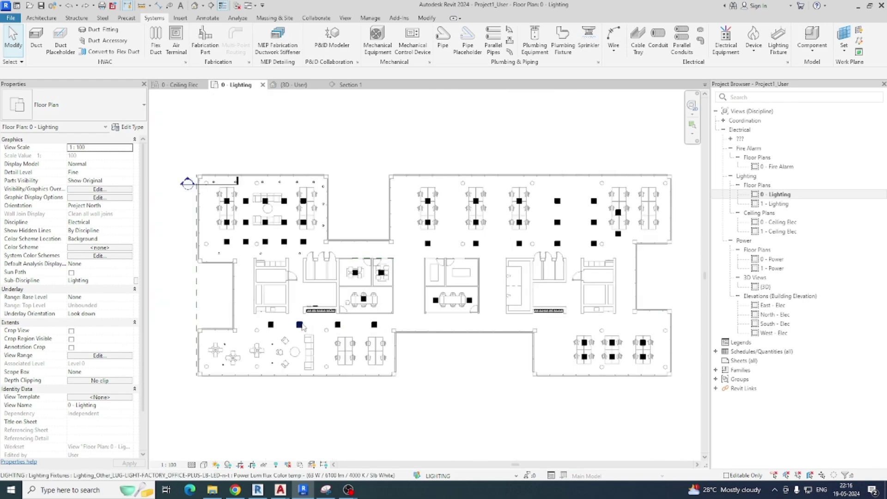
scroll(307, 310, up, 10)
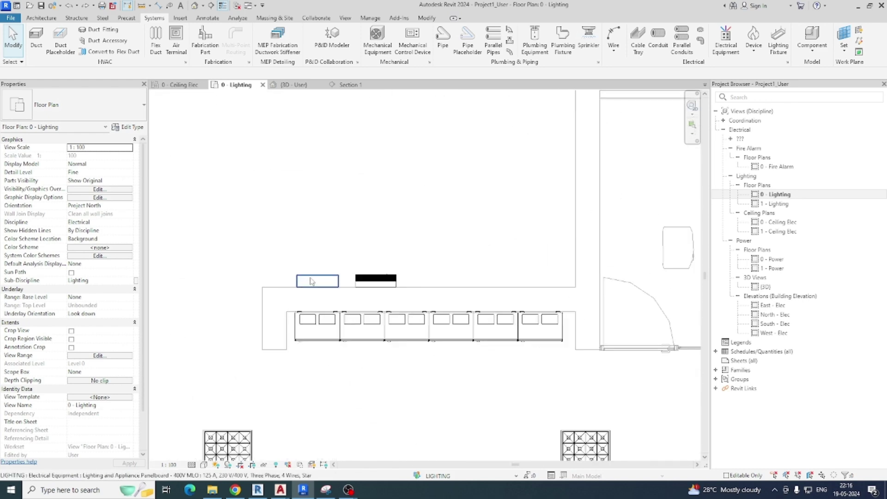
Step: Name the 125 A lighting panelboard LDB-01-FF and the neighbouring lighting control panel LCP-01-FF
click(311, 281)
scroll(91, 326, down, 4)
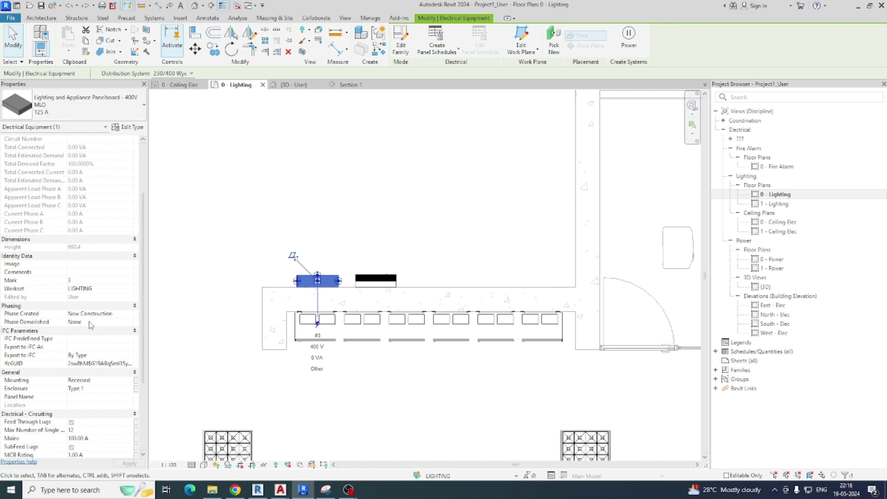
scroll(91, 325, down, 3)
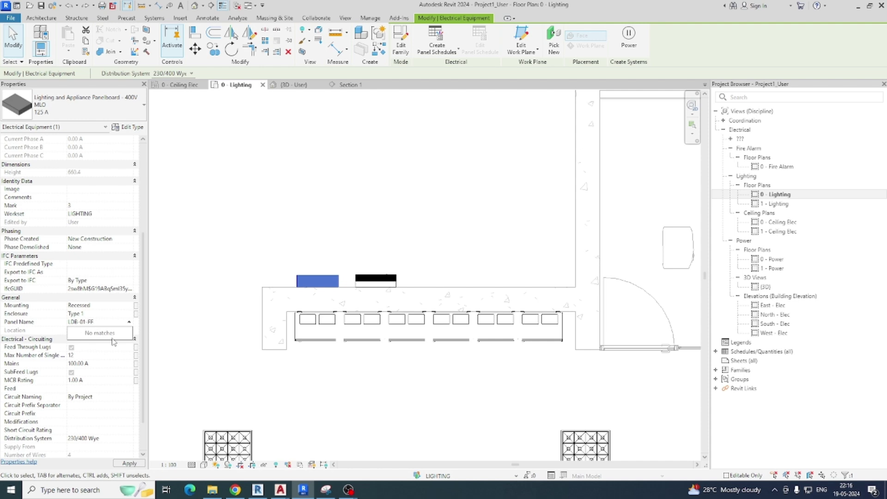
click(364, 392)
click(360, 390)
click(376, 281)
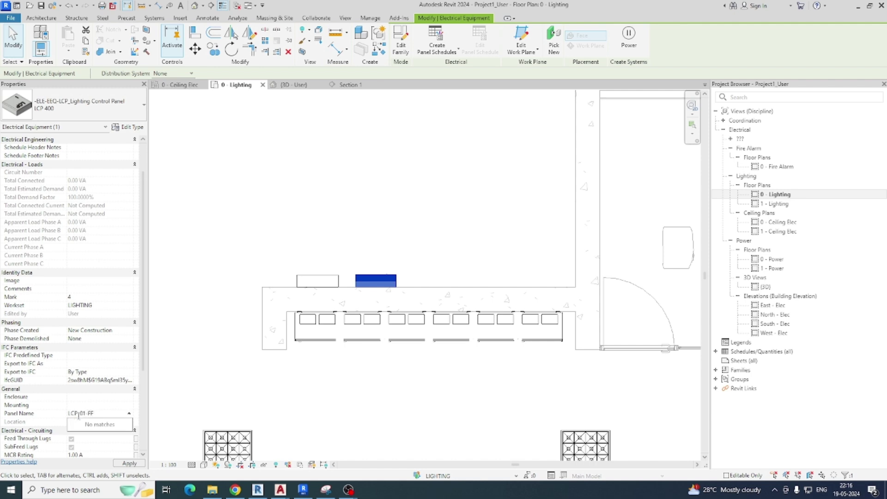
click(372, 400)
Step: Tag the LDB-01-FF panelboard by category without a leader and place the tag above and to the left of the panel
key(t)
key(g)
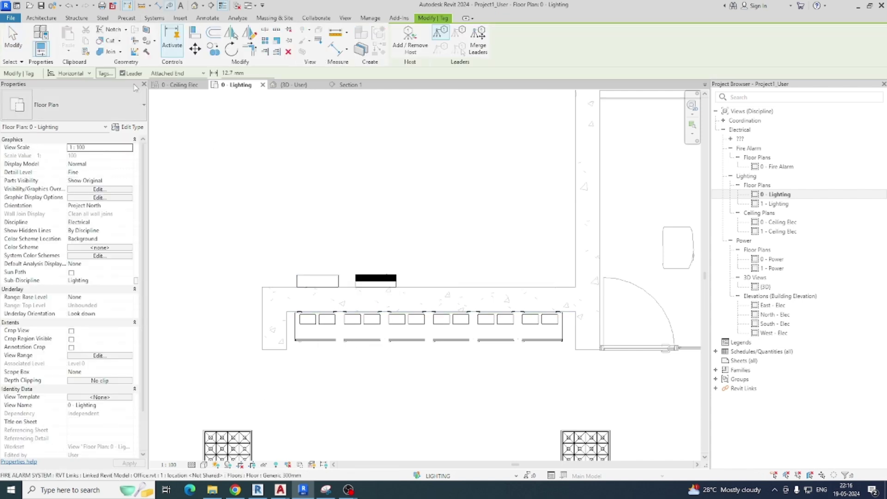
click(122, 73)
click(317, 281)
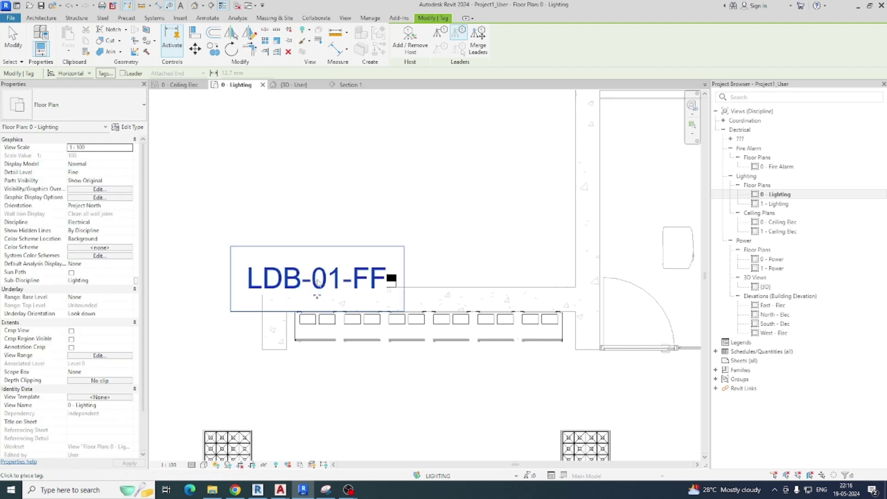
drag(318, 296, 246, 253)
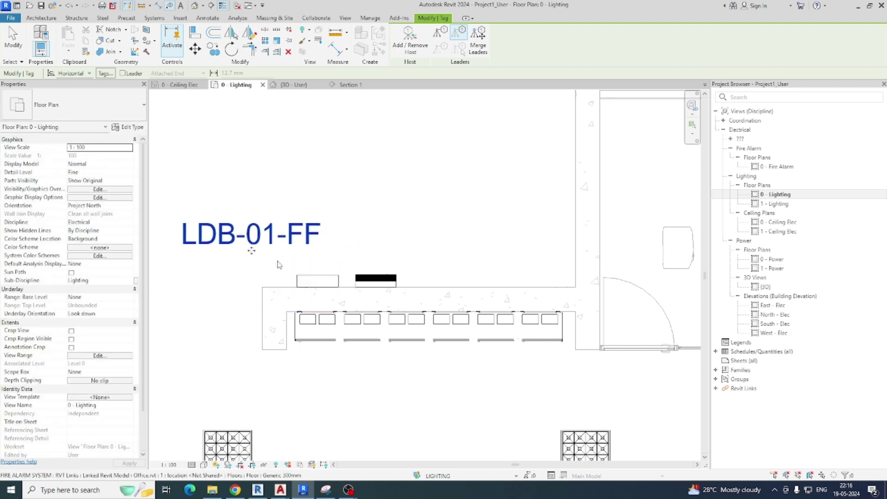
Step: Give the LDB-01-FF tag a leader and adjust its text and elbow so the leader runs horizontally, then straight down to the panel
middle_drag(277, 265, 339, 272)
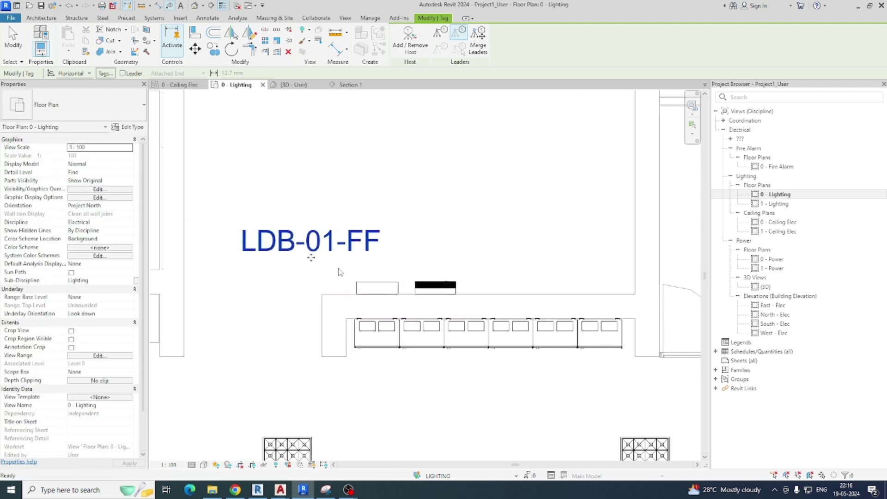
click(124, 73)
click(311, 252)
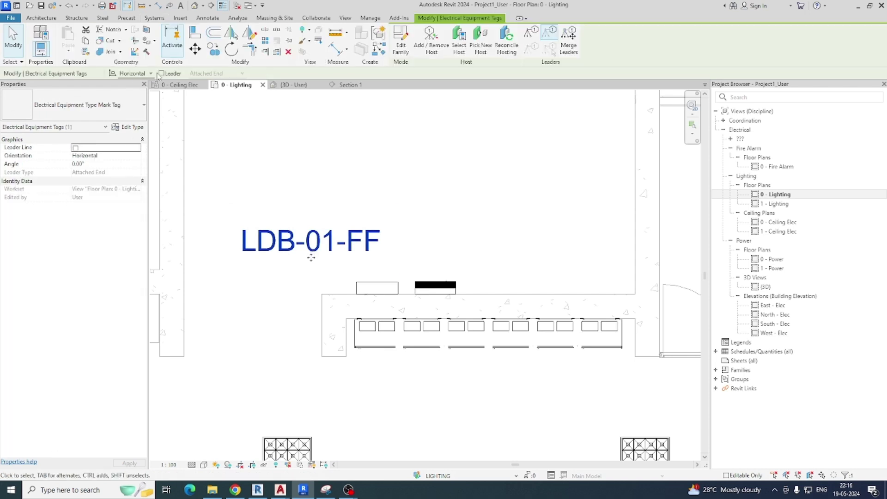
click(161, 73)
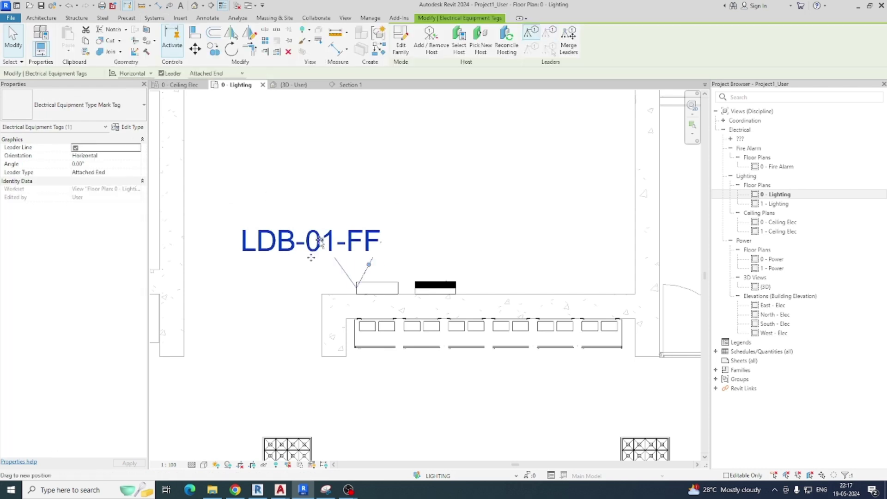
drag(319, 239, 348, 207)
drag(313, 257, 303, 211)
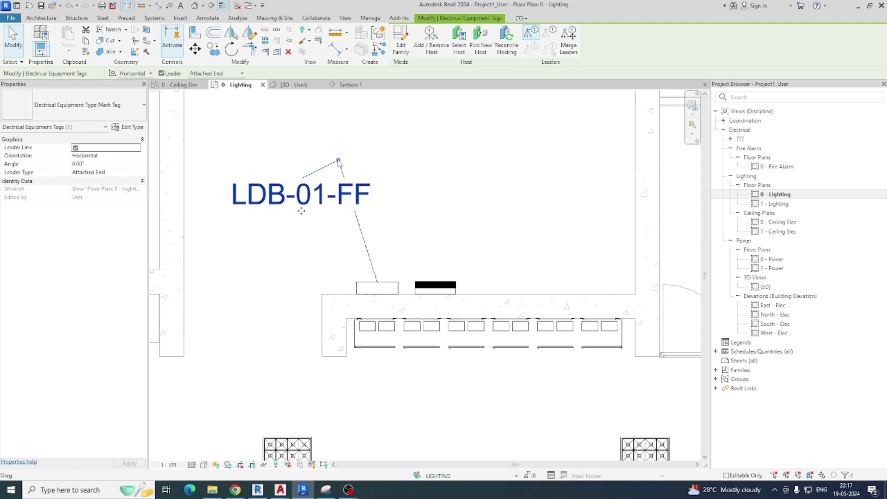
drag(339, 161, 382, 194)
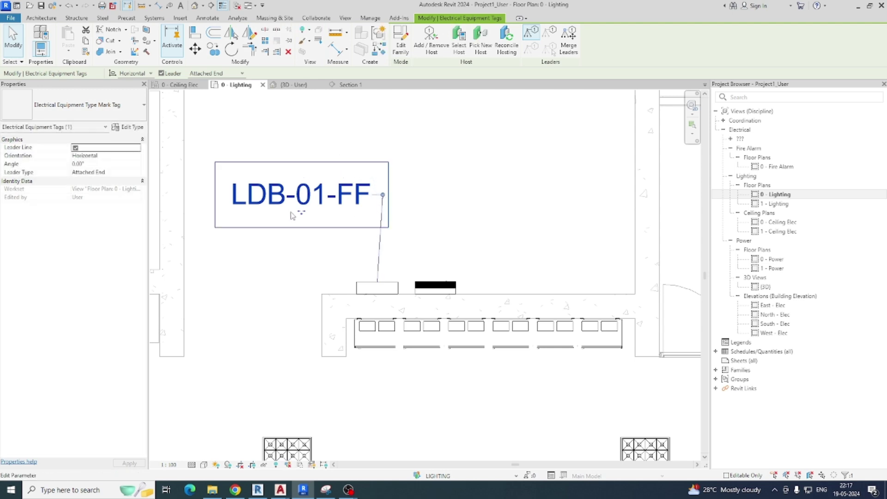
drag(302, 211, 287, 210)
drag(370, 199, 377, 194)
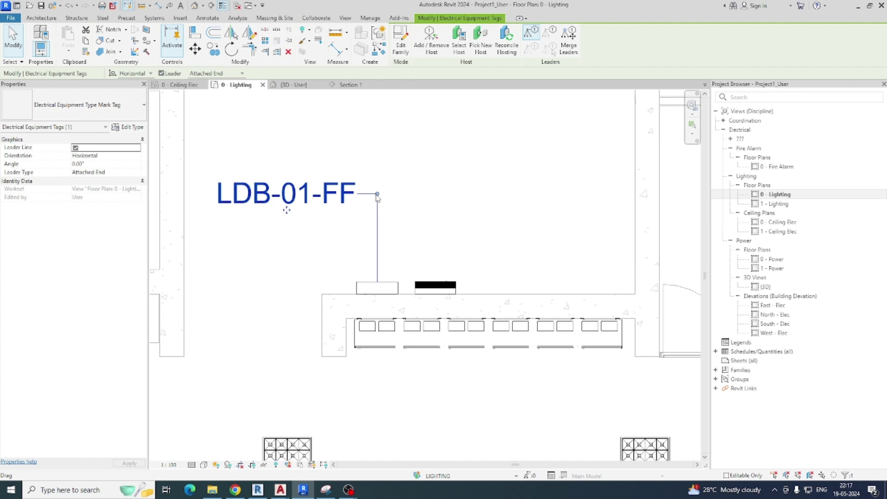
Step: Set the leader arrowhead of the Electrical Equipment Type Mark Tag type to Arrow Filled 20 Degree
click(132, 127)
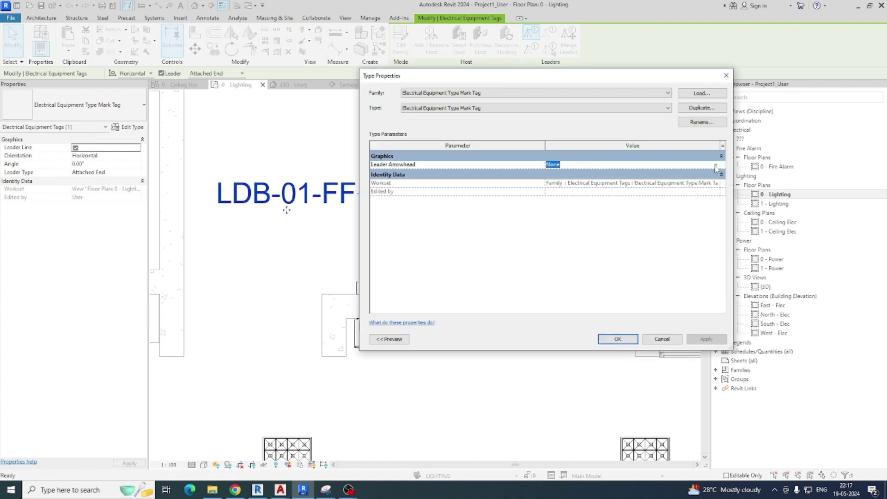
click(716, 165)
scroll(573, 207, down, 4)
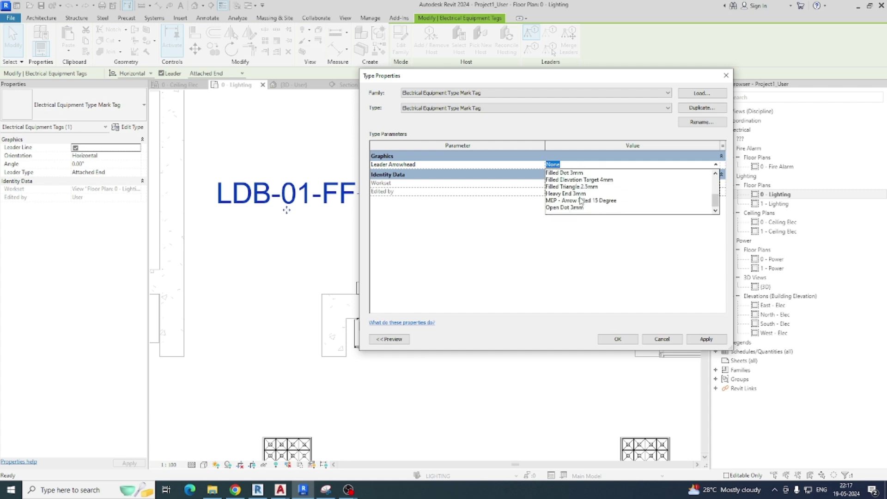
scroll(581, 201, up, 4)
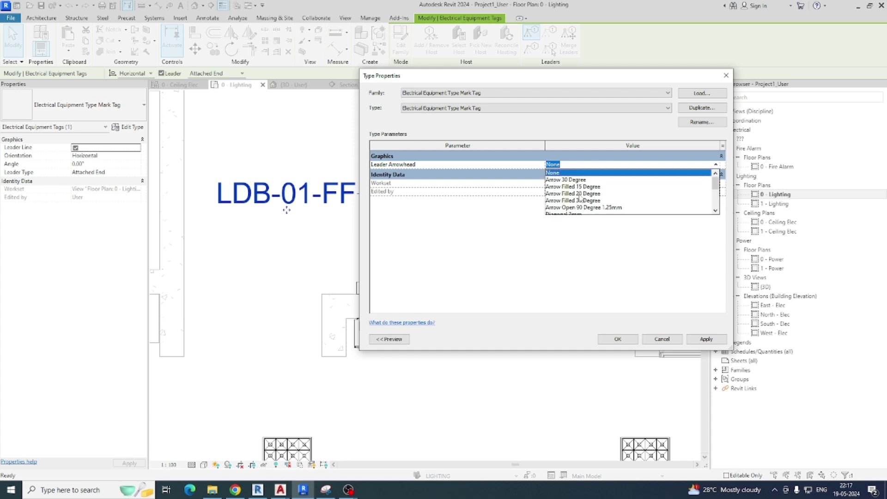
click(580, 194)
click(616, 340)
click(407, 231)
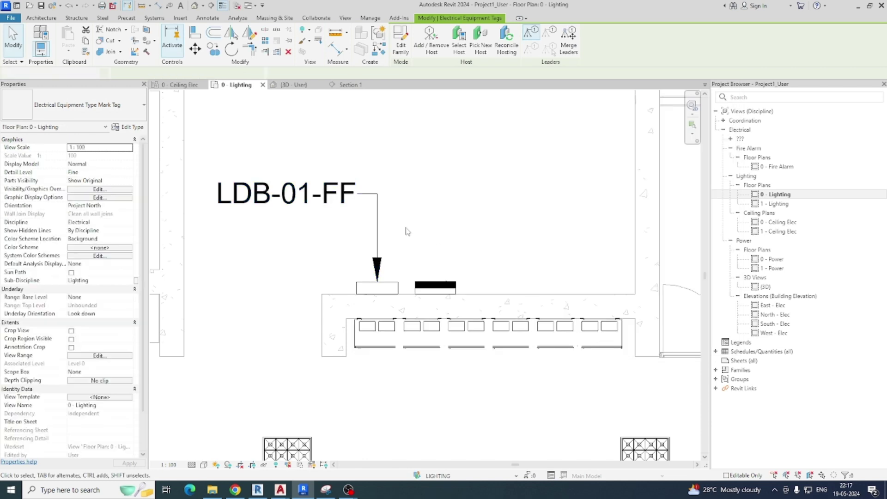
Step: Tag the LCP-01-FF control panel with a right-angled leader and align the tag directly above the LDB-01-FF tag
key(g)
scroll(417, 246, down, 1)
click(435, 286)
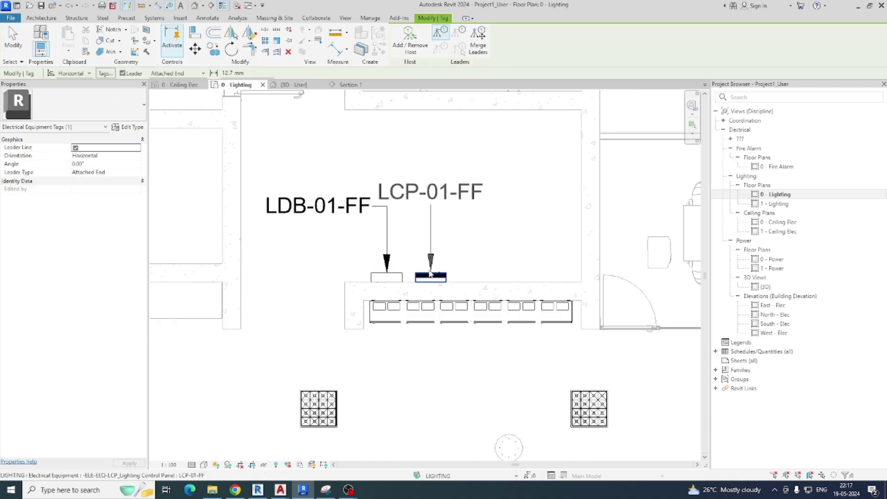
drag(430, 207, 318, 190)
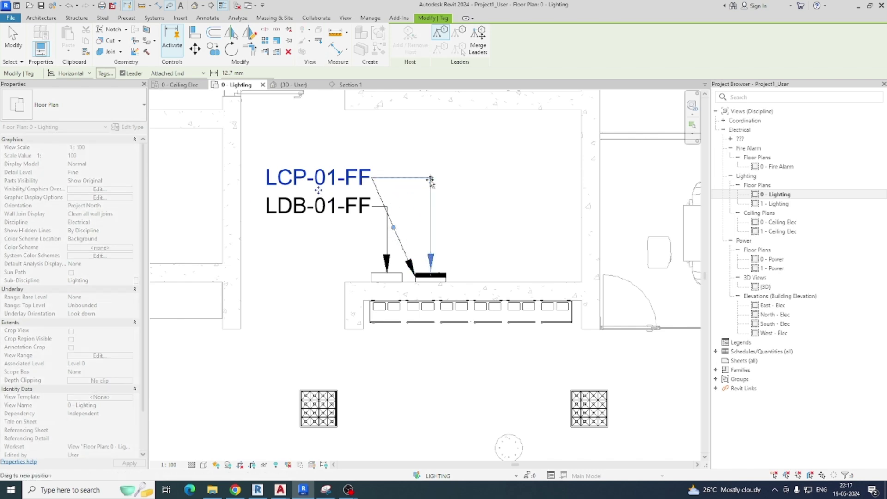
drag(430, 178, 431, 178)
scroll(438, 245, down, 3)
key(Escape)
Step: Override the projection line colour of Lighting Fixtures to blue in the 0 - Lighting plan's visibility/graphics settings
middle_drag(342, 261, 348, 290)
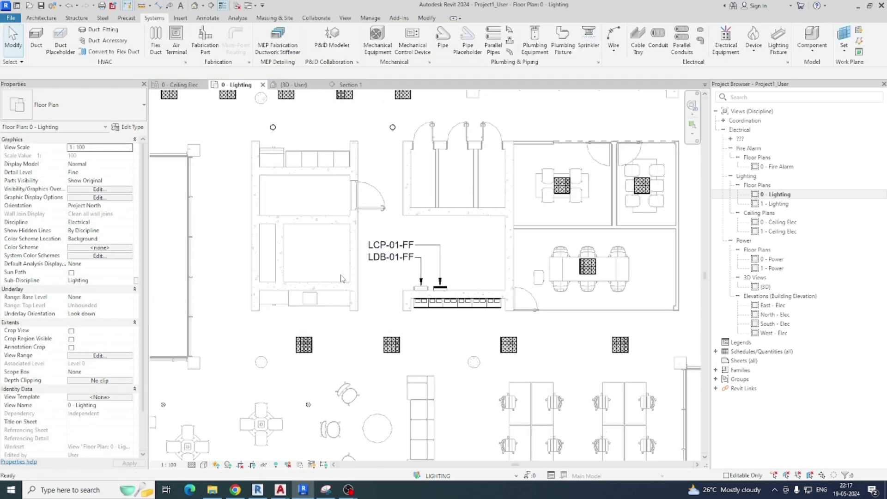
key(g)
click(291, 257)
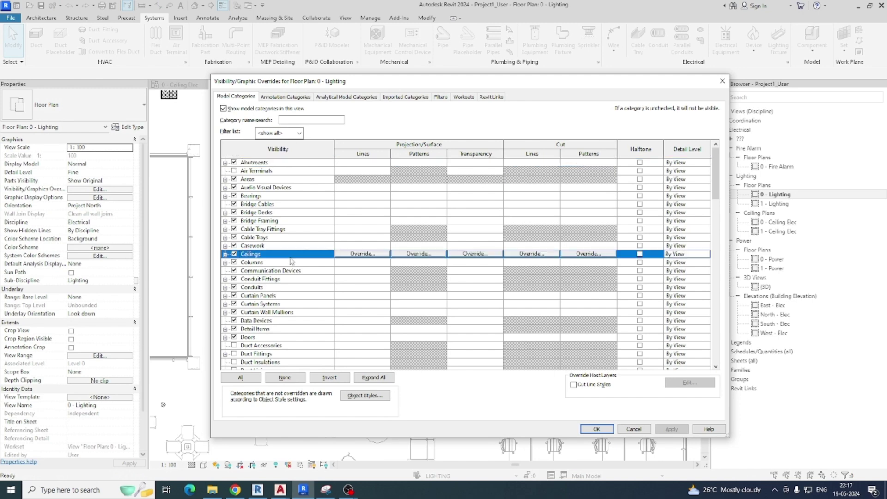
key(l)
scroll(291, 262, down, 1)
click(284, 329)
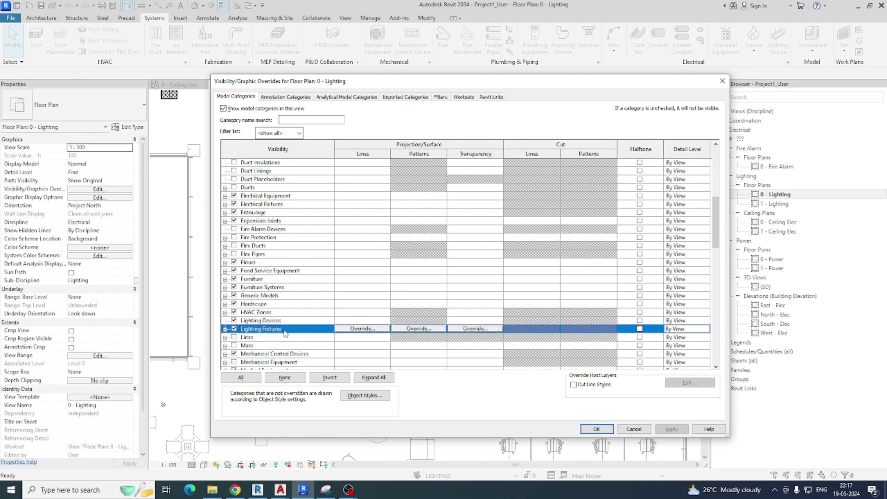
click(363, 329)
click(465, 259)
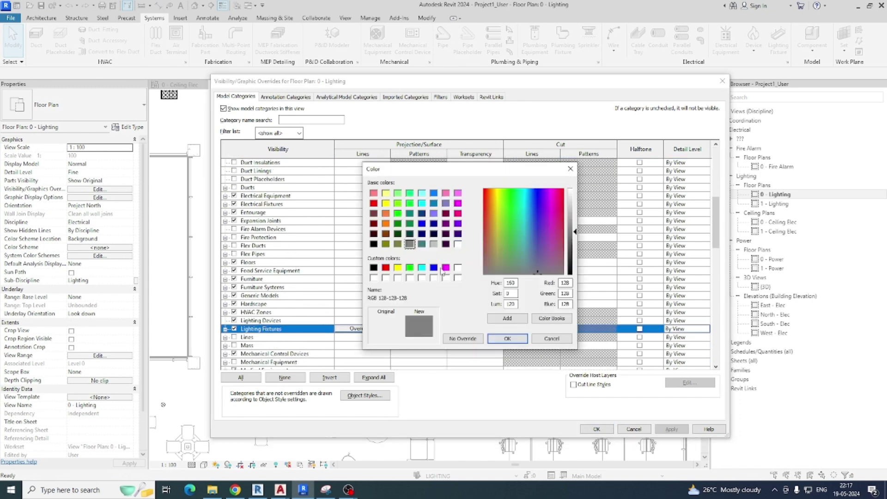
click(434, 268)
click(504, 339)
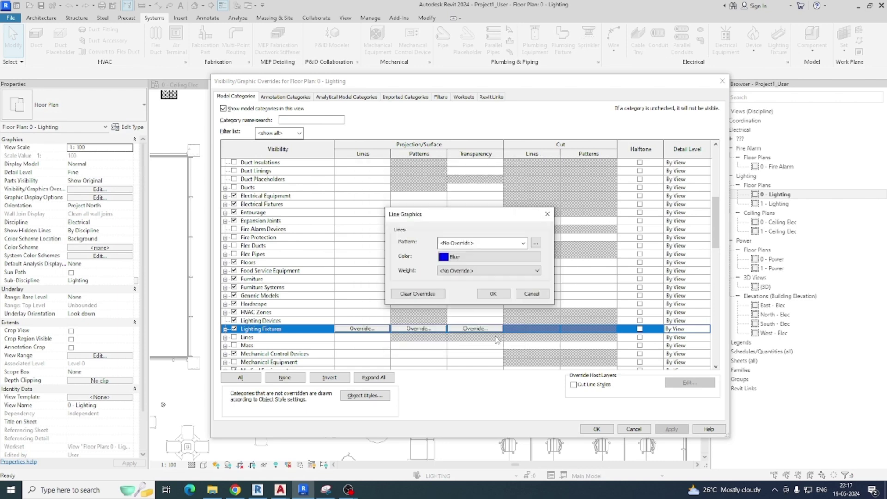
click(491, 296)
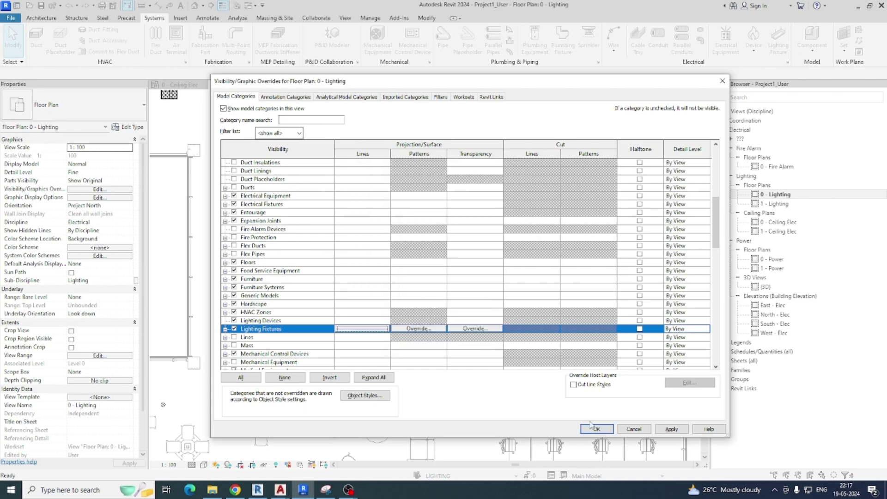
Step: Set the Lighting Fixtures projection line weight override to 4 and apply the overrides to the plan
click(361, 331)
click(450, 270)
click(445, 305)
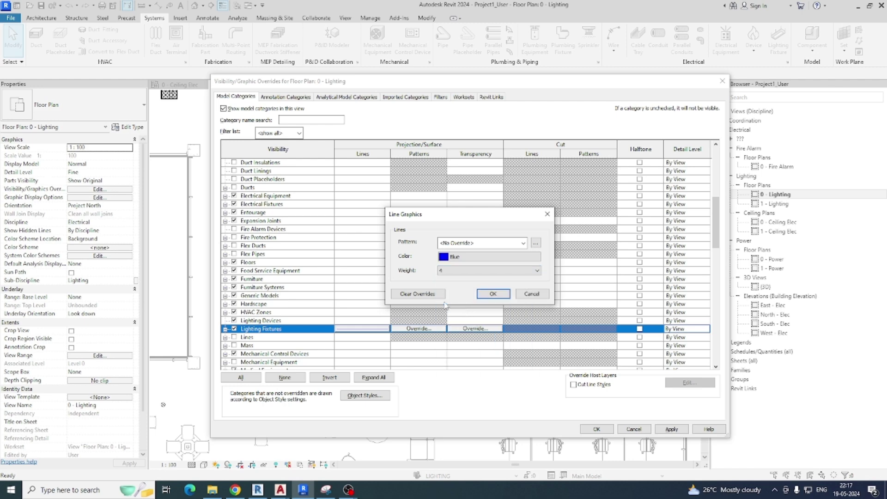
click(492, 295)
click(673, 429)
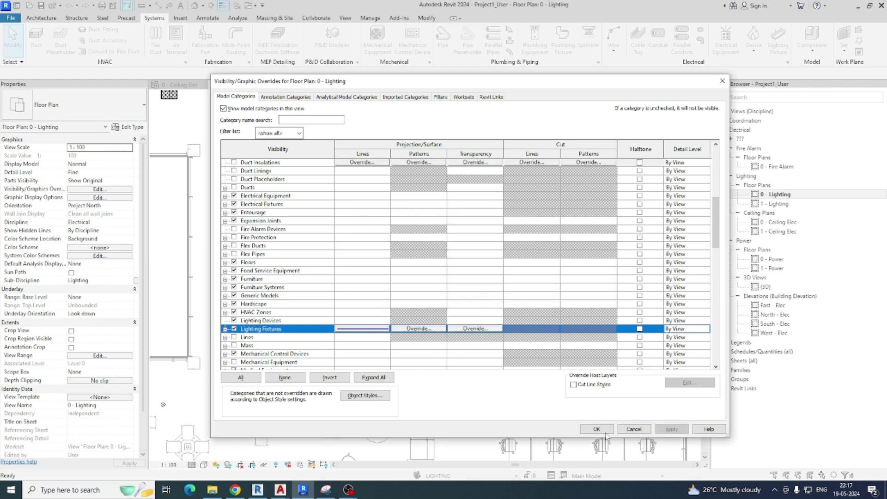
click(596, 429)
Step: Create a power circuit from the six D1 downlights along the upper wall and assign it to panel LDB-01-FF
scroll(426, 375, down, 4)
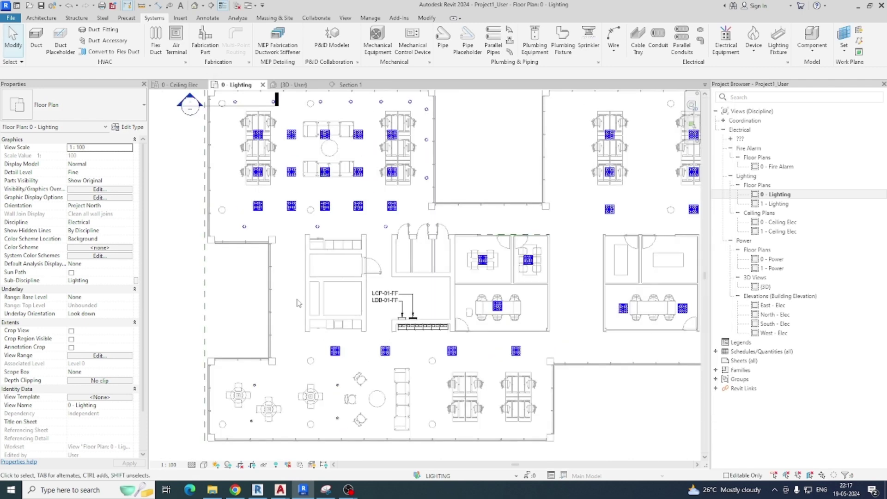
middle_drag(322, 287, 325, 342)
scroll(236, 140, up, 3)
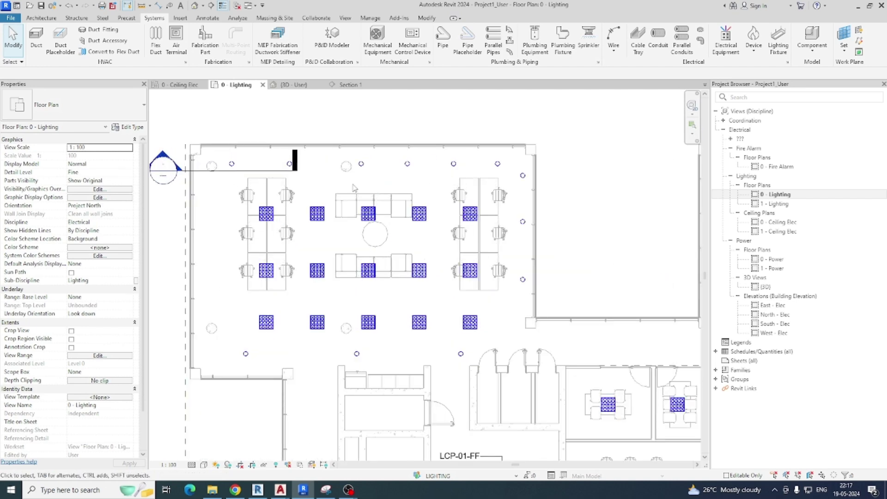
scroll(353, 187, down, 1)
drag(326, 172, 491, 183)
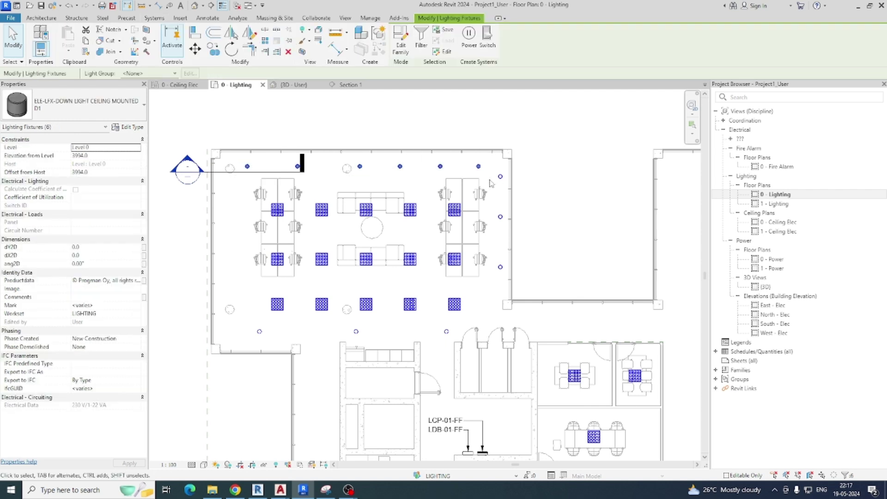
click(469, 42)
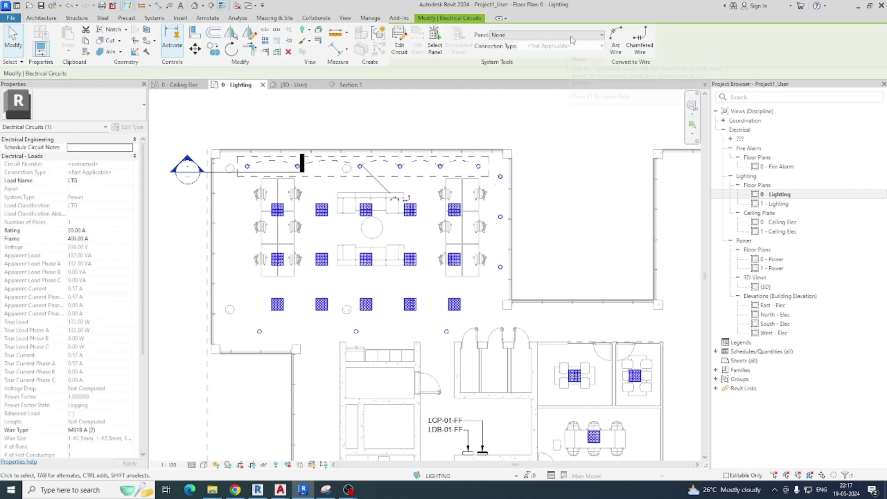
click(522, 35)
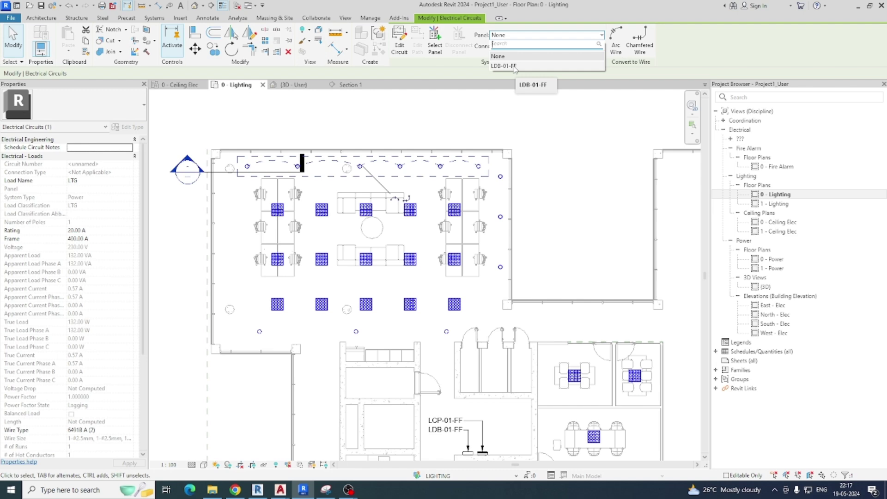
click(504, 66)
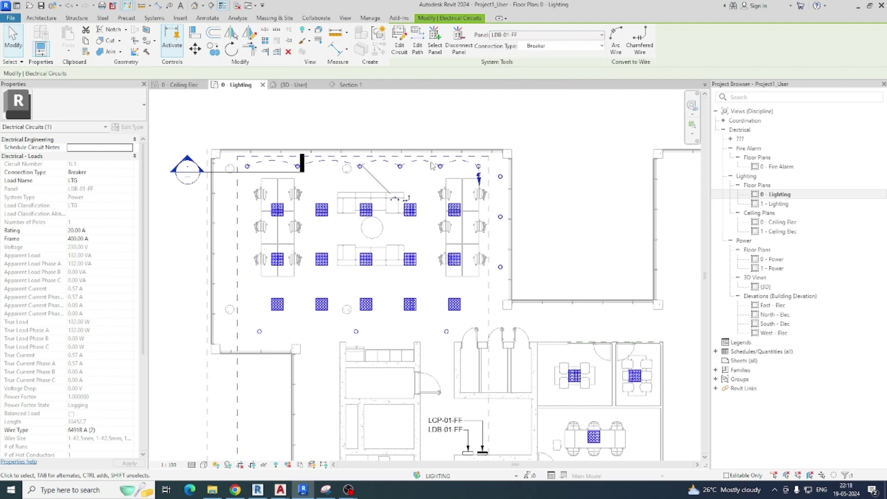
Step: Turn off thin line display so the plan shows true line weights
scroll(432, 166, up, 4)
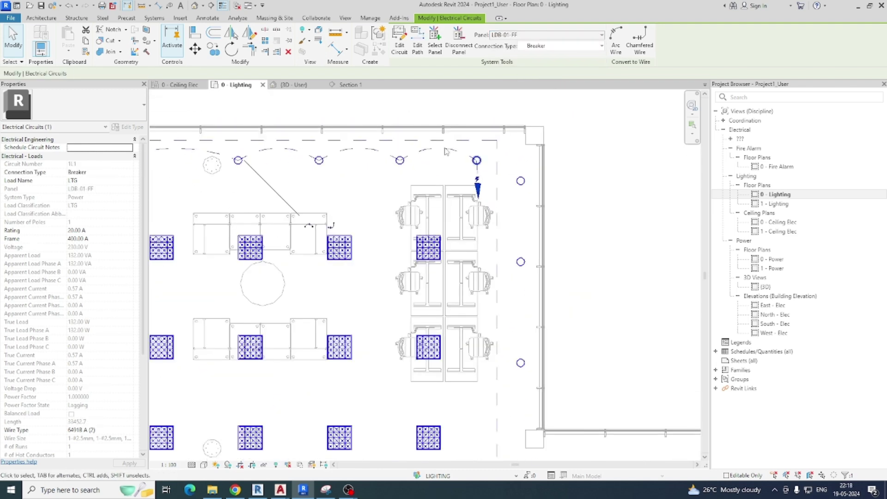
click(224, 6)
scroll(472, 188, down, 3)
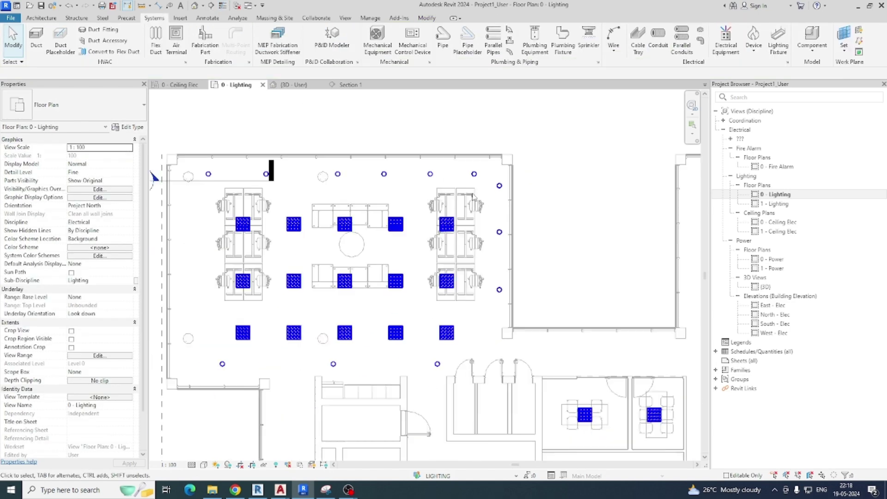
Step: Examine the circuit properties of the leftmost upper-wall downlight and the electrical loads of panel LDB-01-FF
scroll(270, 173, up, 2)
click(272, 180)
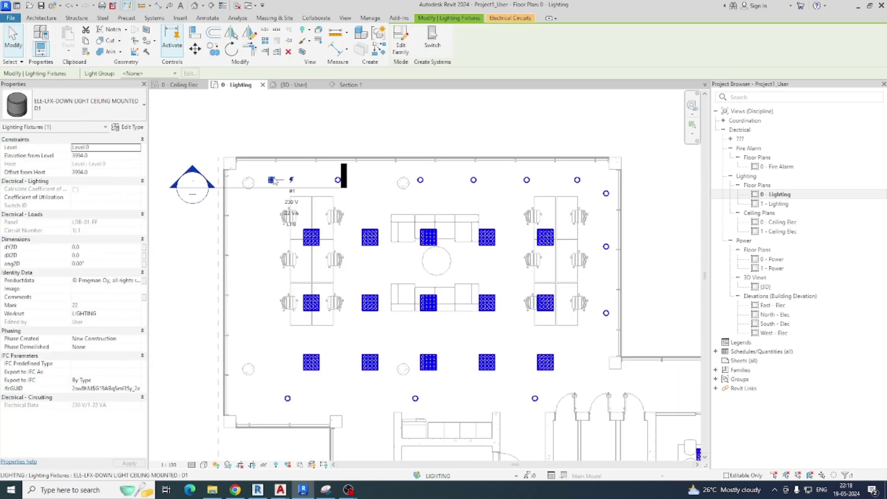
key(Escape)
scroll(517, 289, down, 1)
middle_drag(497, 302, 452, 162)
scroll(509, 353, up, 2)
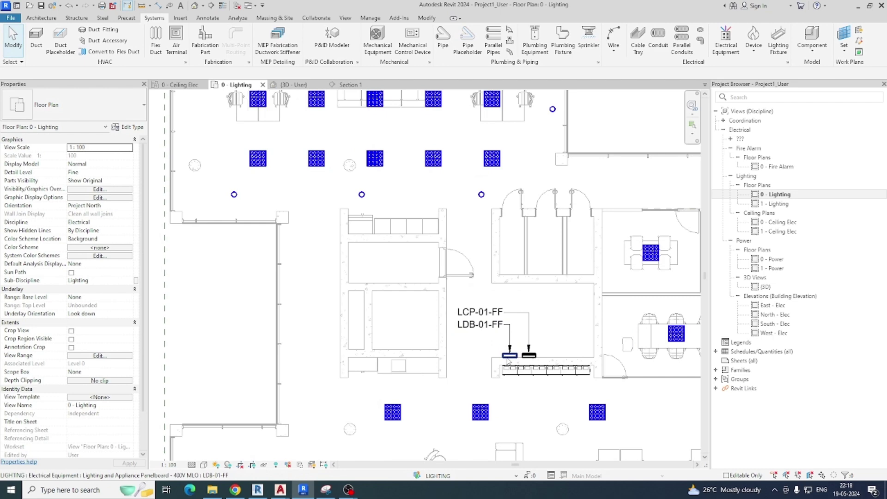
click(510, 354)
scroll(508, 364, down, 2)
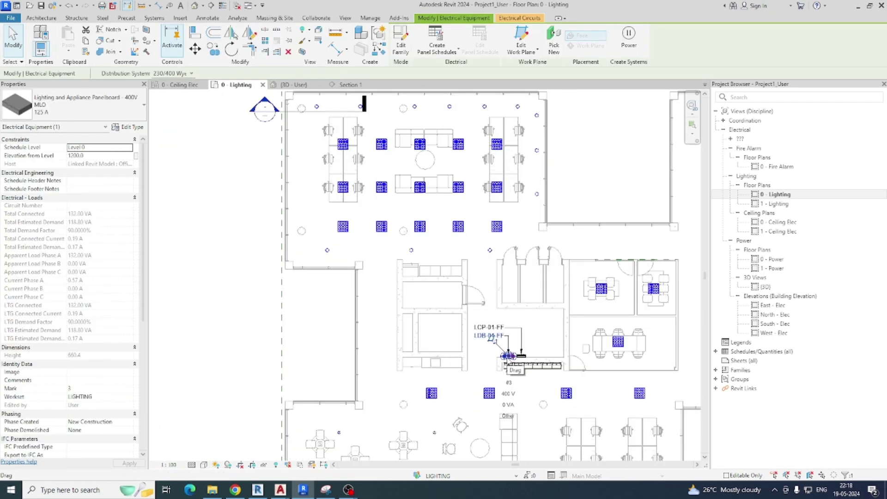
key(Escape)
Step: Select panel LDB-01-FF together with the upper-wall downlights' circuit and convert that circuit to chamfered wiring
scroll(507, 358, up, 3)
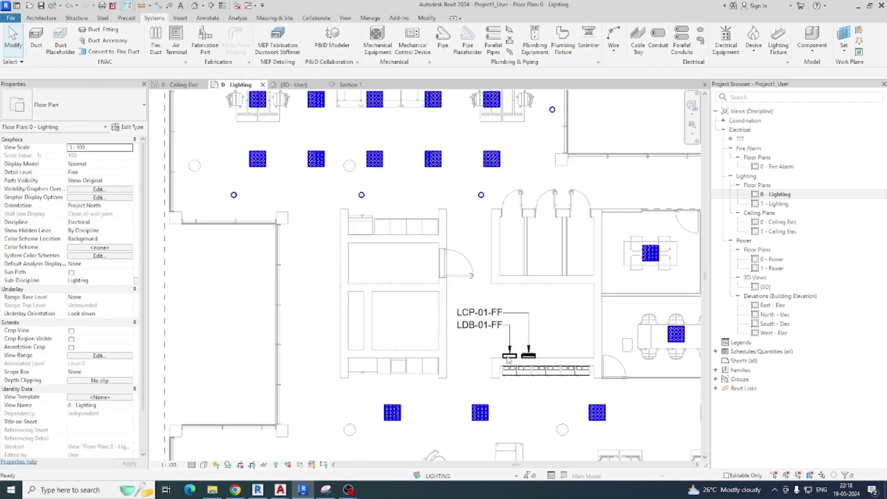
click(508, 356)
key(Escape)
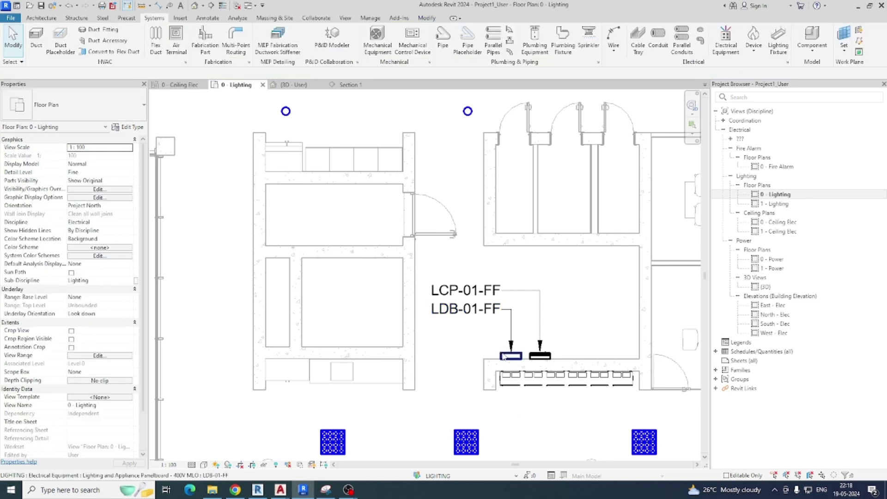
click(504, 356)
scroll(504, 356, down, 5)
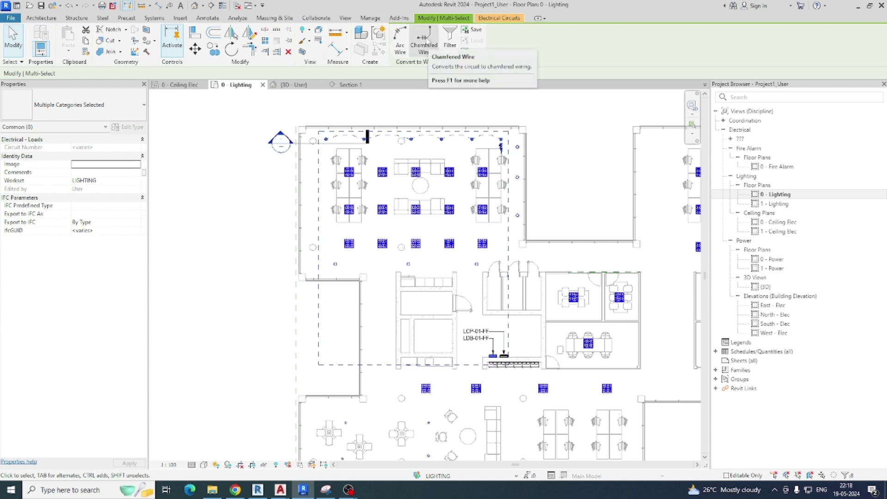
click(426, 41)
scroll(360, 152, up, 3)
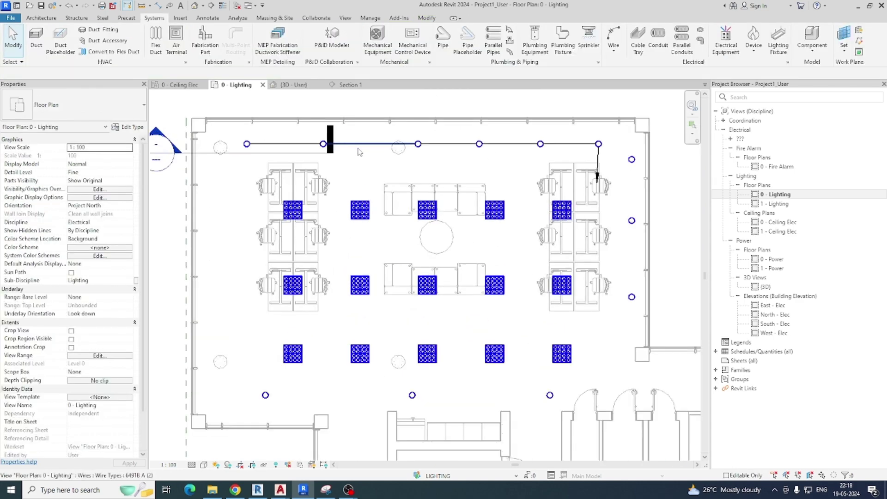
scroll(360, 152, up, 4)
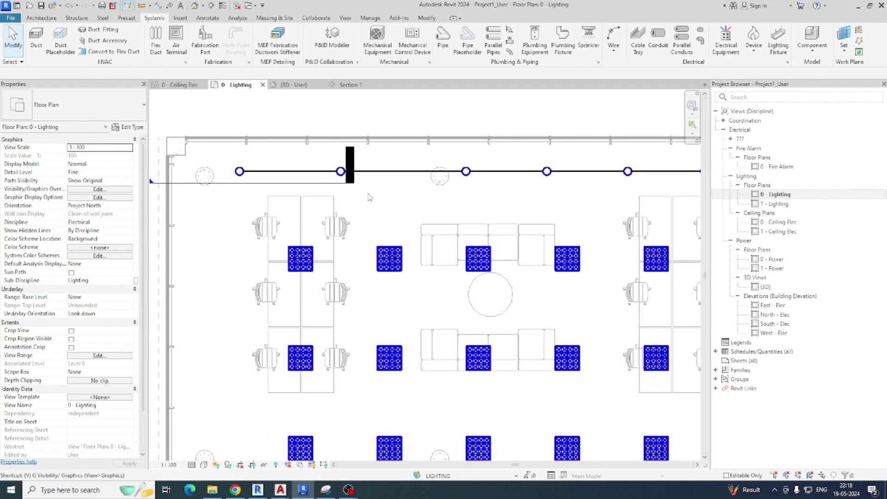
Step: Override the projection line pattern of Wires to Aligning Line in the 0 - Lighting plan's visibility/graphics settings
key(g)
scroll(369, 195, down, 9)
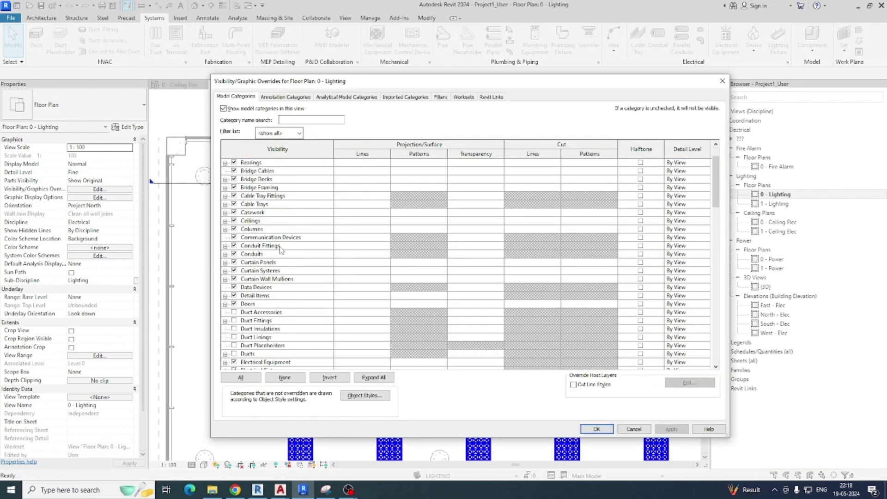
scroll(294, 249, down, 6)
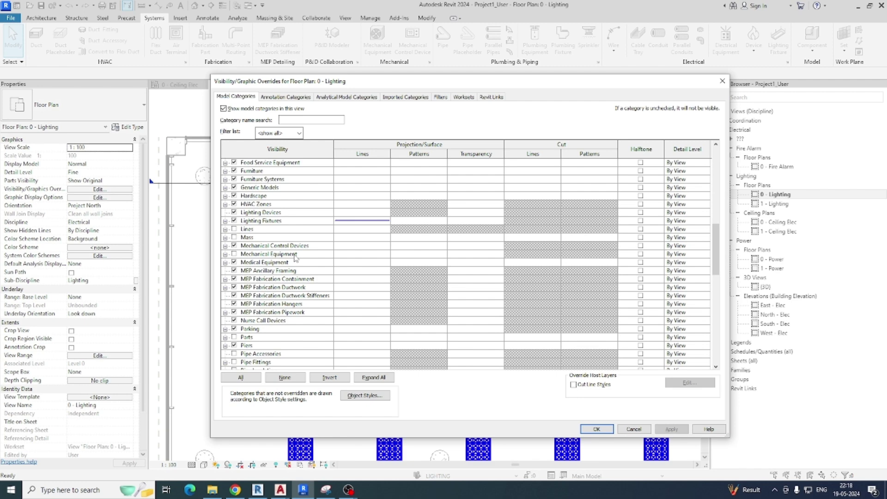
click(295, 255)
key(w)
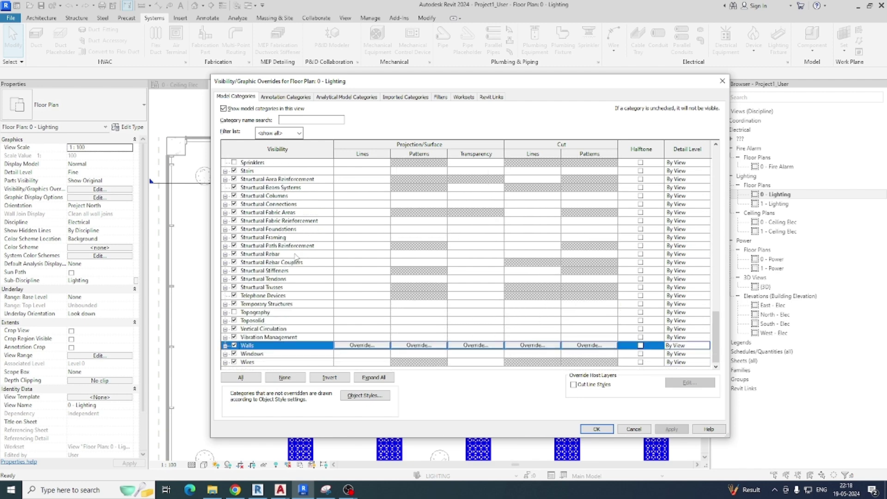
click(262, 363)
click(361, 363)
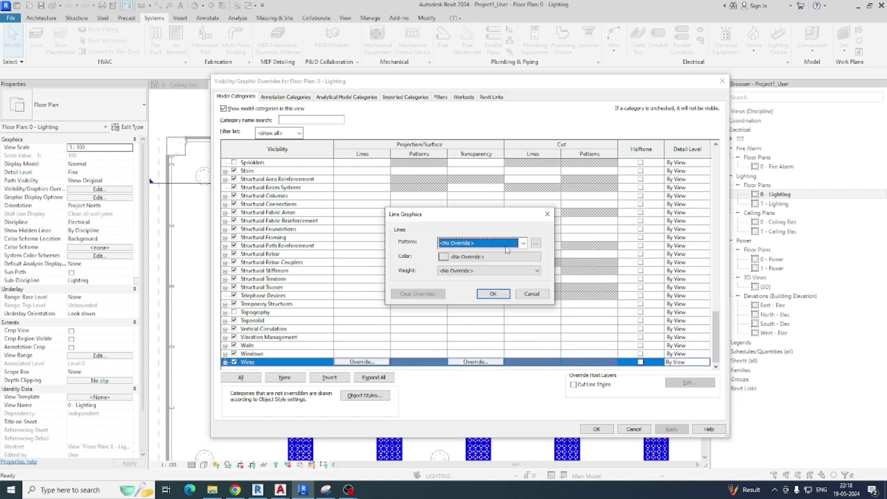
click(506, 245)
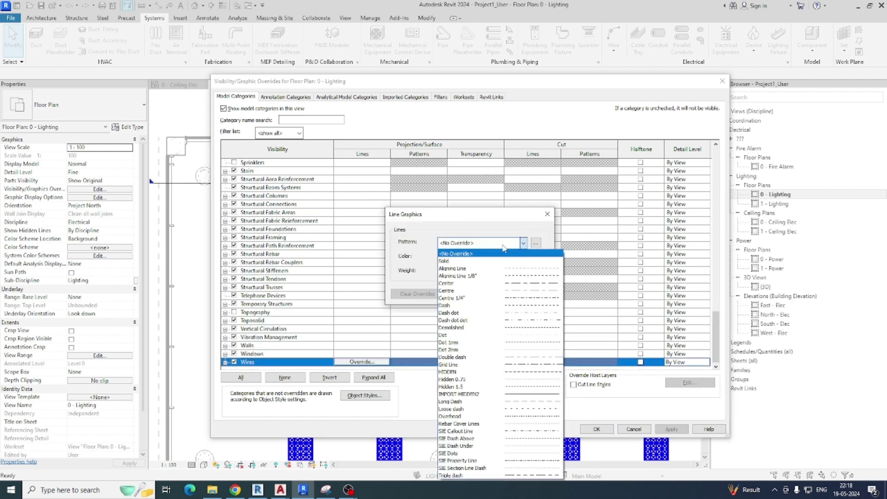
click(493, 269)
Step: Set the Wires projection line colour to magenta, add a line weight override, and apply the overrides to the plan
click(479, 259)
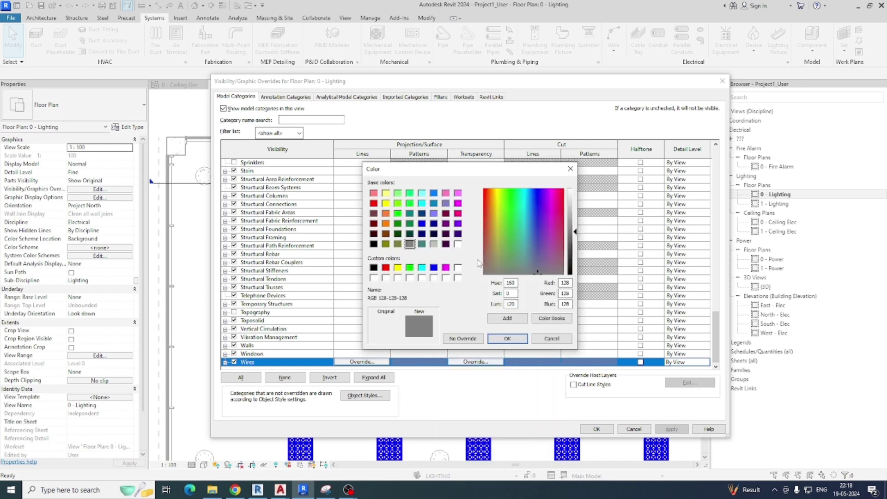
click(388, 268)
click(446, 268)
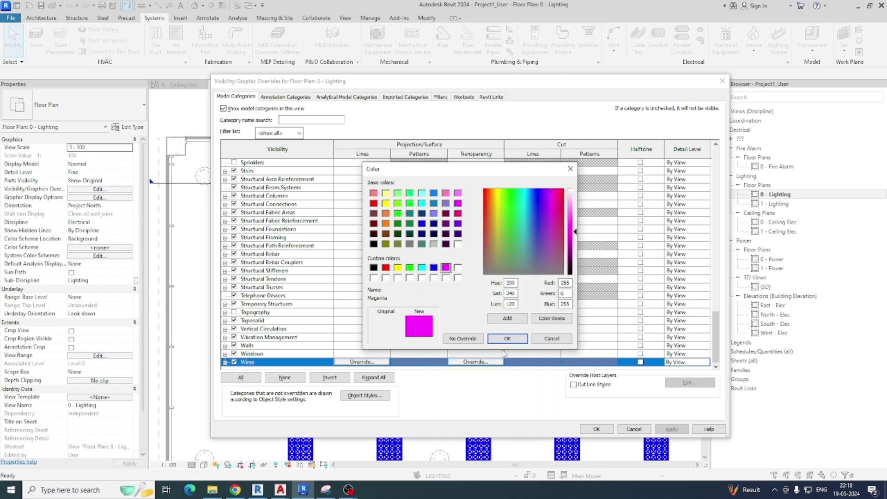
click(508, 340)
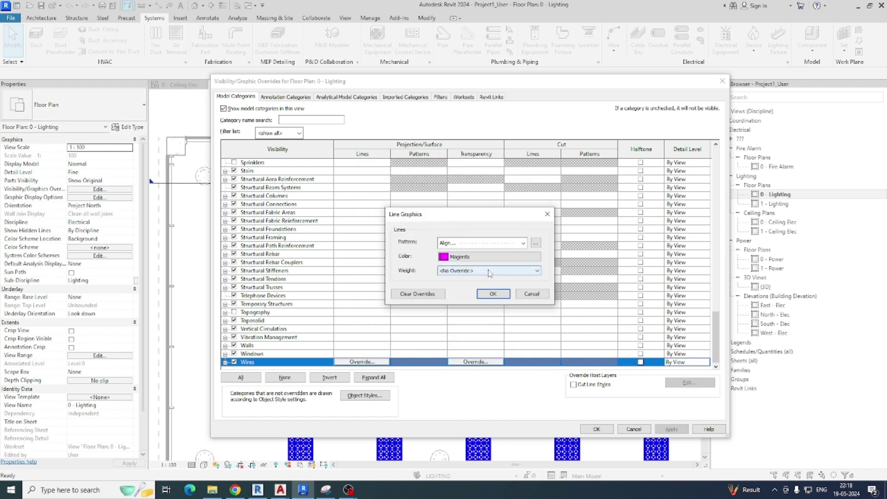
click(509, 270)
click(485, 307)
click(492, 294)
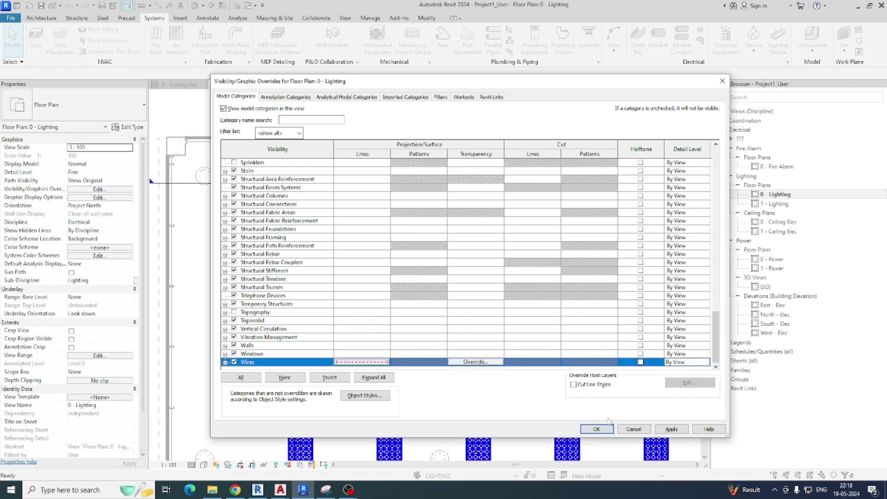
click(598, 430)
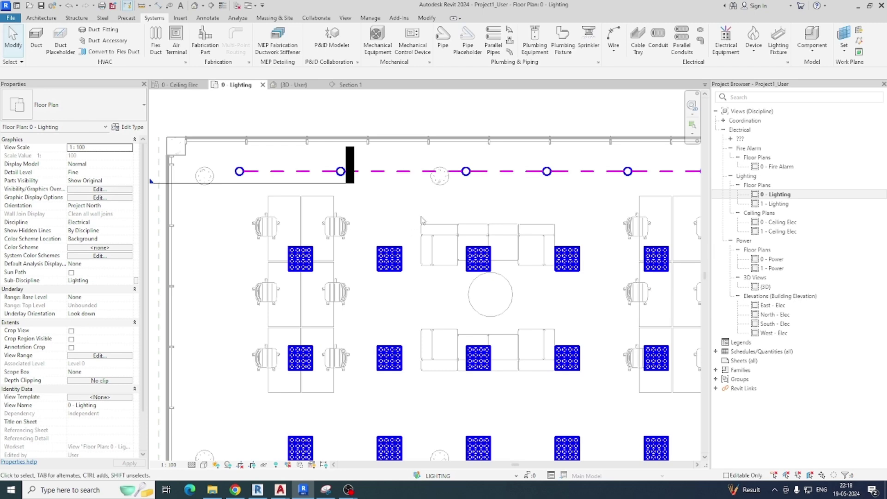
Step: Create a power circuit from the three D1 downlights along the right-hand wall on panel LDB-01-FF and convert it to arc wiring
scroll(437, 225, down, 1)
scroll(437, 226, down, 1)
middle_drag(487, 221, 426, 218)
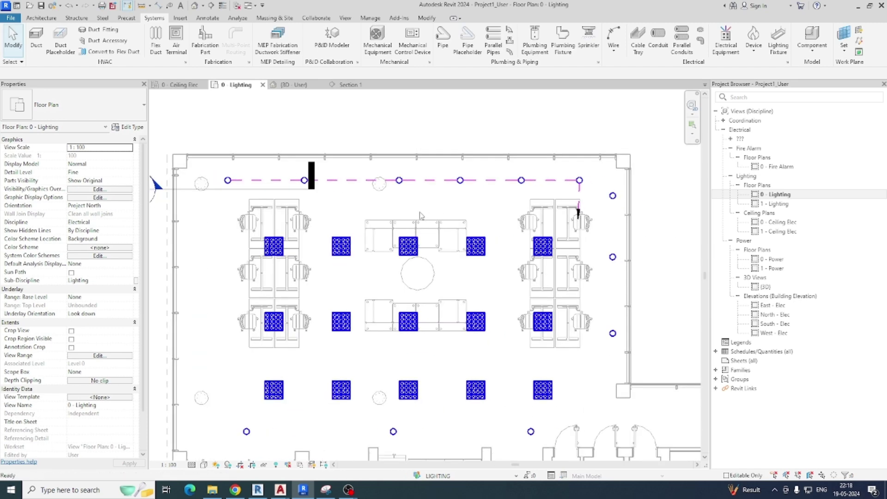
middle_drag(524, 193, 540, 153)
scroll(541, 153, down, 1)
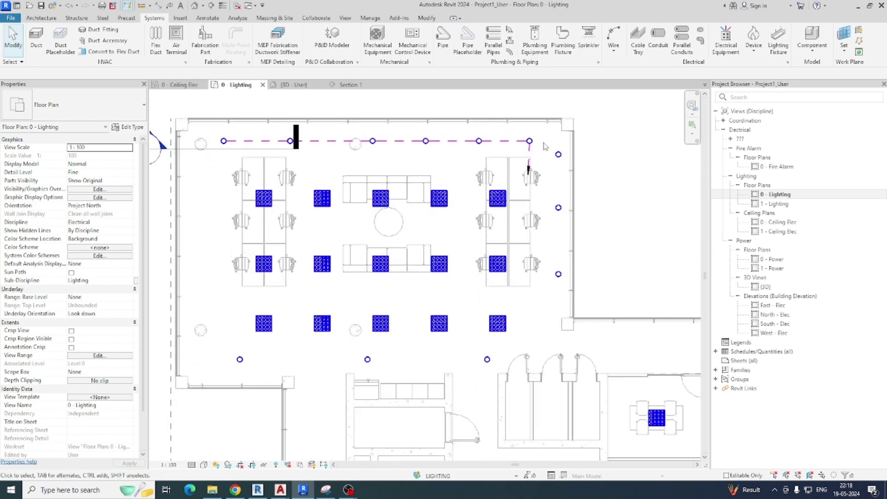
drag(544, 142, 576, 301)
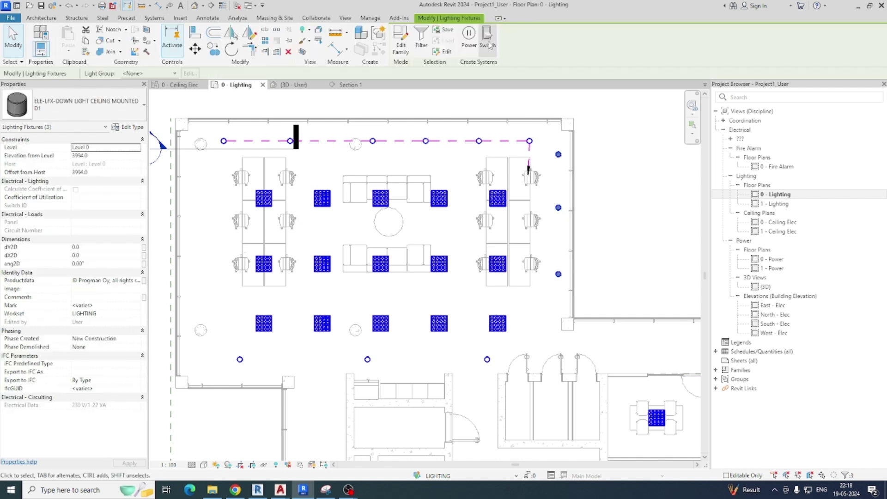
click(469, 37)
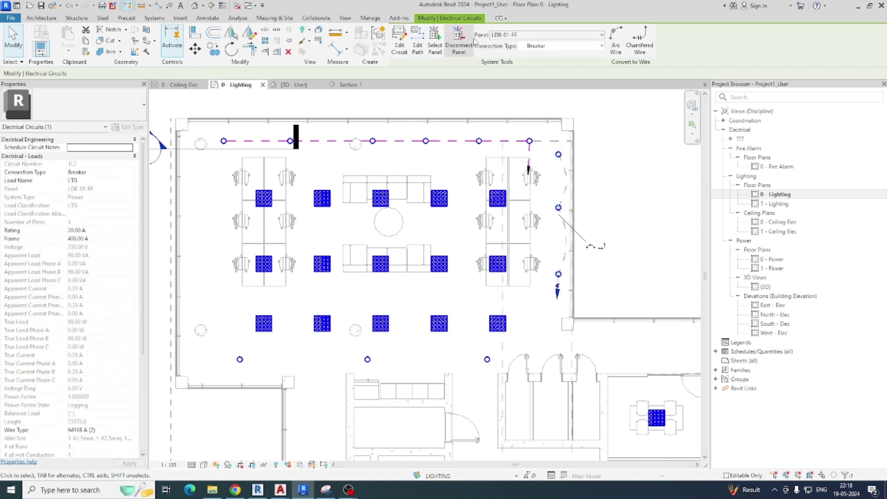
click(601, 35)
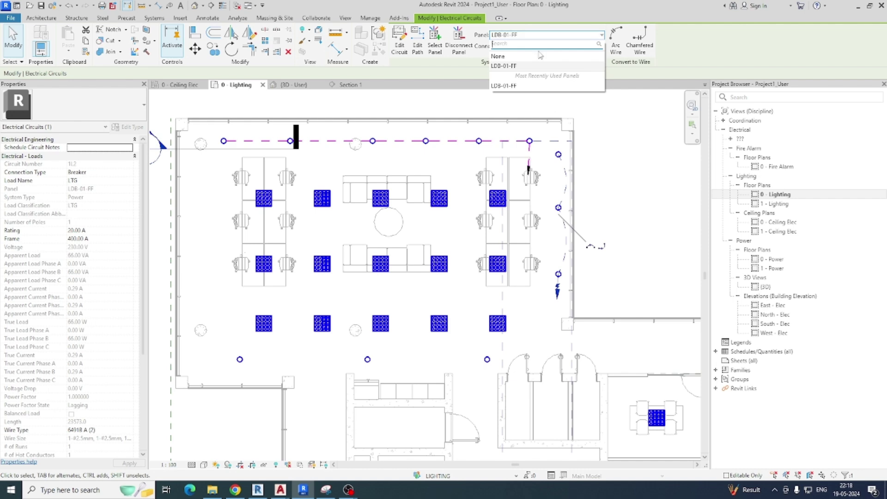
click(507, 86)
click(615, 41)
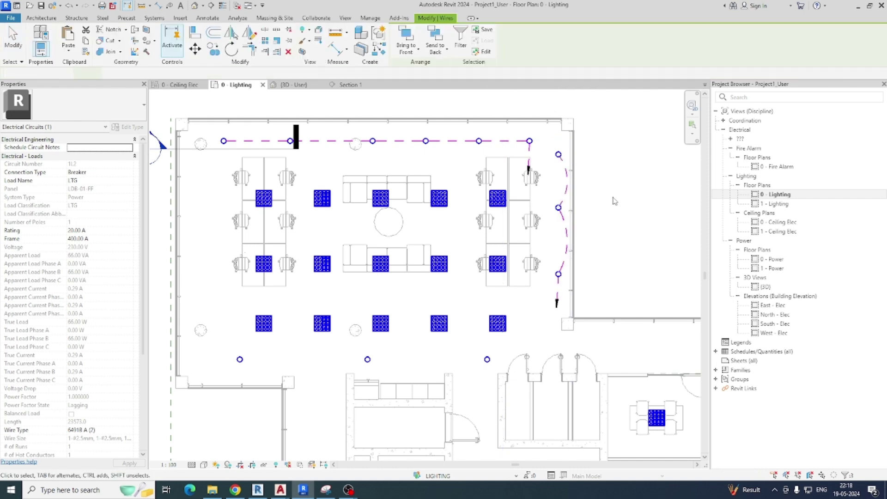
click(615, 204)
Step: Reshape the home-run wire below the lowest right-hand wall downlight by shifting its bend point slightly towards the wall
scroll(548, 238, up, 5)
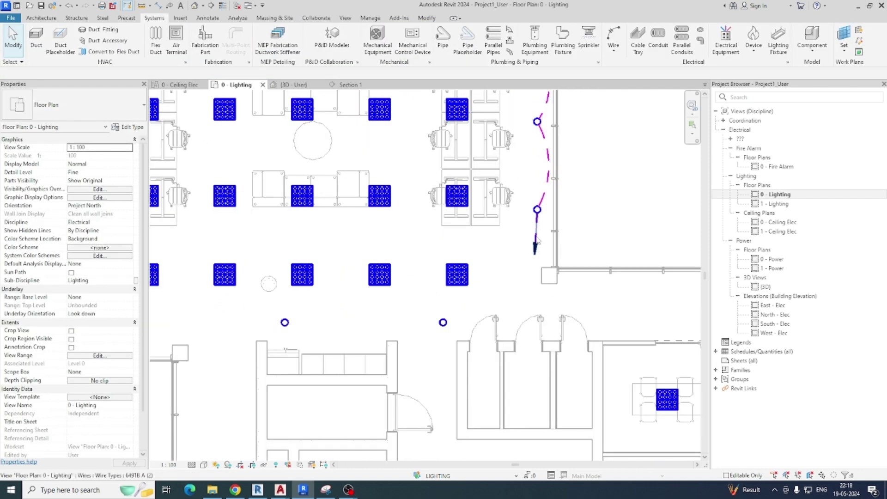
click(543, 238)
scroll(543, 238, up, 1)
drag(535, 218, 548, 223)
click(584, 241)
Step: Create a power circuit from the six square light fixtures in the two leftmost columns and convert it to chamfered wiring
scroll(568, 242, down, 7)
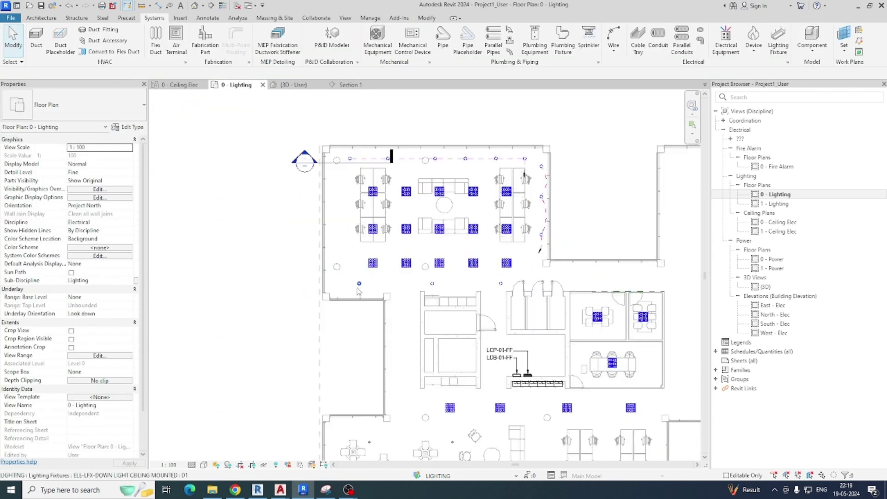
scroll(342, 279, up, 2)
middle_drag(421, 262, 412, 313)
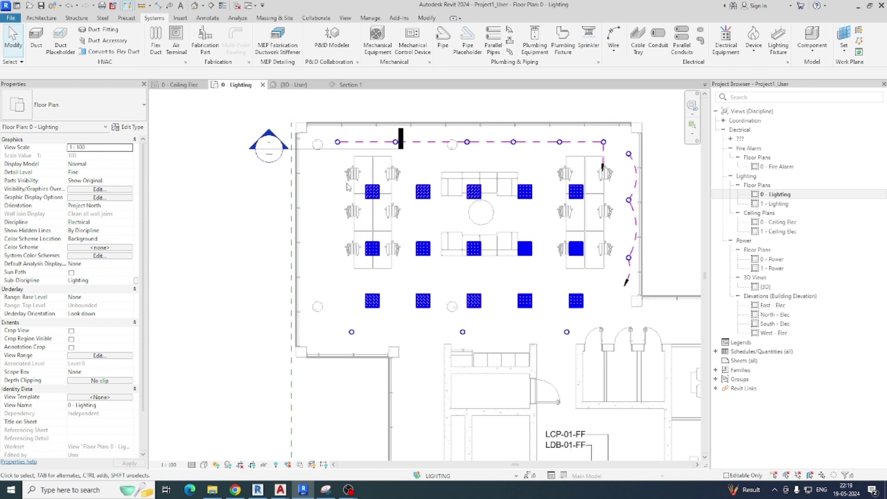
drag(374, 209, 439, 314)
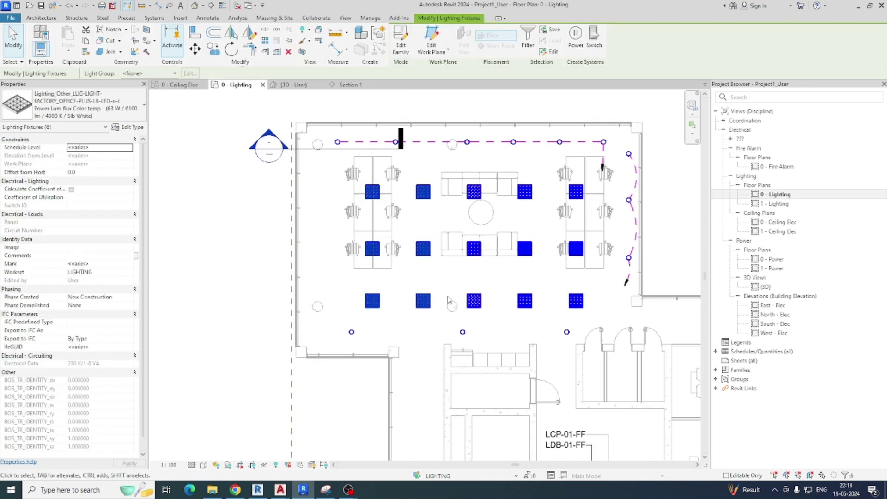
click(578, 42)
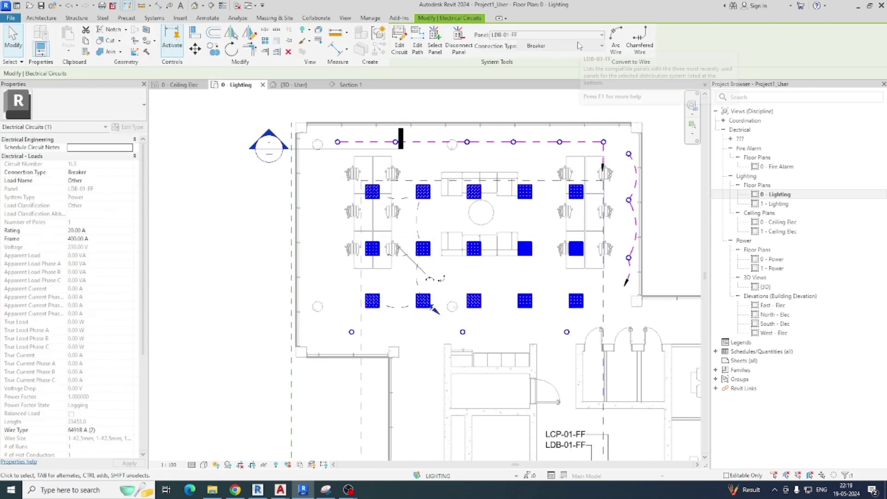
click(636, 44)
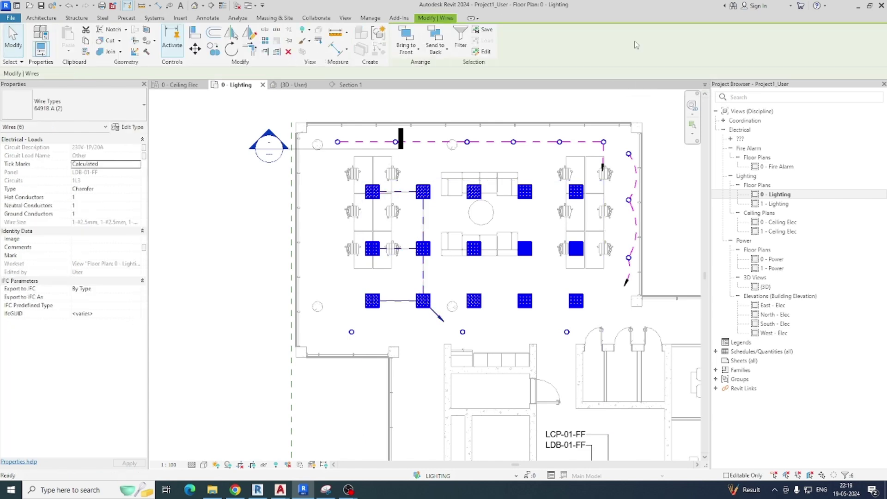
key(Escape)
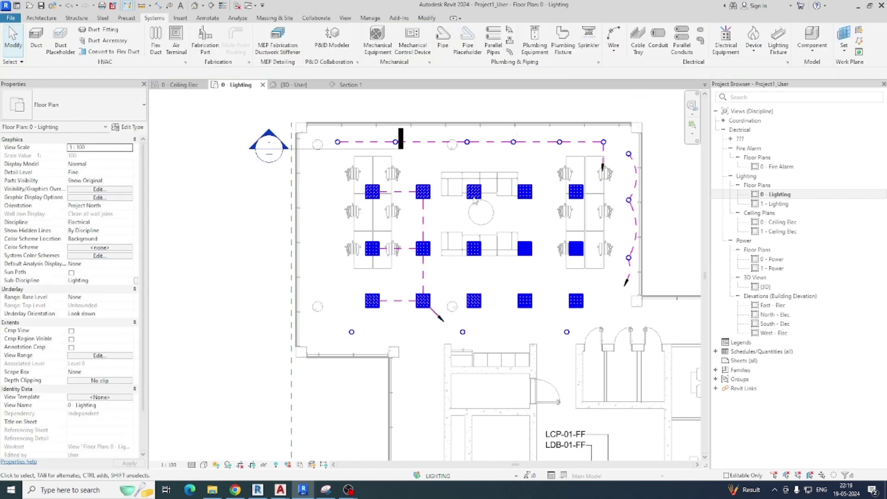
Step: Create a power circuit from the six square light fixtures in the third and fourth columns and convert it to arc wiring
scroll(439, 234, up, 2)
middle_drag(439, 233, 382, 214)
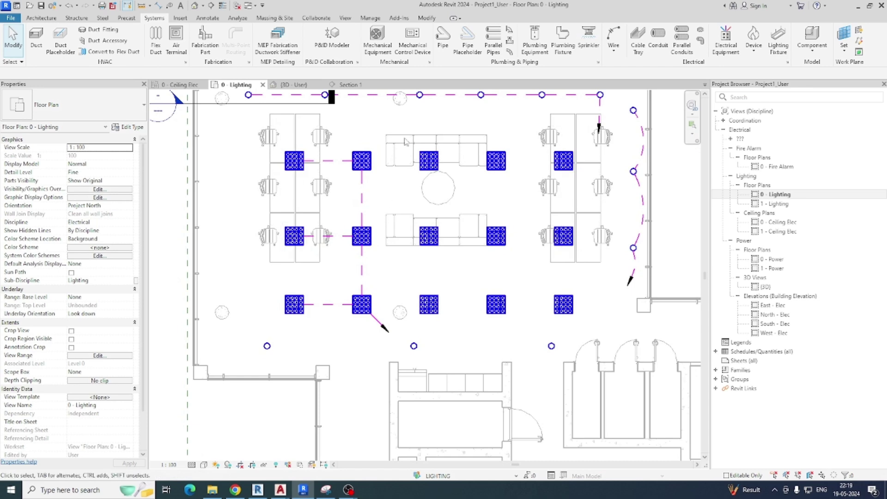
drag(406, 124, 511, 326)
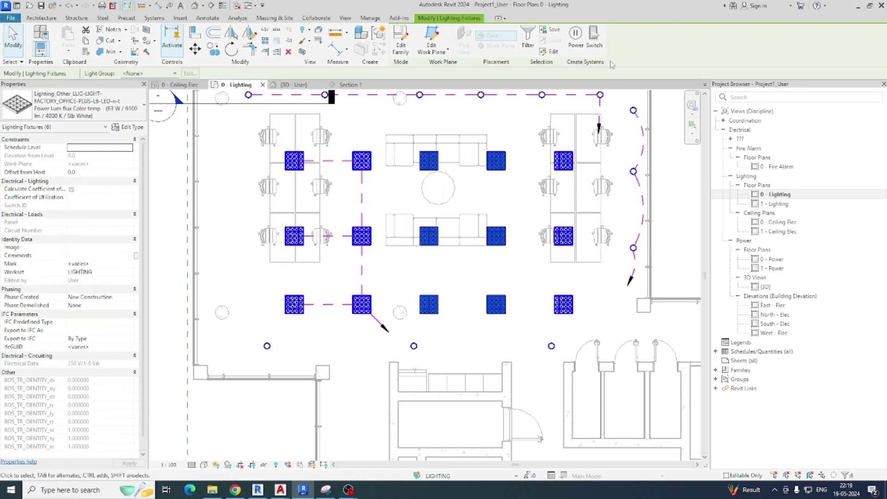
click(578, 43)
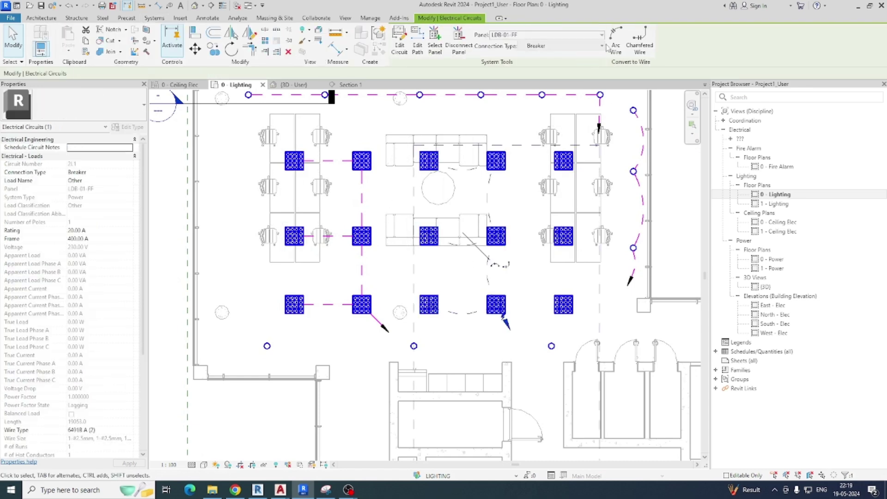
click(613, 37)
click(532, 201)
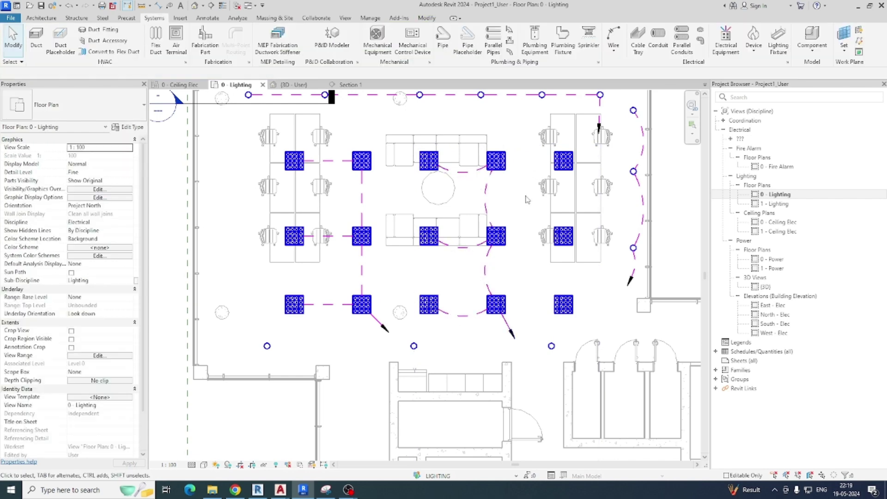
Step: Create a power circuit from the three square light fixtures in the fifth column and convert it to arc wiring
middle_drag(532, 201, 455, 183)
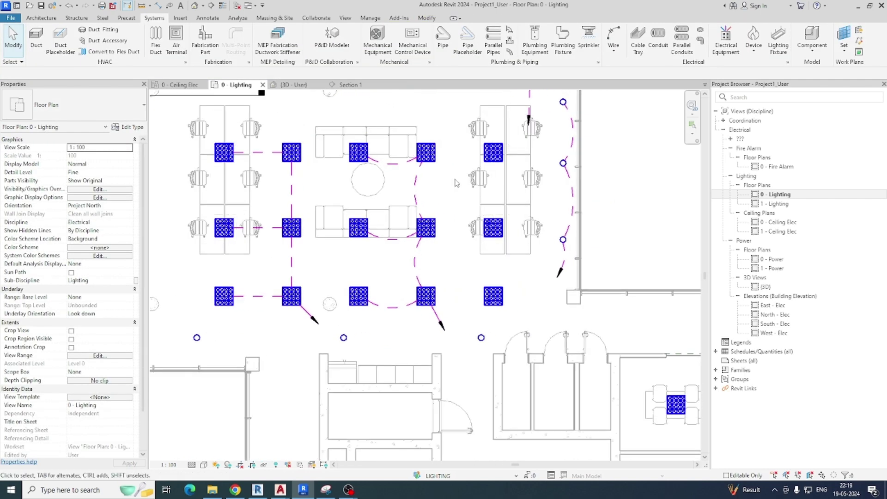
drag(461, 135, 513, 324)
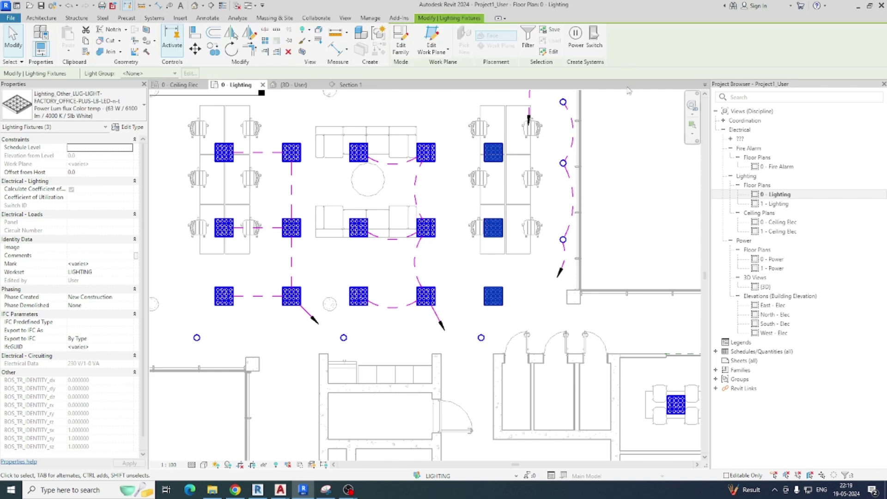
click(576, 37)
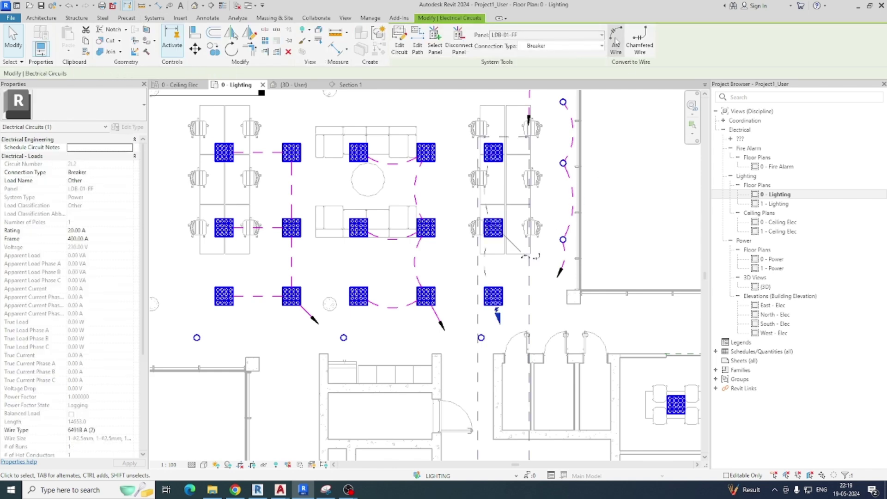
click(615, 37)
click(608, 244)
Step: Create a power circuit from the four square fixtures below the core and the small lights in the lower seating area, and convert it to arc wiring
scroll(568, 240, down, 3)
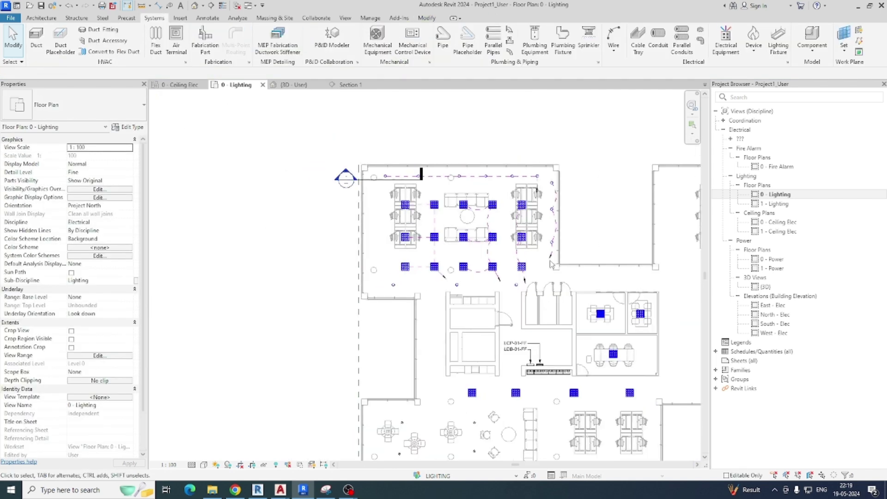
middle_drag(566, 273, 487, 173)
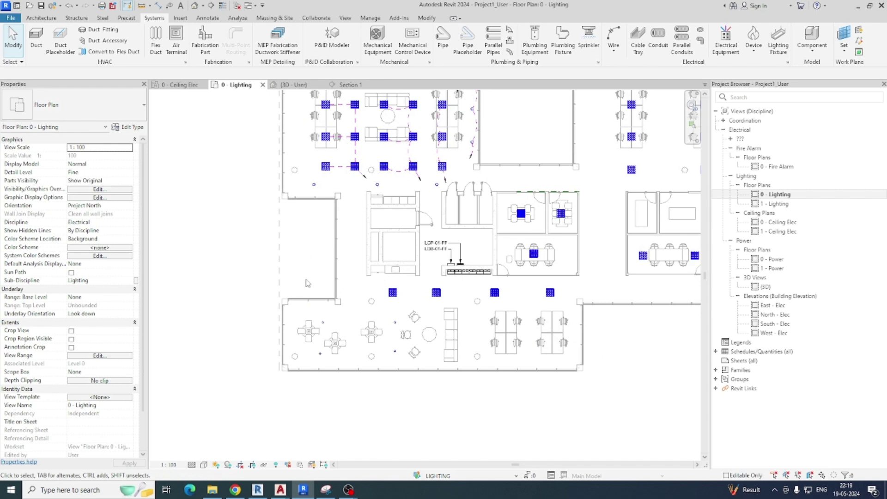
drag(305, 280, 592, 389)
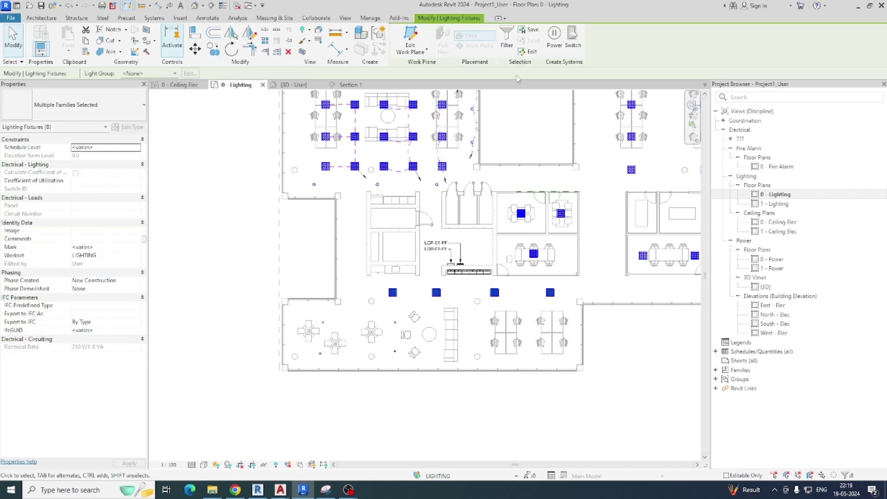
click(554, 41)
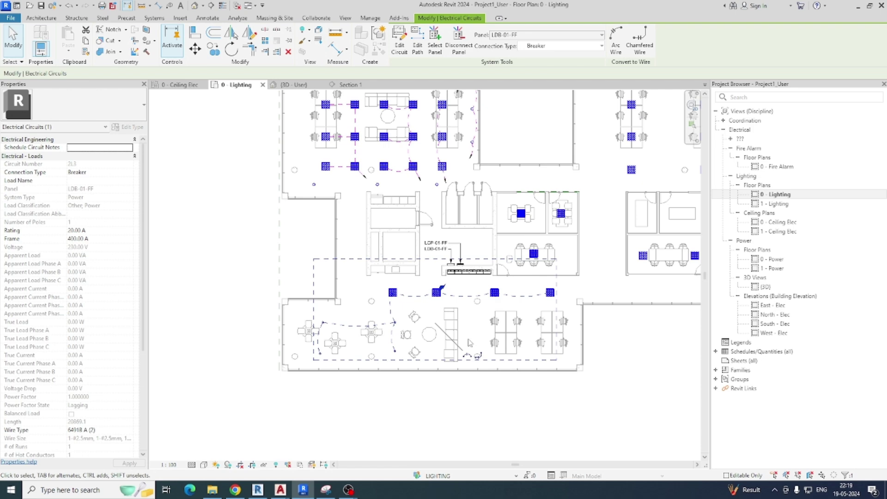
click(470, 357)
scroll(462, 284, up, 5)
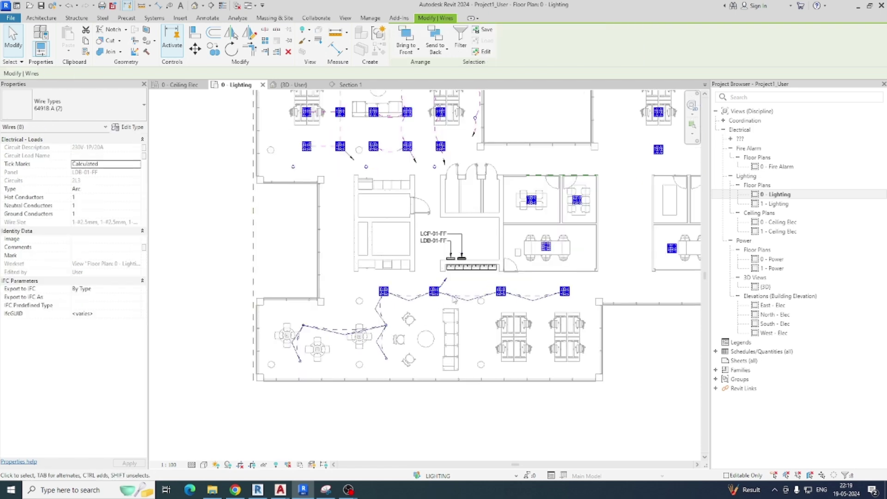
click(488, 291)
scroll(488, 291, down, 4)
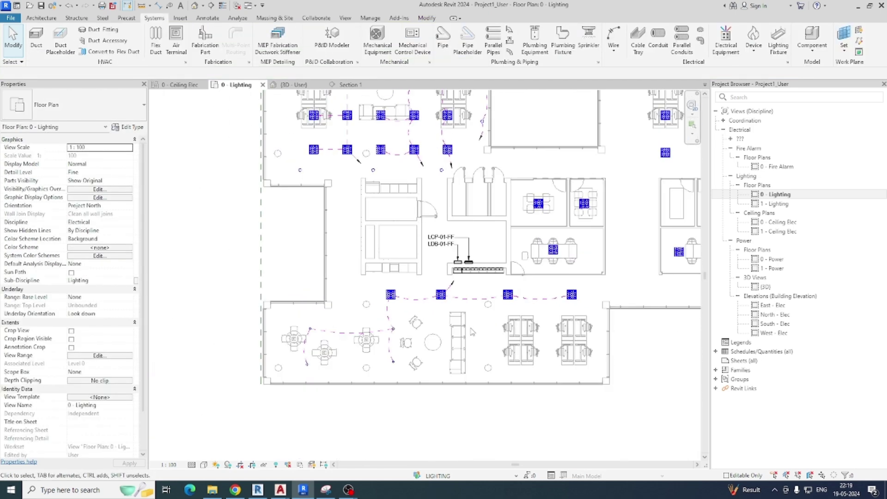
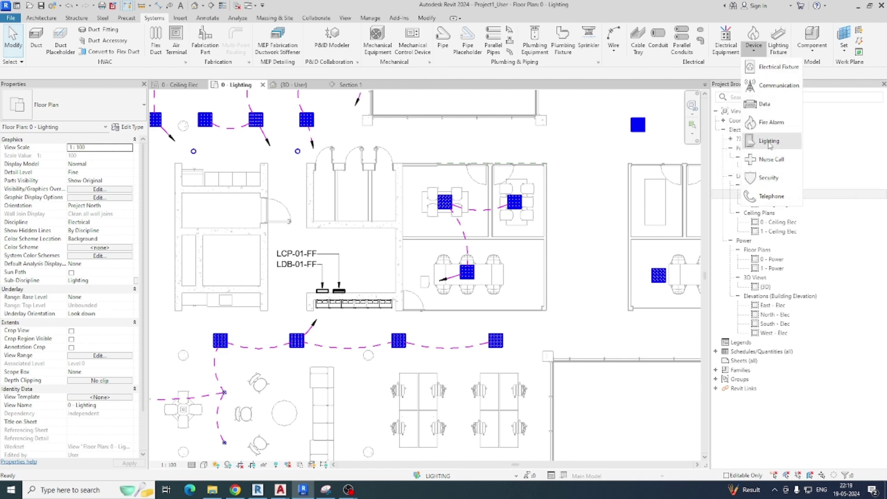
Step: Start loading a family and browse to the Family_1 folder inside UDEMY on DRIVE (G:)
scroll(460, 165, up, 5)
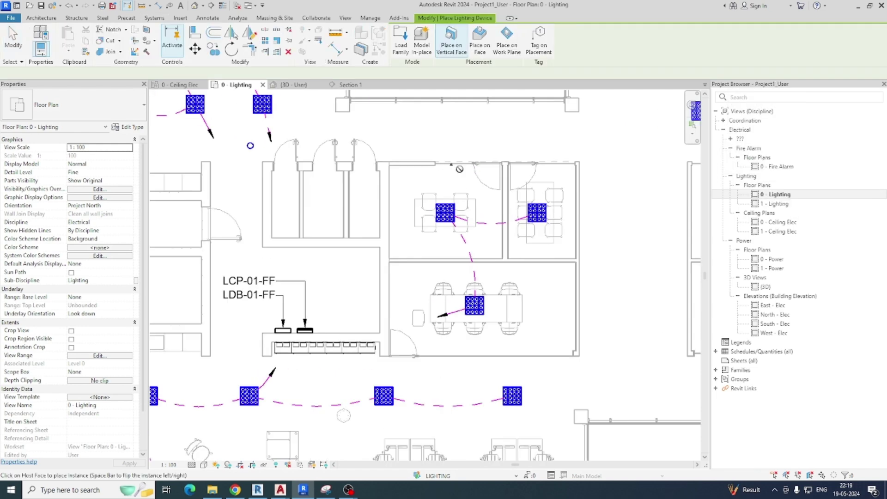
key(Escape)
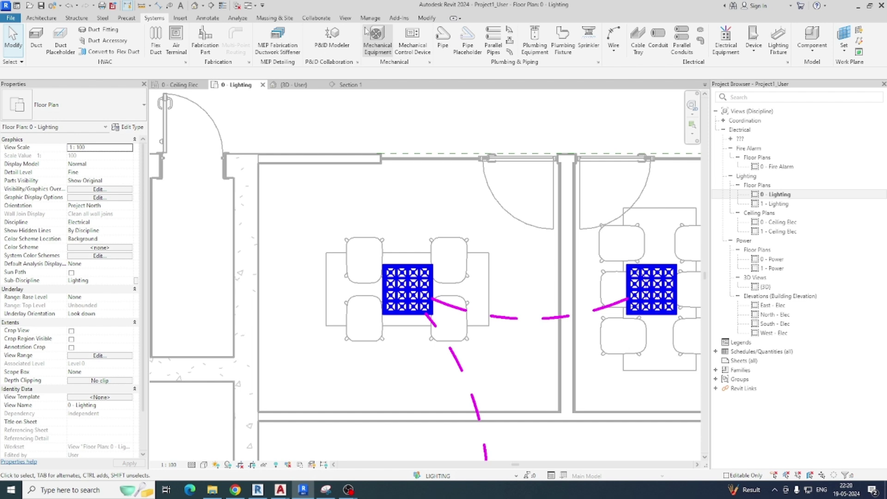
click(180, 18)
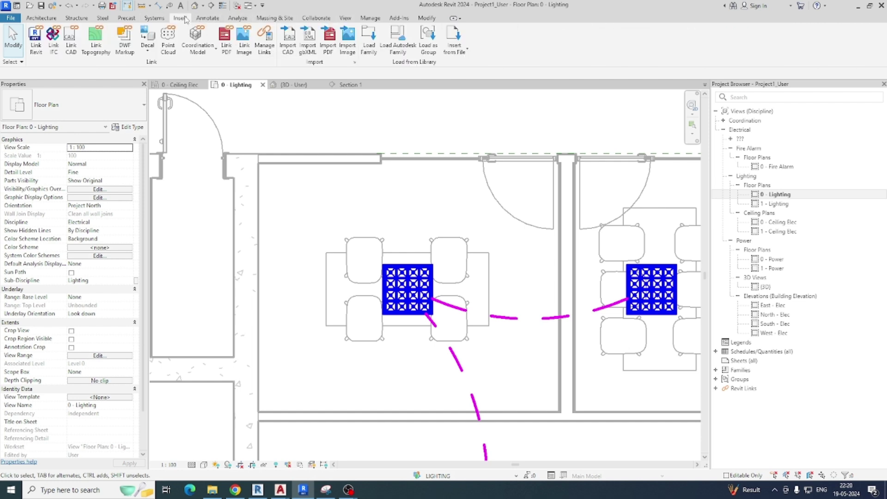
click(369, 46)
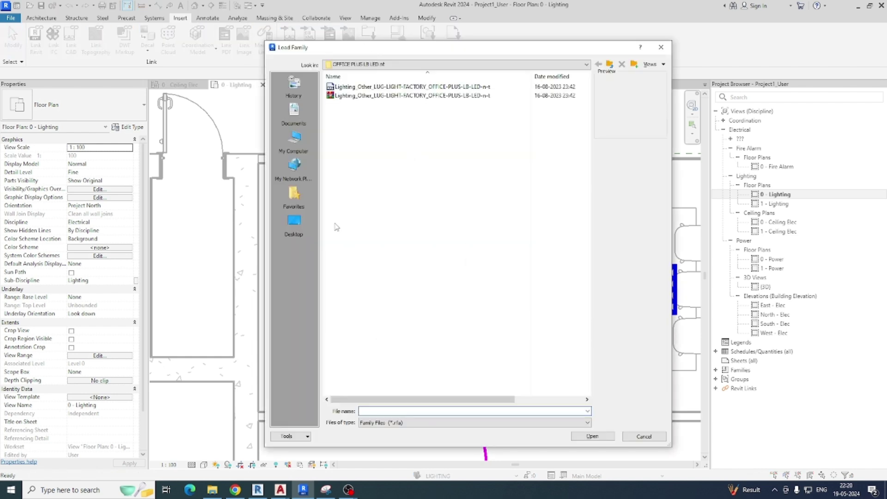
click(294, 138)
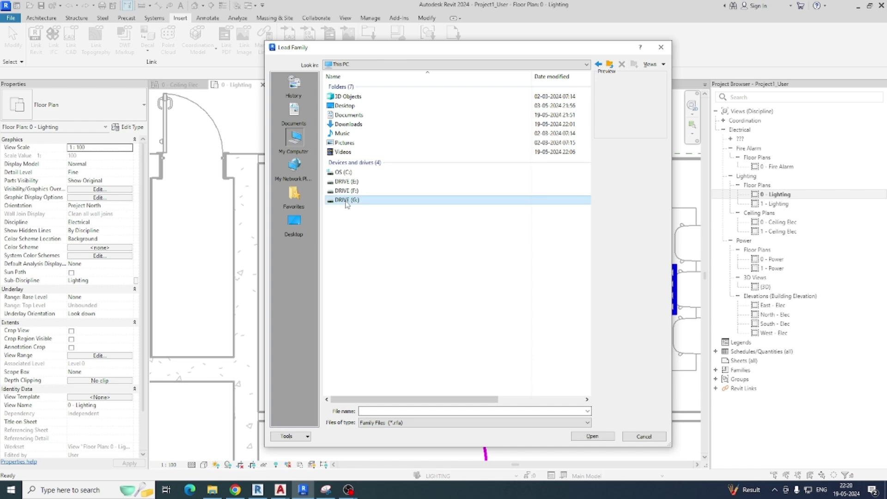
double_click(347, 203)
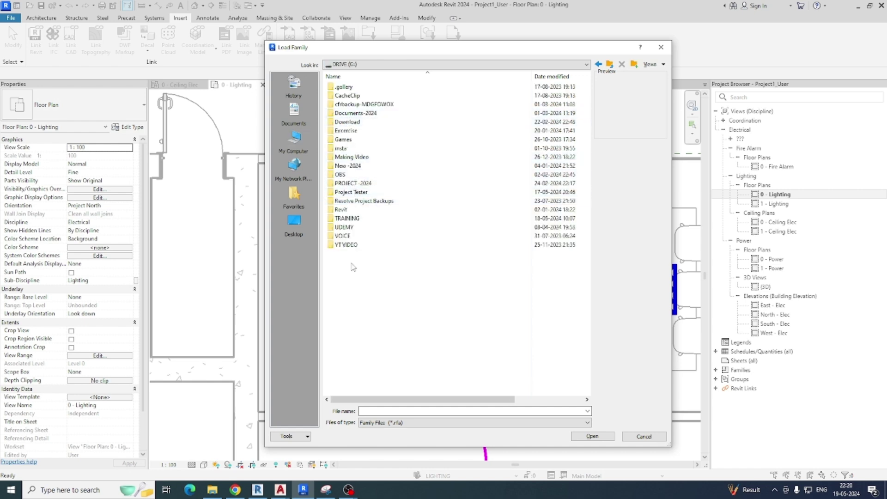
double_click(346, 227)
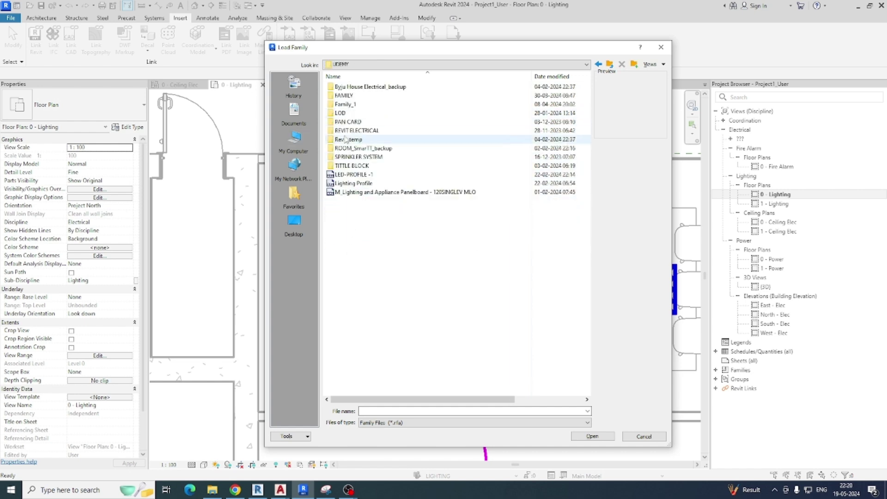
double_click(342, 105)
Step: Load the families SIE-ELE-LSW-1 GANG ONE WAY SWITCH_16, SIE-ELE-LSW-2WAY 1,2,3,4 GANG_RECESSED and SINGLE-board - 277 MLO from Family_1
click(367, 96)
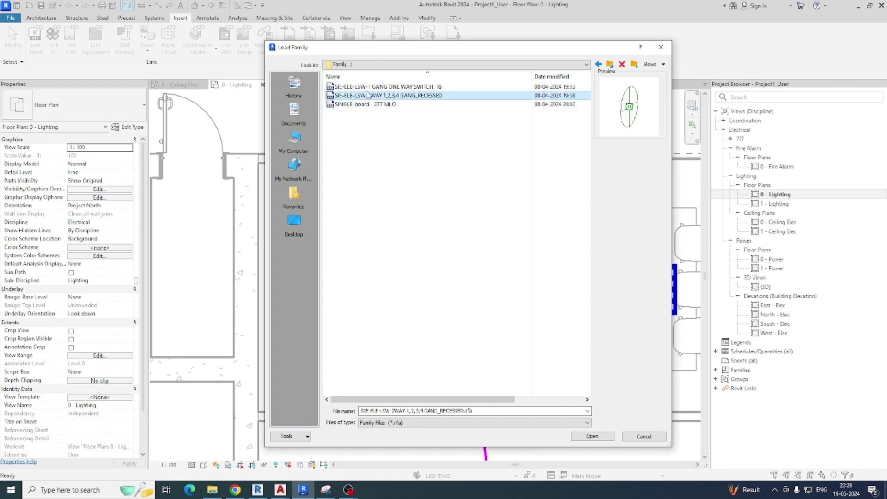
click(368, 87)
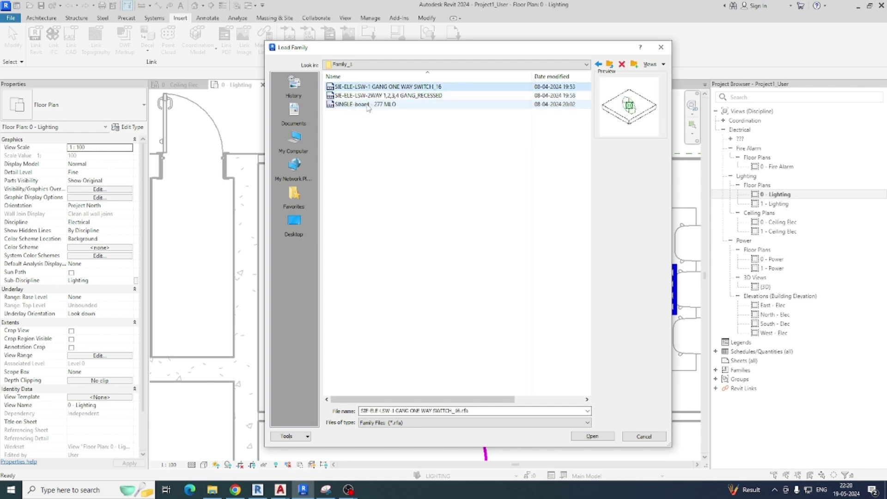
click(369, 105)
click(369, 87)
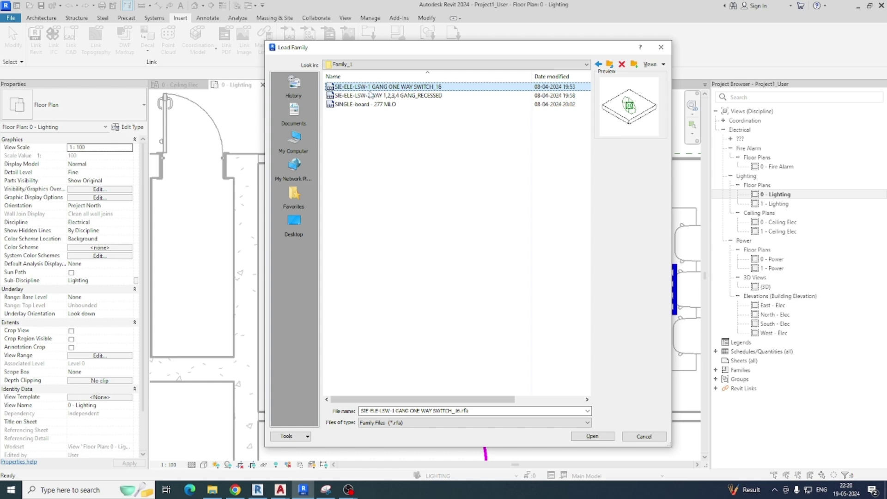
ctrl+click(370, 96)
ctrl+click(373, 104)
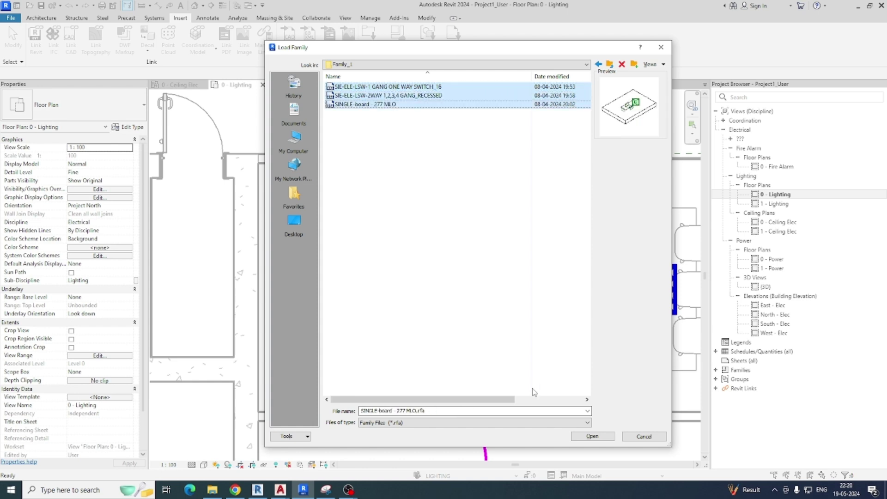
click(590, 437)
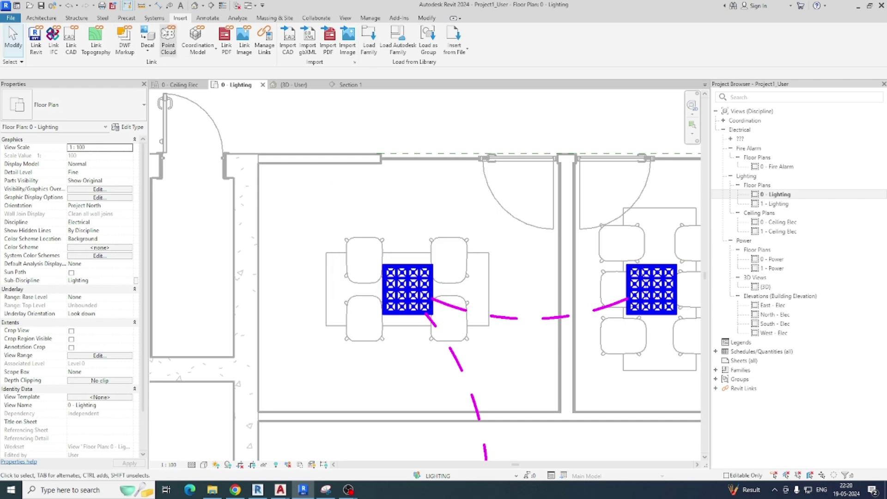
Step: Place a RECESSED,1G two-way switch lighting device at the upper end of the pantry's left-hand wall
click(156, 19)
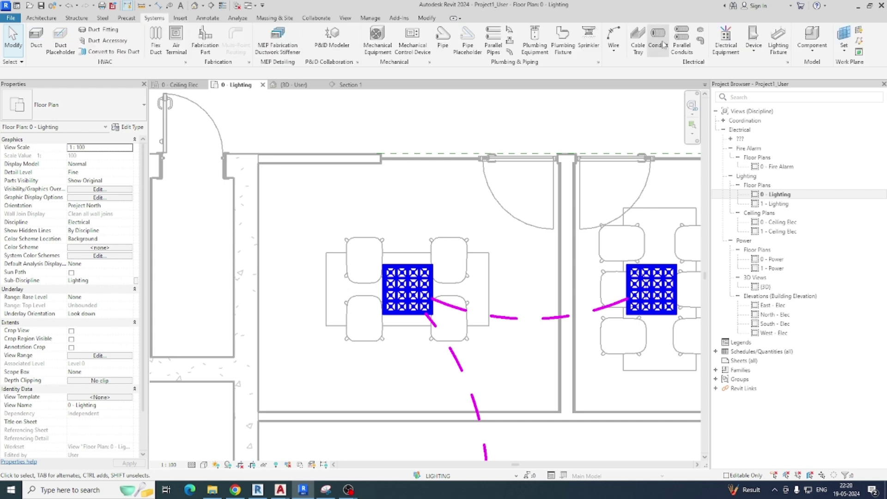
click(754, 38)
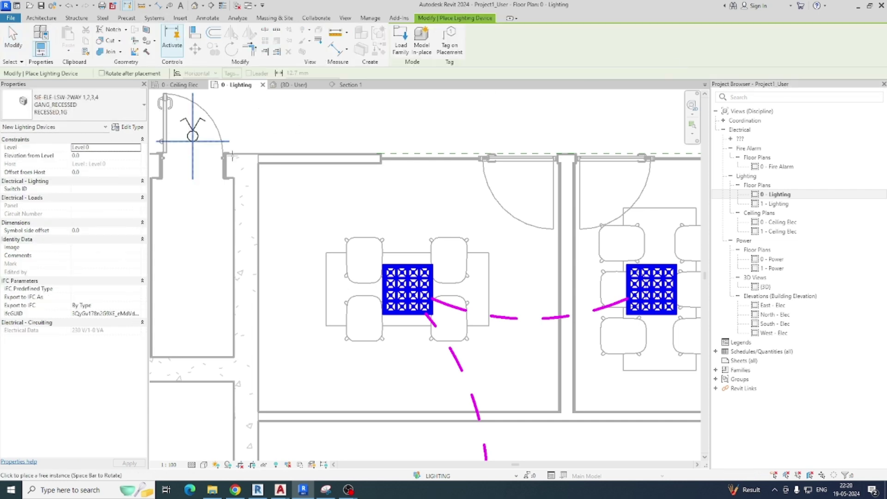
scroll(372, 219, down, 7)
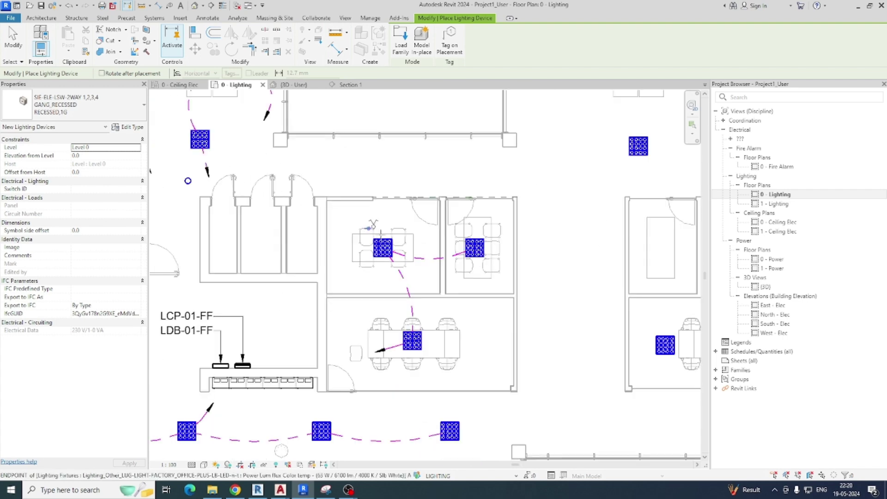
middle_drag(318, 232, 470, 251)
scroll(351, 226, up, 6)
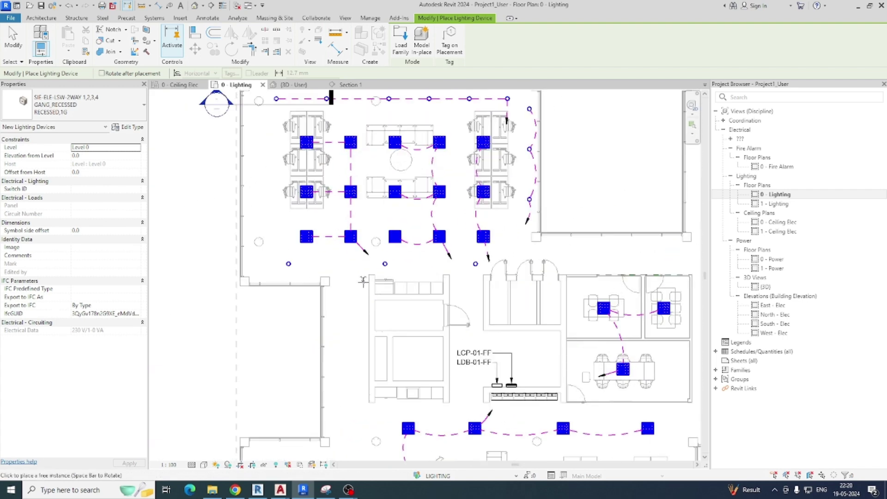
scroll(375, 269, down, 5)
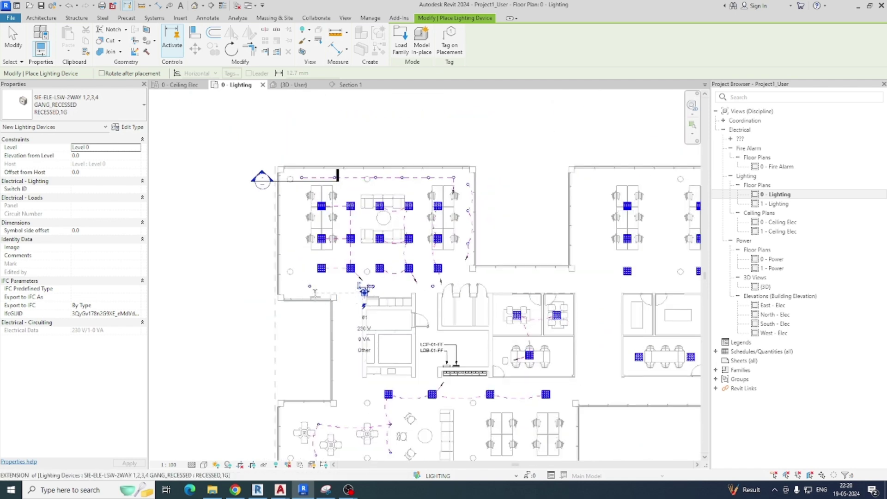
scroll(355, 292, up, 3)
Step: Place a 1 GANG ONE WAY SWITCH_16 on the upper end face of the pantry's right-hand wall at 1200 elevation
middle_drag(423, 280, 353, 234)
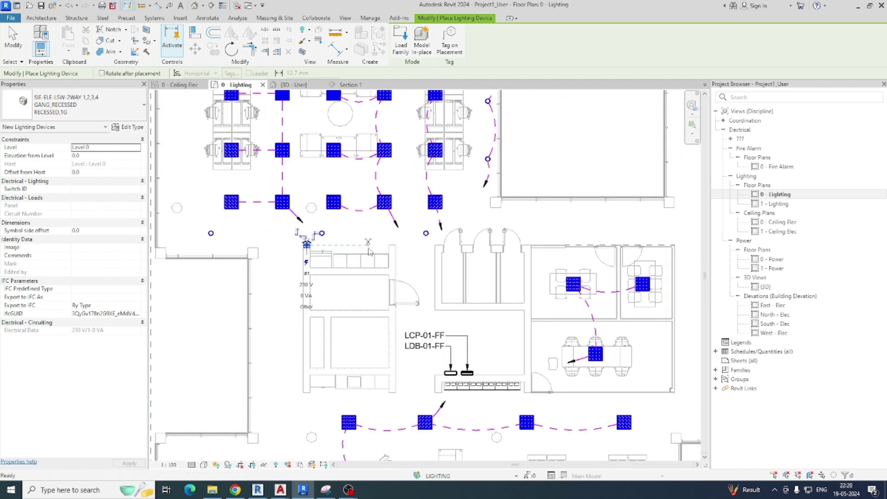
click(93, 104)
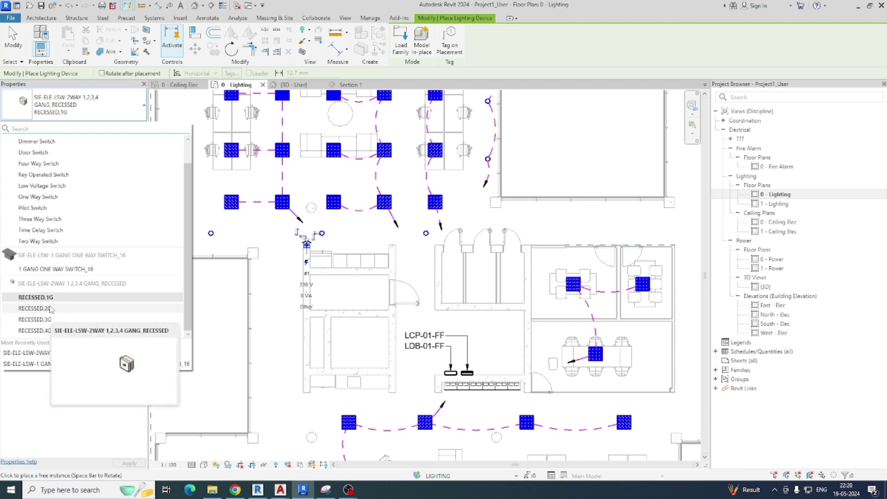
click(62, 270)
scroll(394, 246, up, 5)
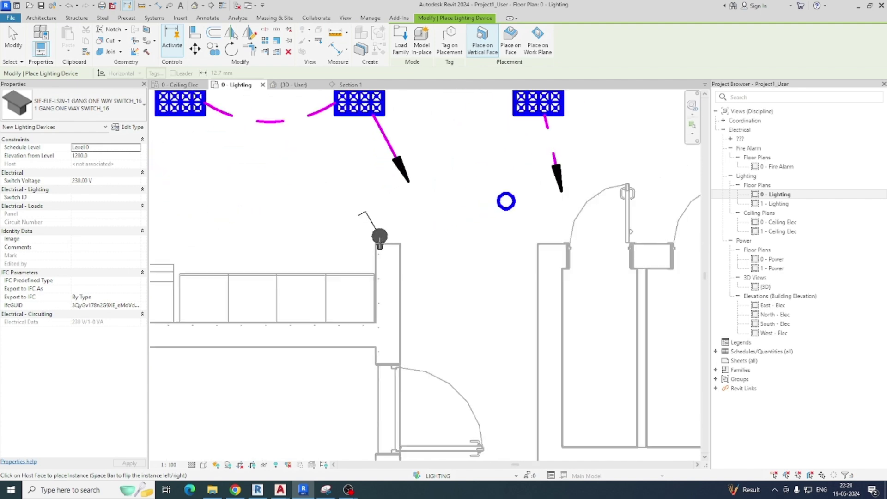
scroll(380, 238, up, 2)
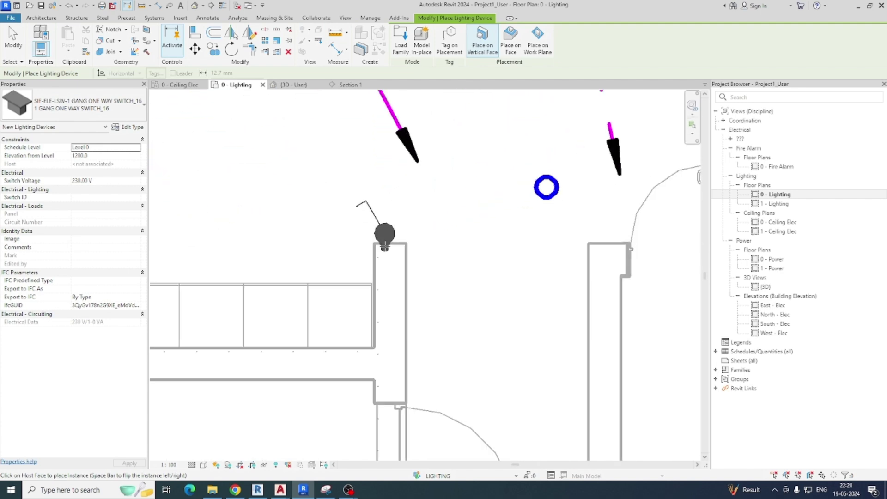
click(386, 242)
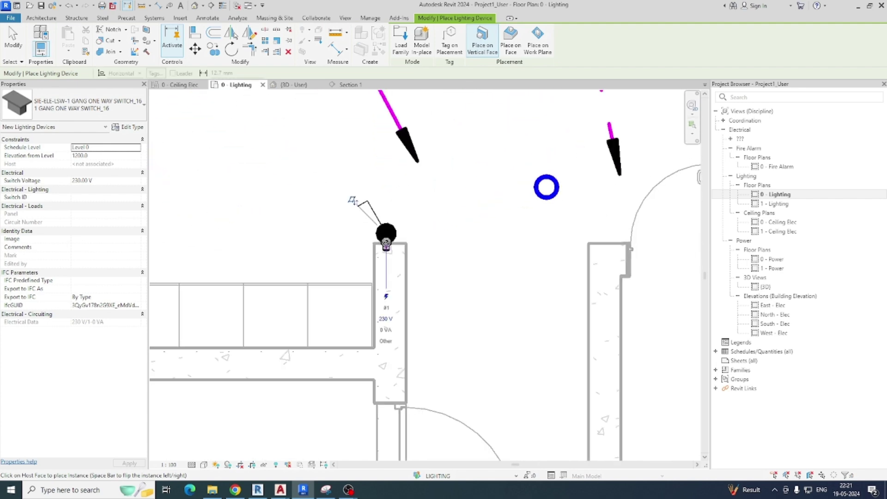
key(Escape)
key(Escape)
scroll(386, 242, down, 5)
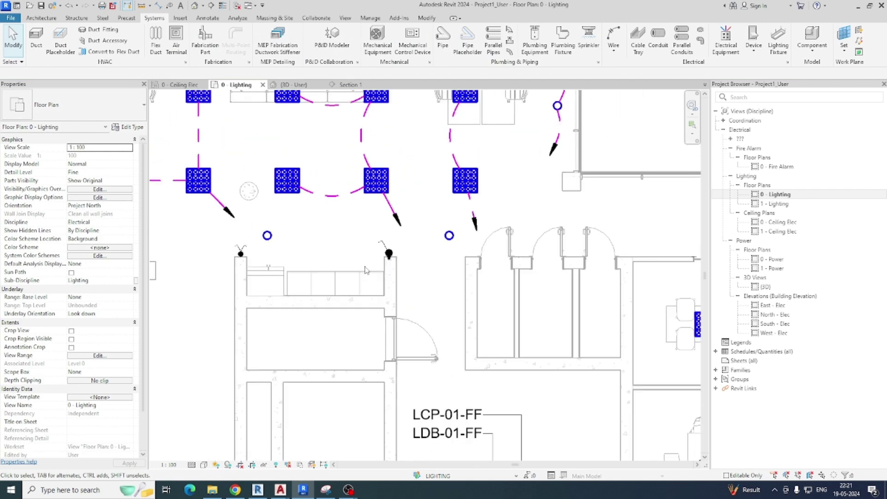
Step: Place a 1 GANG ONE WAY SWITCH_16 at 1200 elevation on the inner upper wall of the four-seat meeting room, beside its glazing
middle_drag(365, 270, 368, 297)
scroll(368, 295, down, 5)
scroll(583, 306, up, 4)
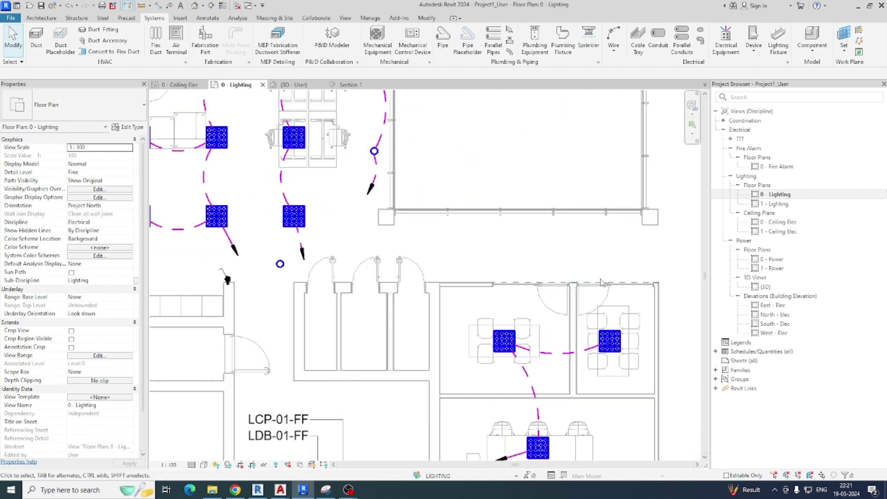
click(754, 37)
scroll(490, 289, up, 3)
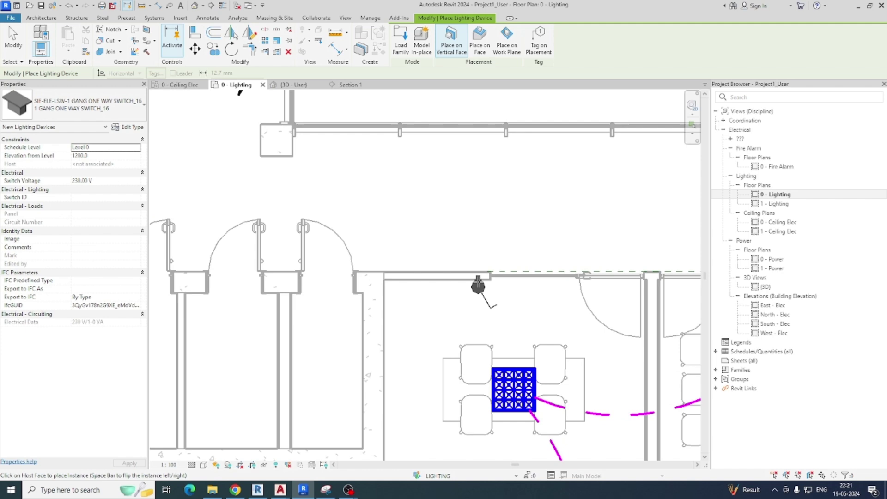
key(Escape)
key(Escape)
scroll(451, 290, down, 3)
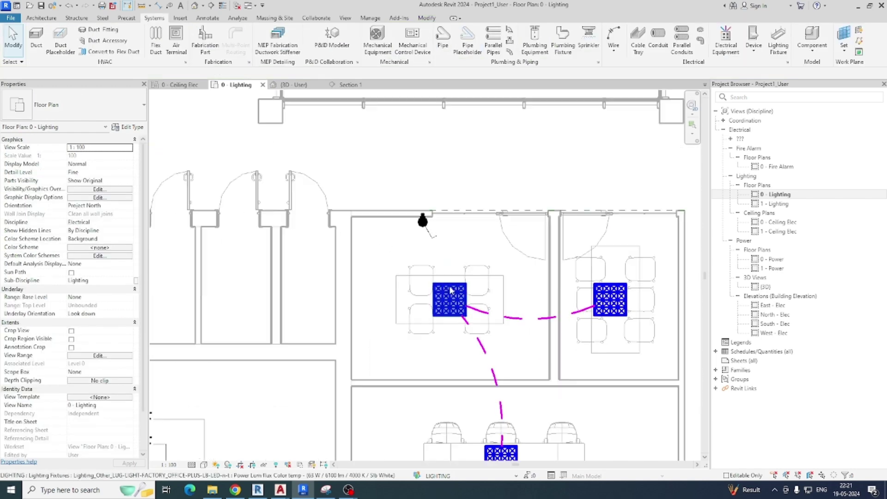
Step: Create a switch system for the four-seat meeting room's light fixture and assign that room's one-way switch to it
click(452, 290)
click(539, 39)
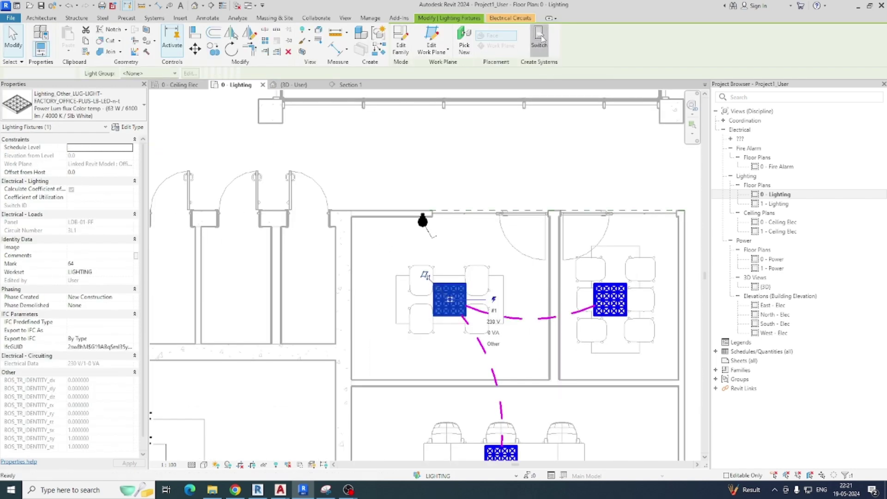
click(437, 42)
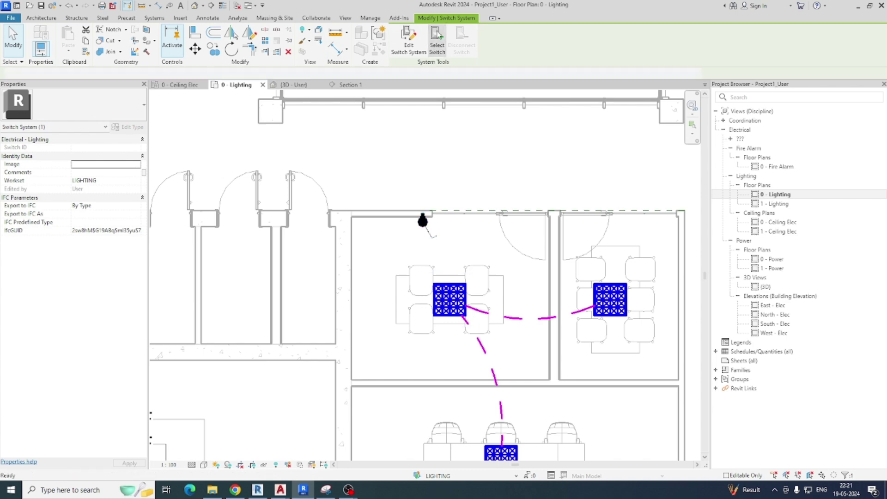
click(422, 221)
scroll(439, 255, up, 5)
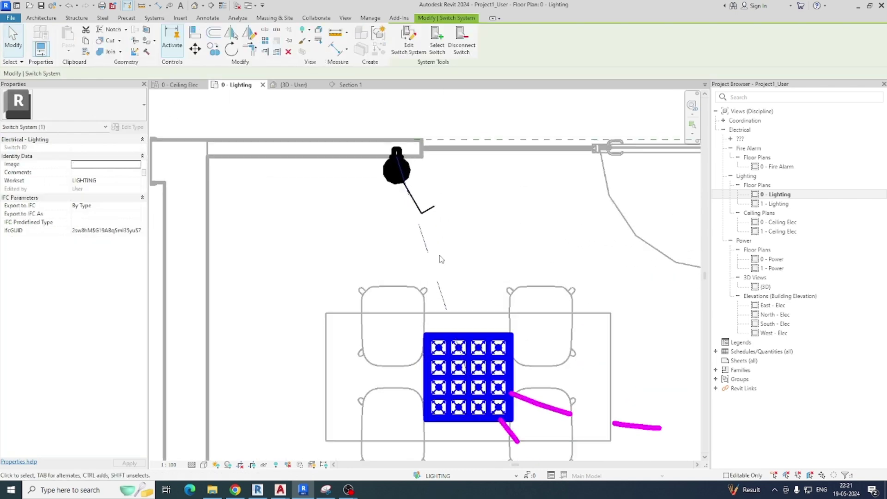
key(Escape)
scroll(460, 254, down, 6)
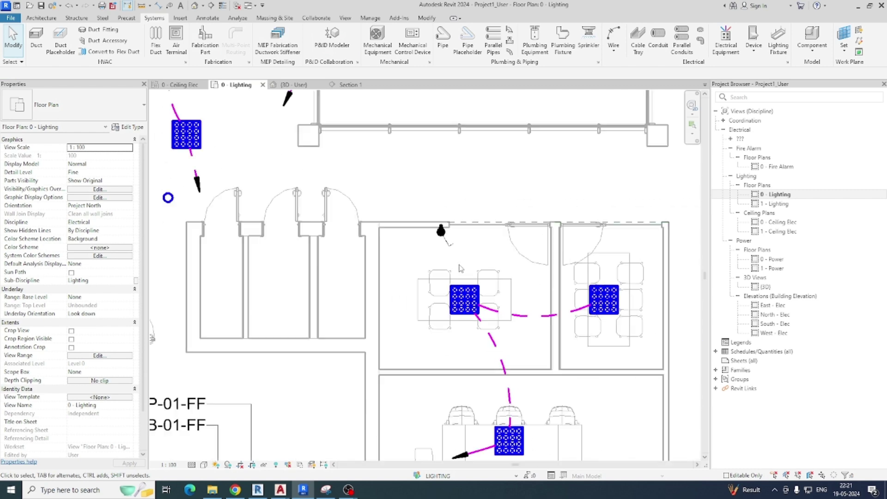
Step: Create a switch system for the open office's 15 square fixtures, excluding wires, and assign the RECESSED,1G switch on the pantry's left-hand wall
middle_drag(393, 224, 481, 334)
scroll(464, 318, down, 1)
scroll(316, 205, up, 1)
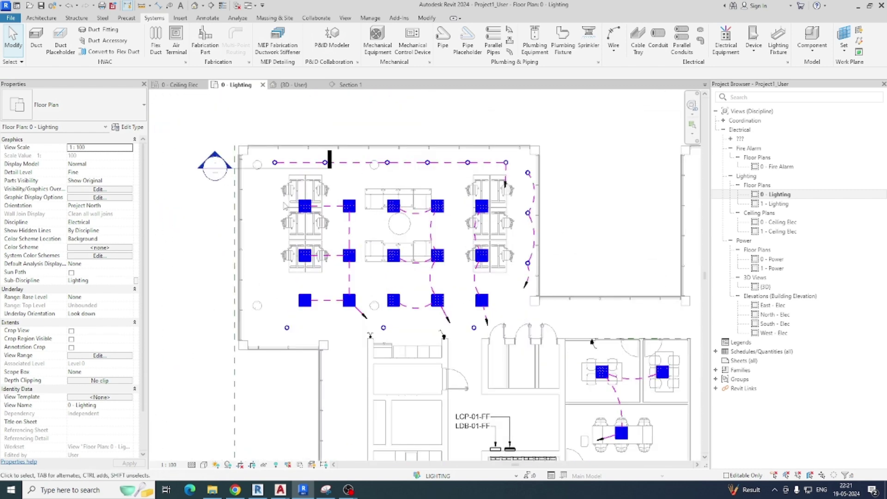
drag(271, 192, 498, 315)
click(400, 37)
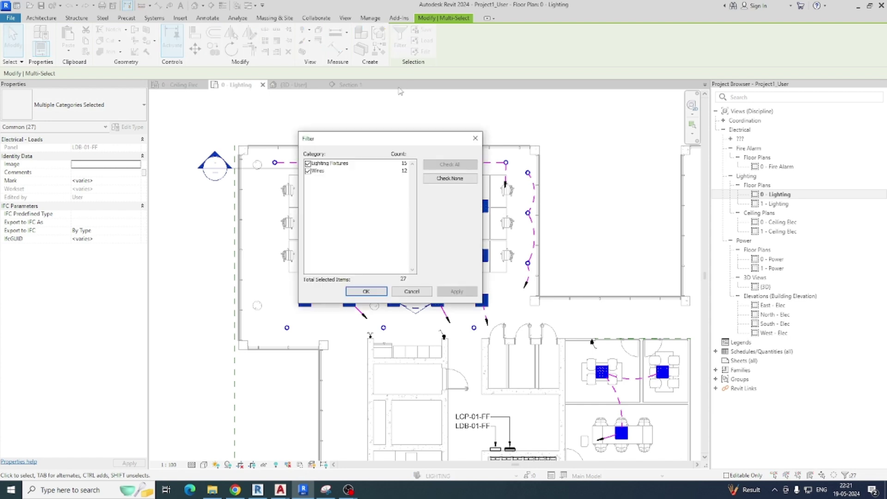
click(308, 171)
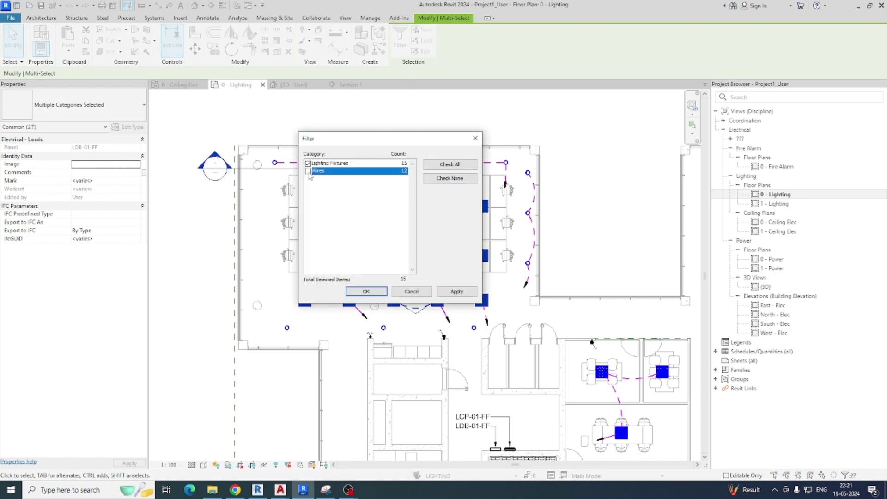
click(367, 292)
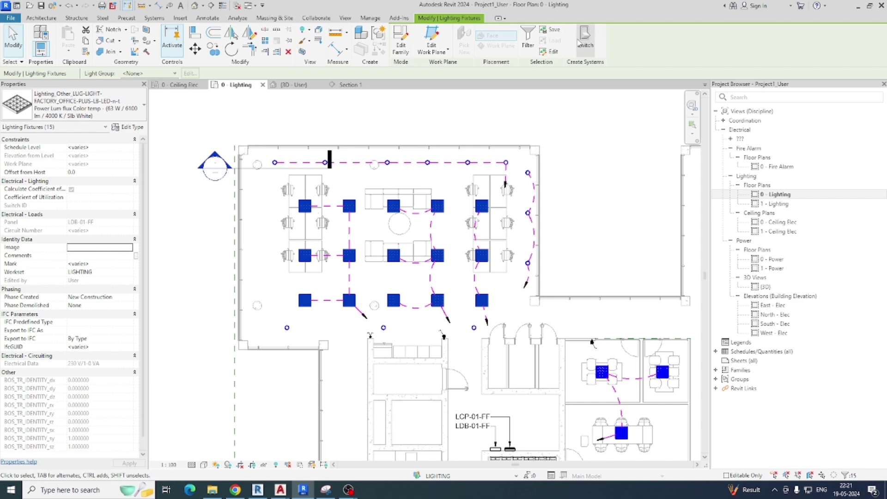
click(585, 39)
scroll(371, 343, up, 2)
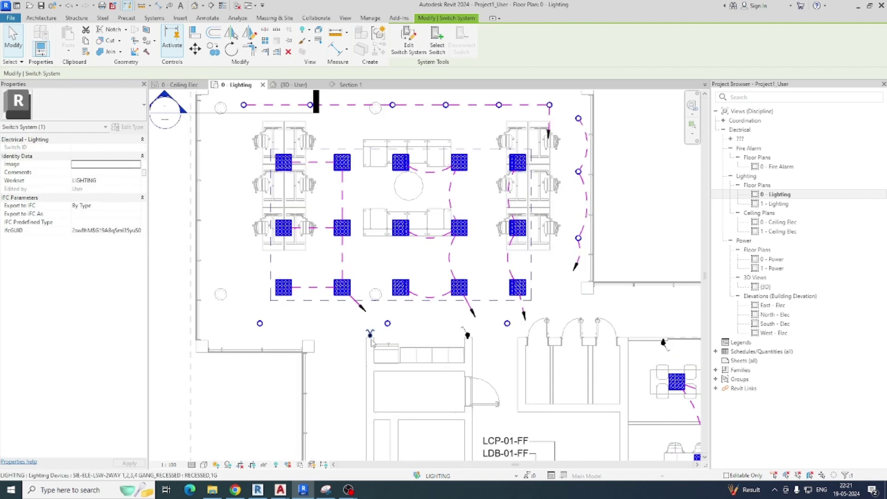
click(437, 42)
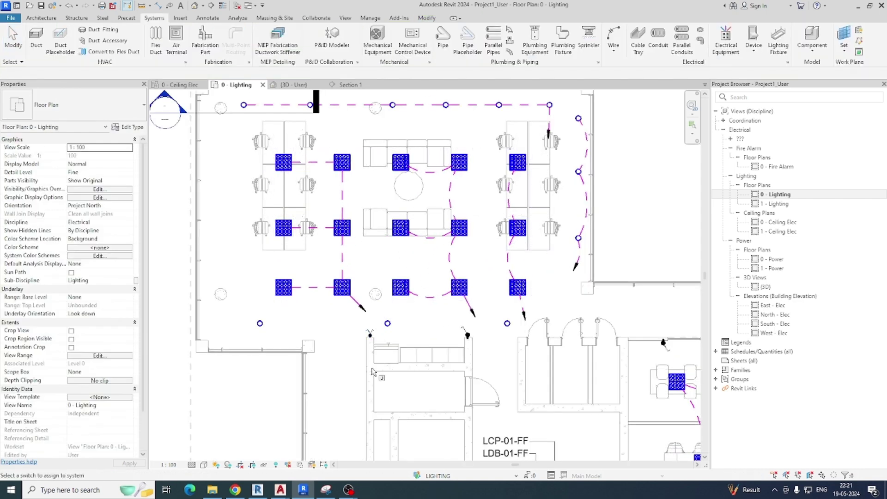
click(371, 334)
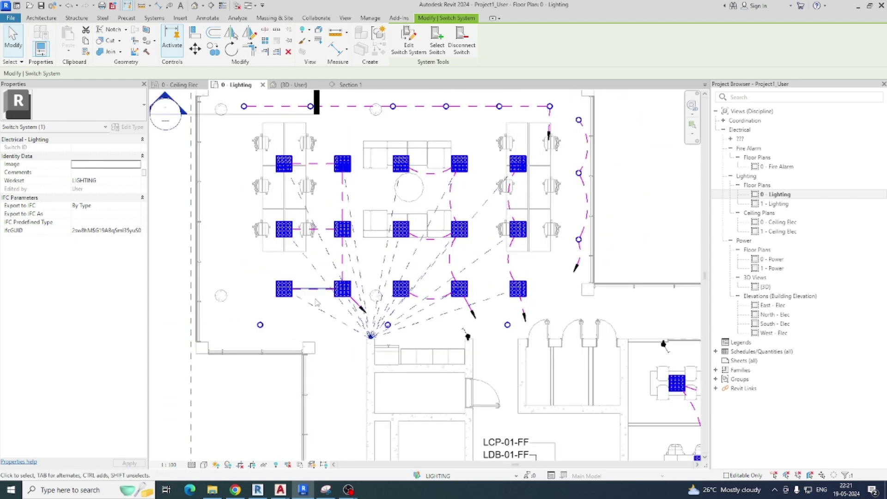
click(325, 365)
Step: Circuit the nine fixtures in the left three columns of the right-hand open office to LDB-01-FF using arc wires
middle_drag(325, 370, 308, 271)
scroll(308, 272, down, 2)
middle_drag(314, 302, 257, 230)
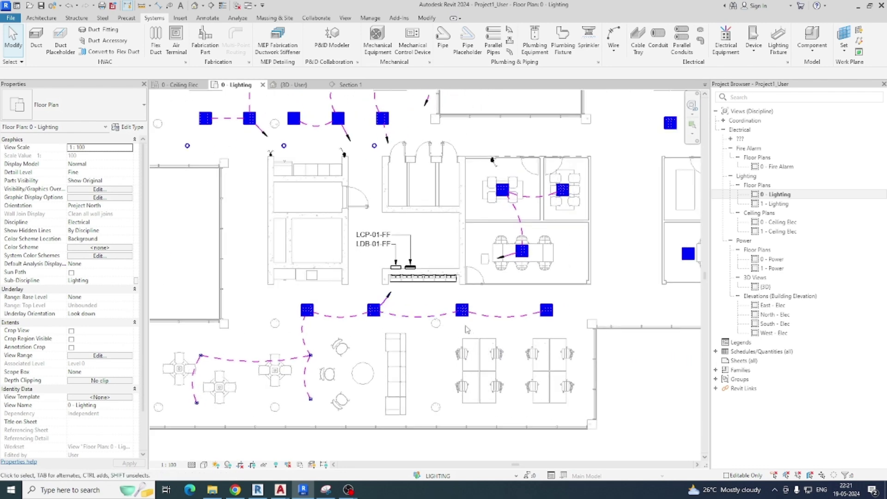
scroll(467, 329, up, 5)
scroll(491, 336, down, 5)
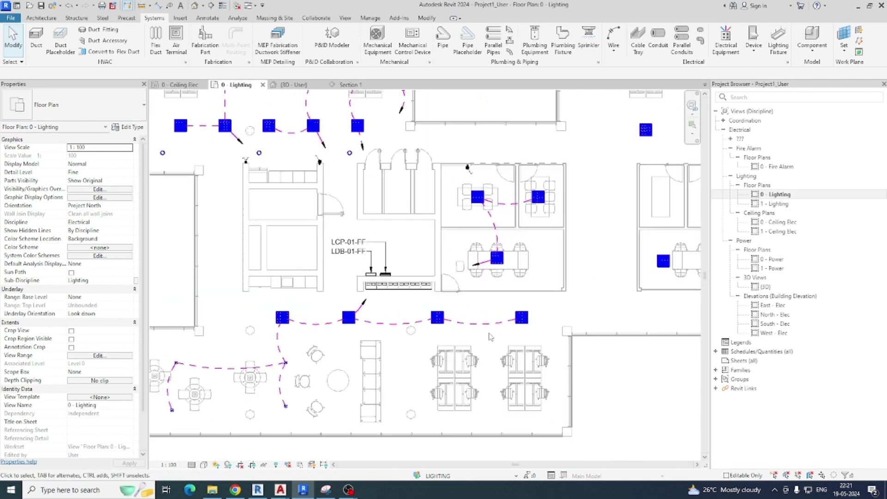
scroll(451, 337, down, 4)
middle_drag(536, 306, 346, 320)
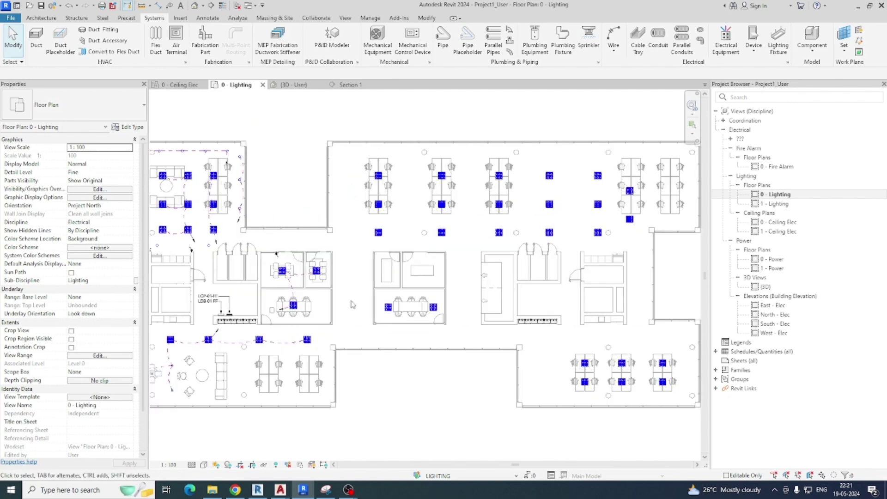
drag(361, 173, 521, 251)
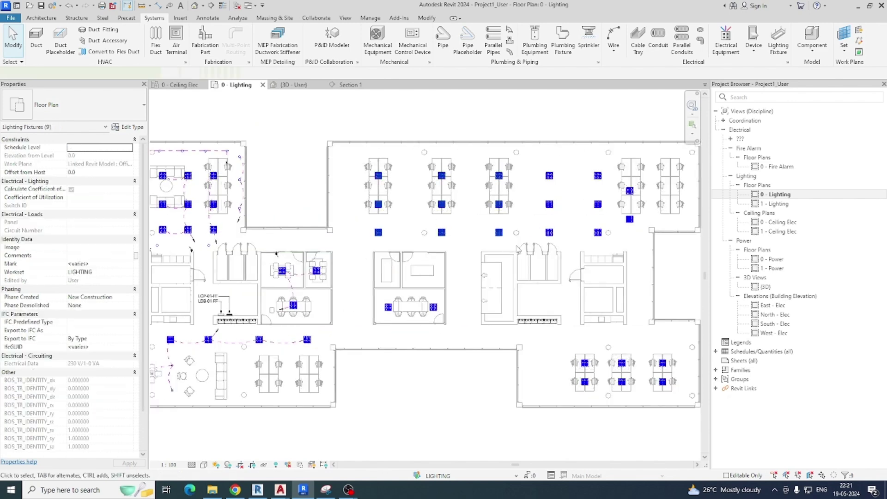
click(576, 47)
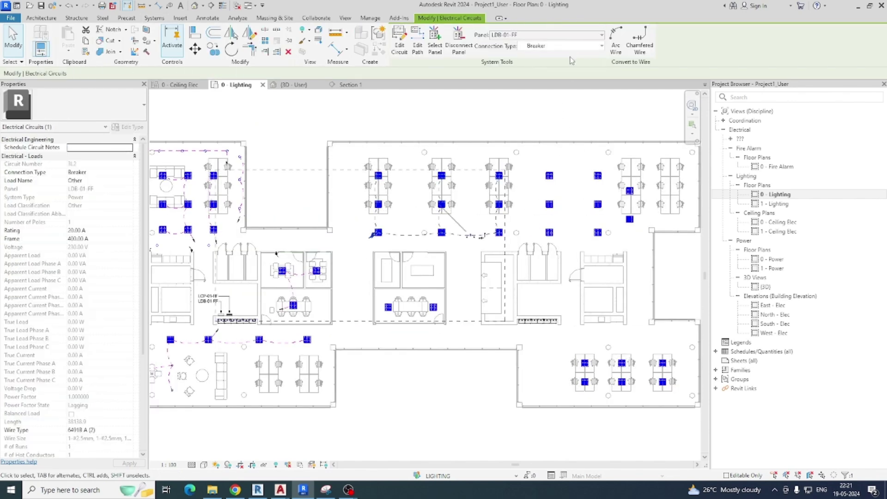
click(615, 39)
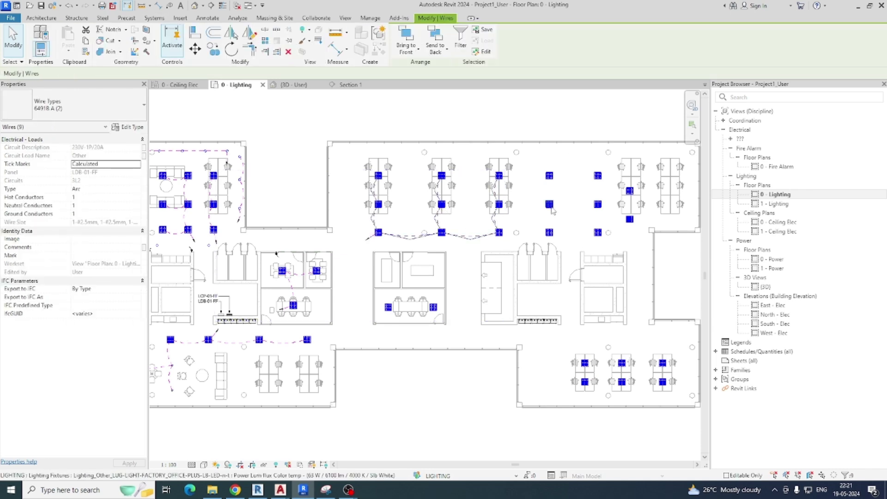
key(Escape)
Step: Circuit the remaining eight fixtures of the right-hand open office to LDB-01-FF using chamfered wires
middle_drag(548, 218, 469, 215)
scroll(462, 171, up, 2)
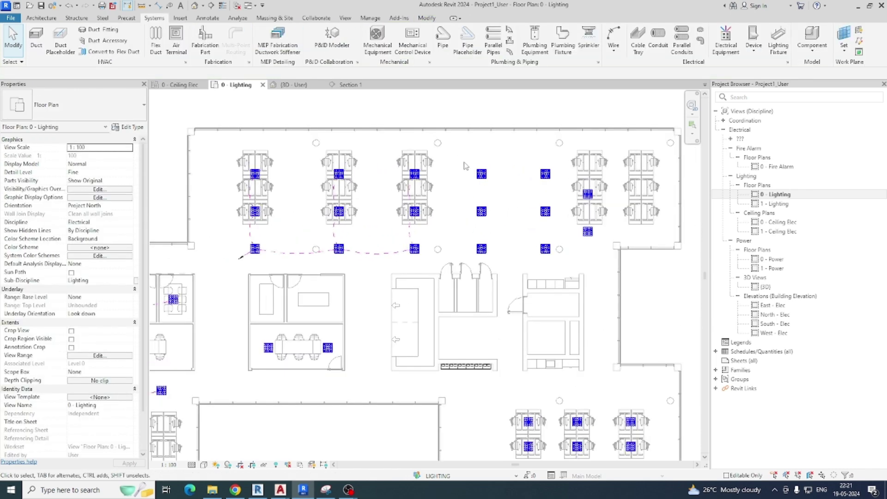
drag(466, 162, 574, 250)
drag(611, 274, 610, 272)
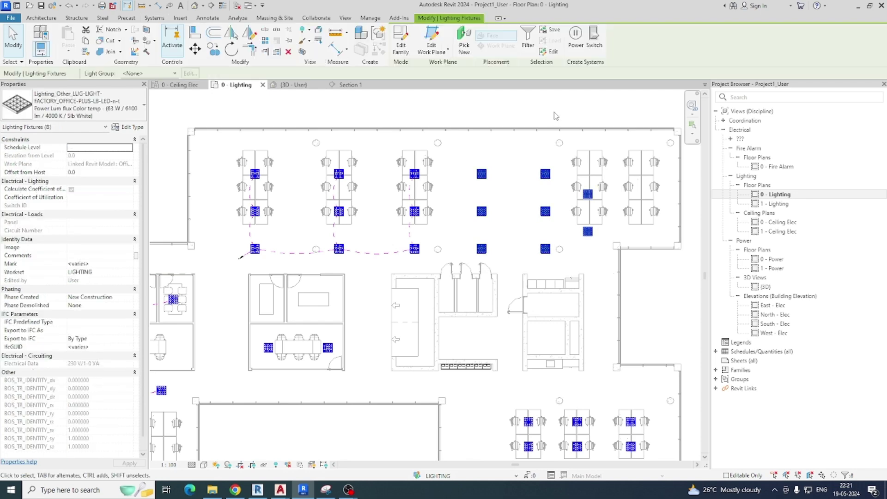
click(575, 38)
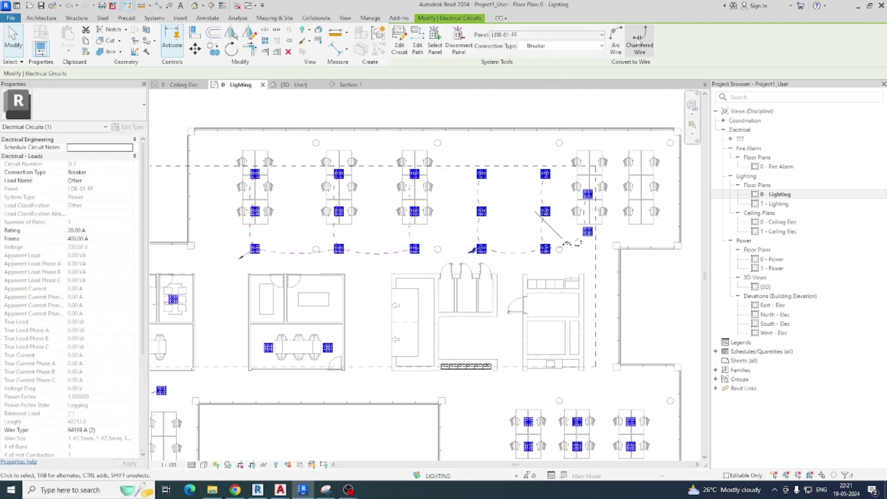
click(641, 42)
key(Escape)
key(Escape)
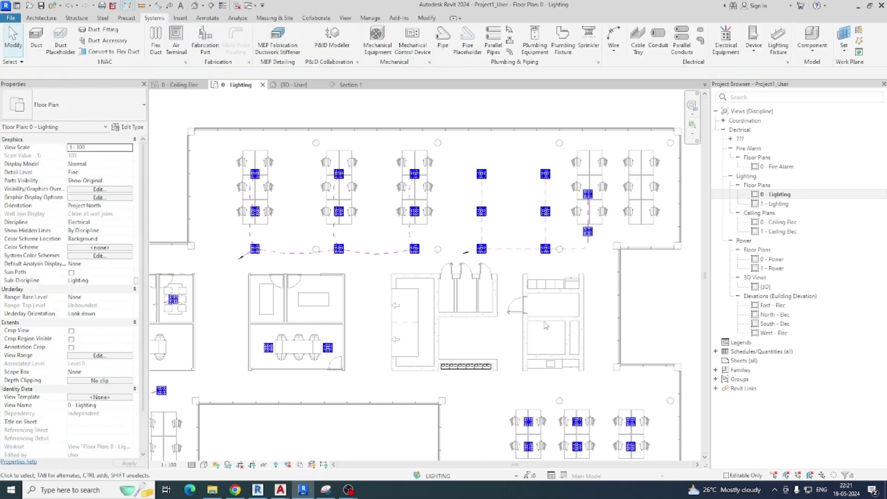
Step: Circuit the six fixtures above the lower-right workstations to LDB-01-FF using chamfered wires
middle_drag(496, 330, 501, 242)
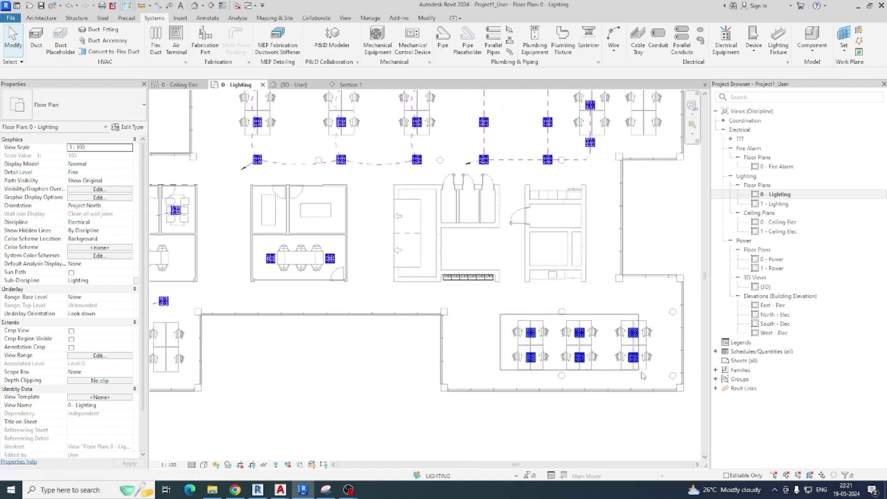
click(634, 358)
click(575, 38)
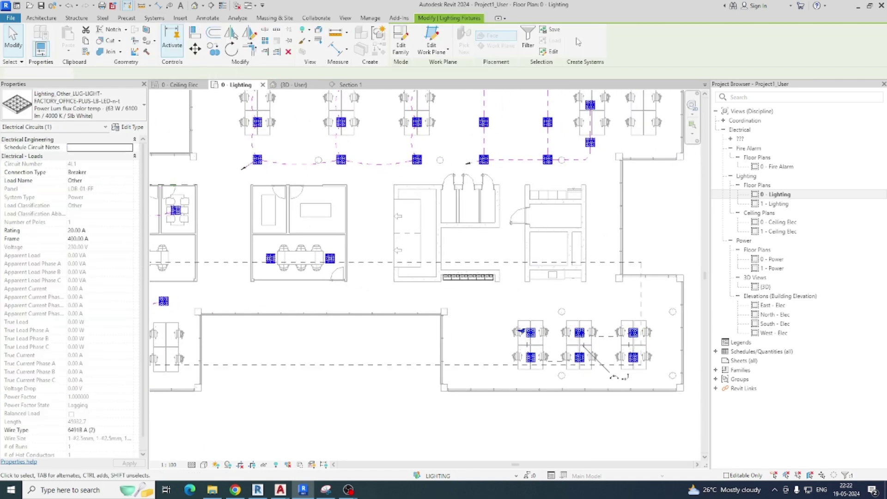
key(Escape)
key(Escape)
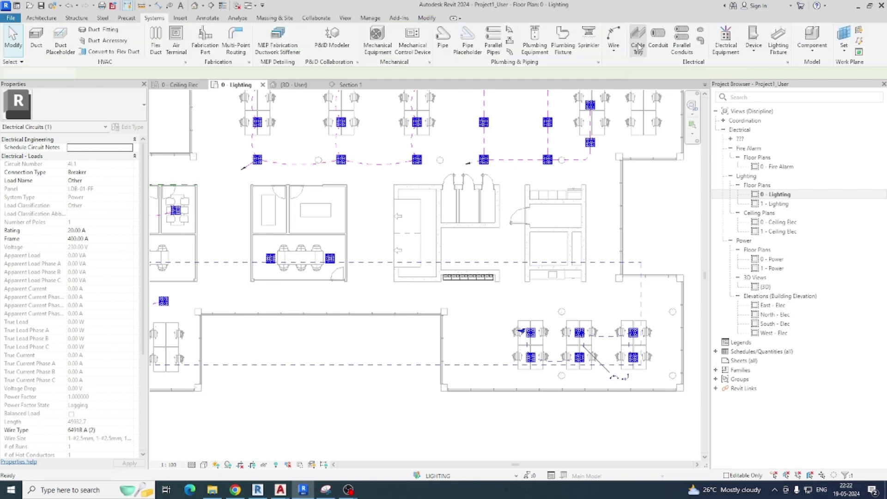
Step: Circuit the two fixtures in the central block's meeting room to LDB-01-FF using arc wires
scroll(485, 293, down, 3)
scroll(338, 263, up, 3)
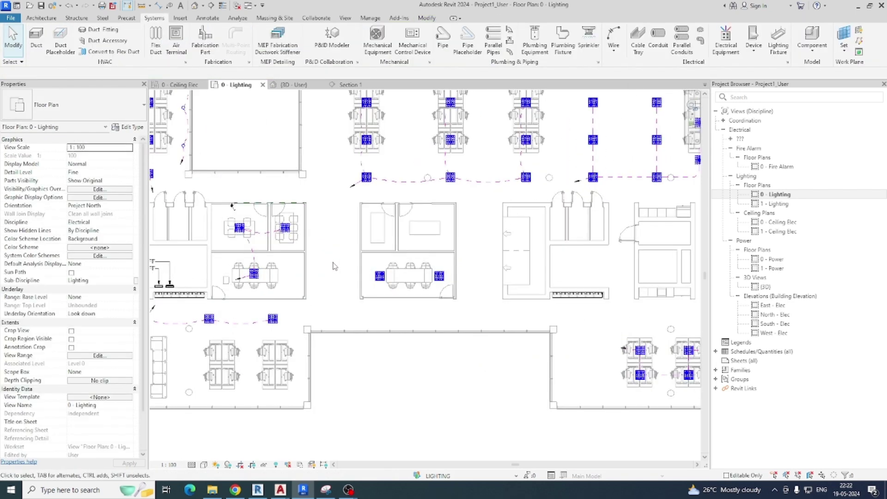
drag(333, 262, 462, 307)
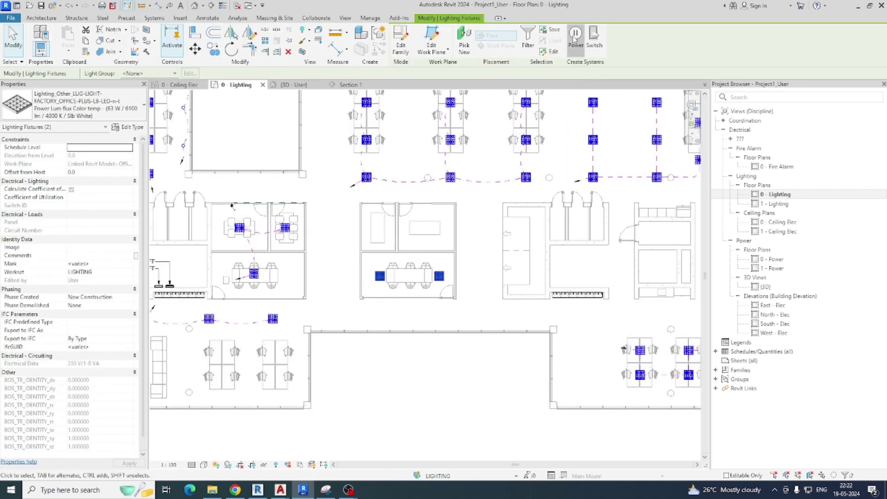
click(576, 39)
key(Escape)
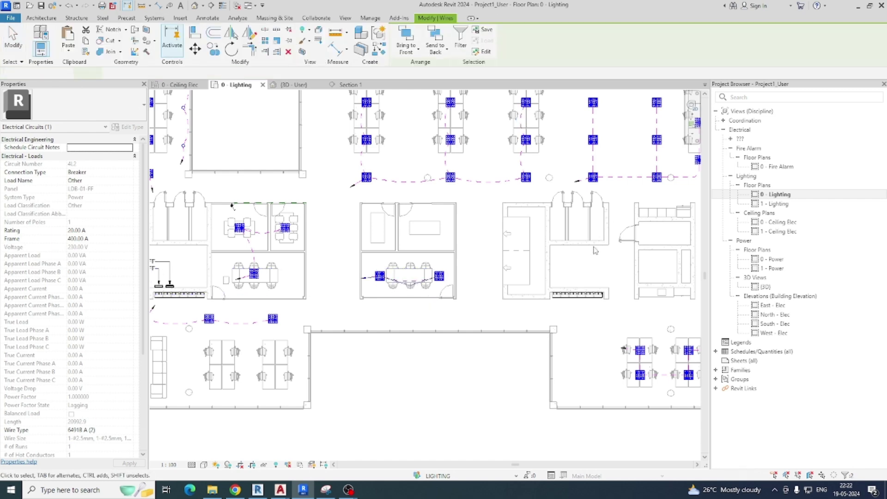
Step: Tag the home-run wire of the upper row of round downlights in the left-hand office, placing the tag below its arrow
scroll(585, 256, down, 3)
scroll(326, 178, up, 10)
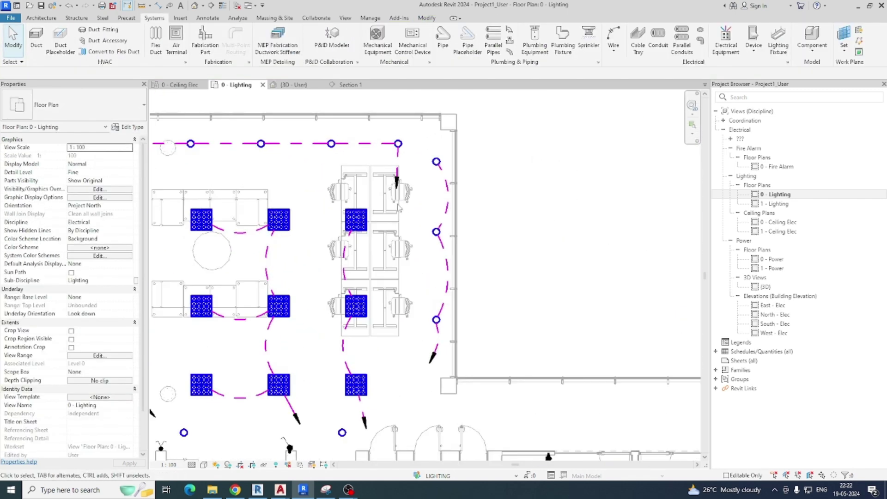
key(g)
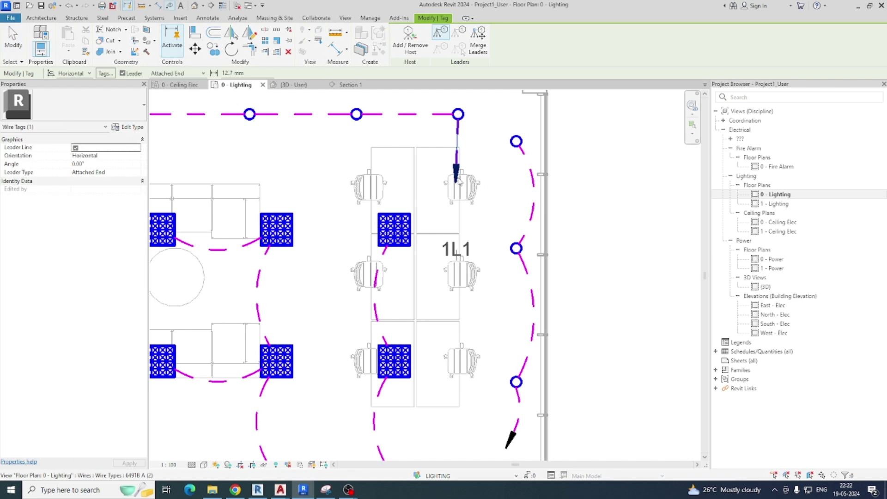
click(456, 253)
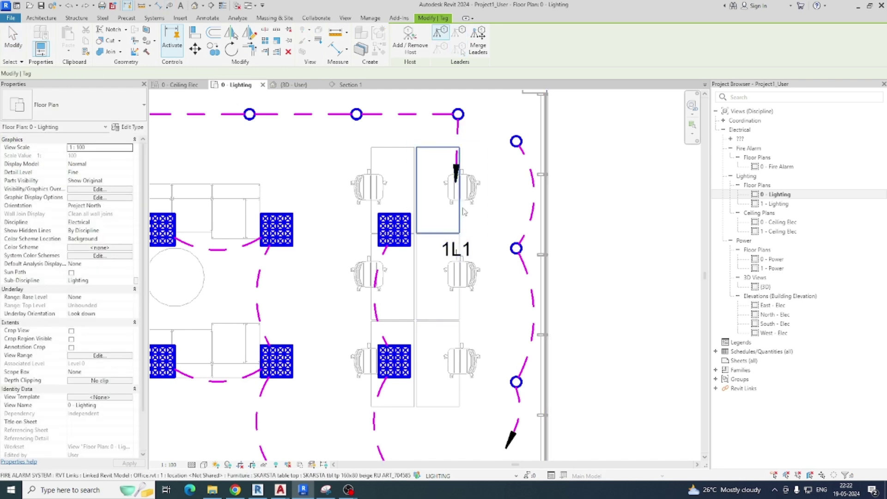
key(Escape)
Step: Turn off the wire tag's leader and move the tag up to just below the home-run arrowhead
click(456, 252)
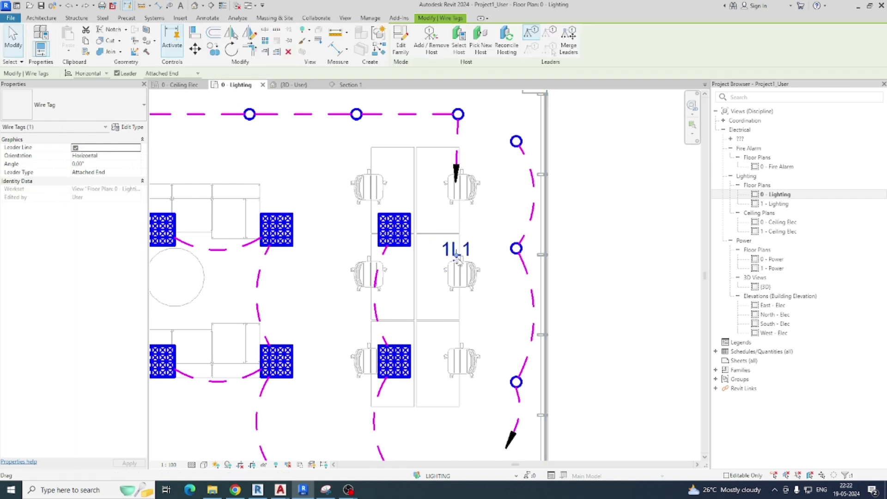
click(117, 74)
drag(456, 262, 455, 210)
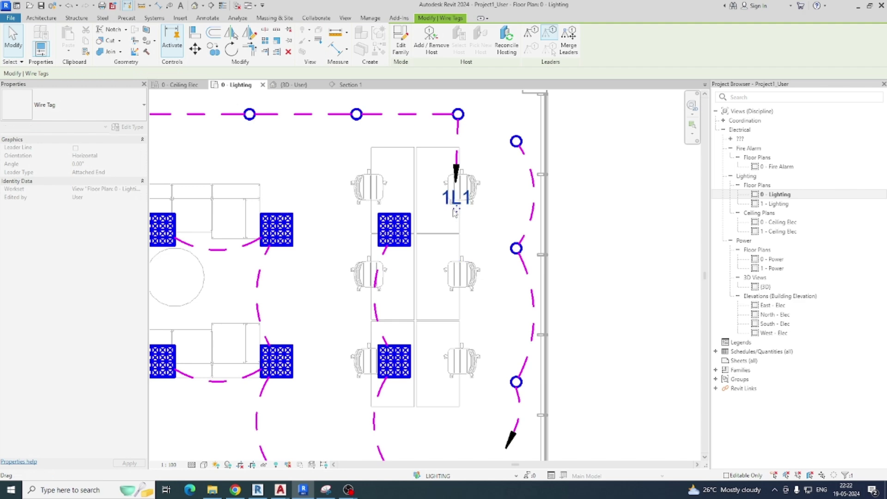
Step: Open the family of the wire tag below the upper downlight row's home-run arrow for editing
key(Escape)
scroll(458, 205, up, 3)
middle_drag(459, 207, 445, 248)
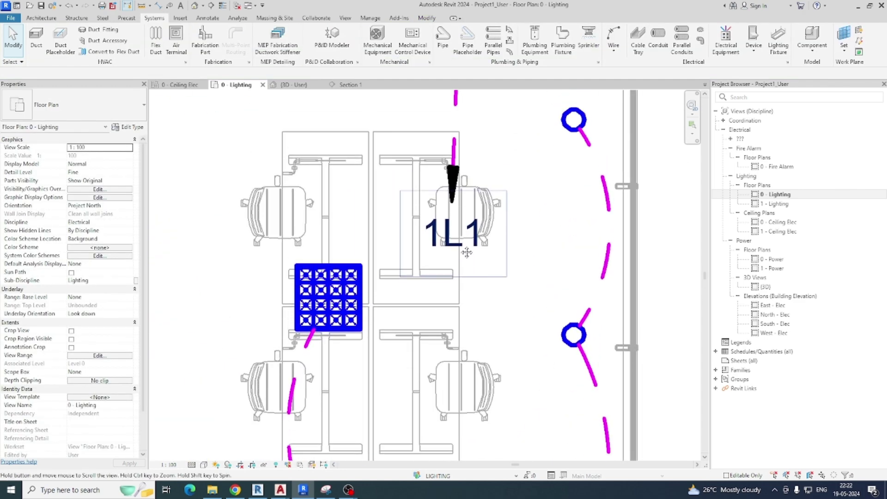
click(445, 248)
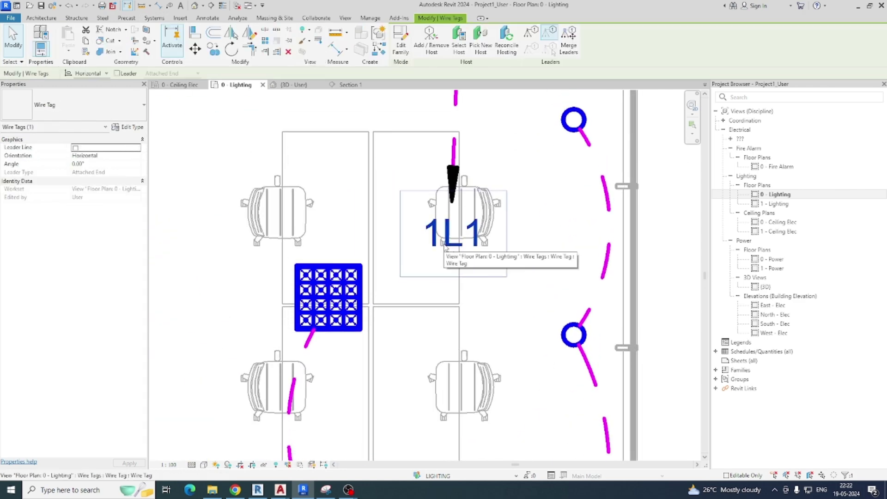
click(401, 46)
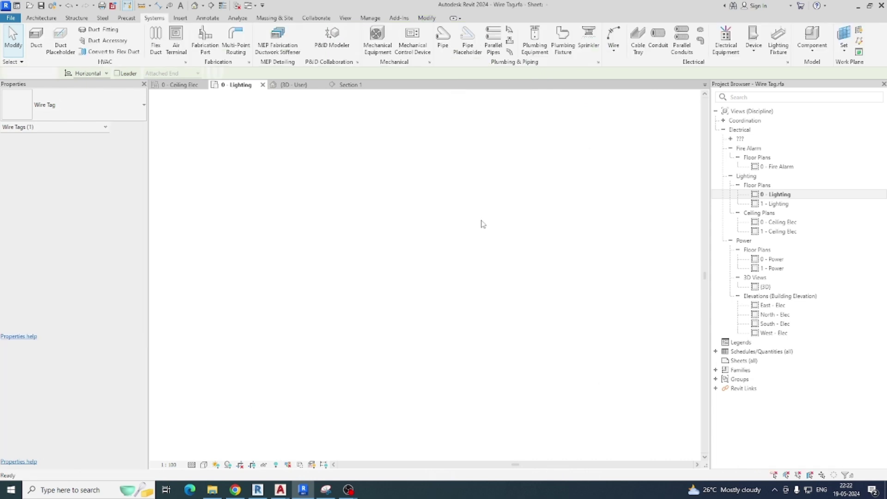
Step: Add the Panel parameter after Circuits in the wire tag's label and give Circuits the suffix "/"
click(446, 283)
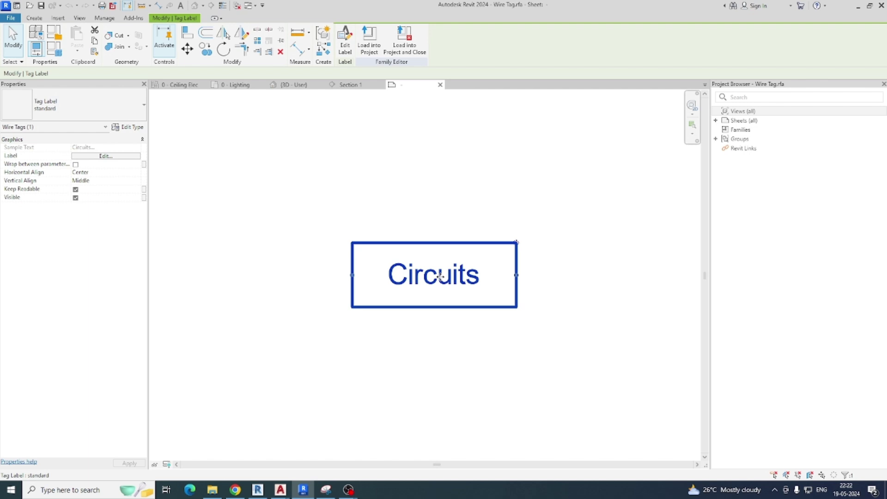
click(106, 157)
click(283, 263)
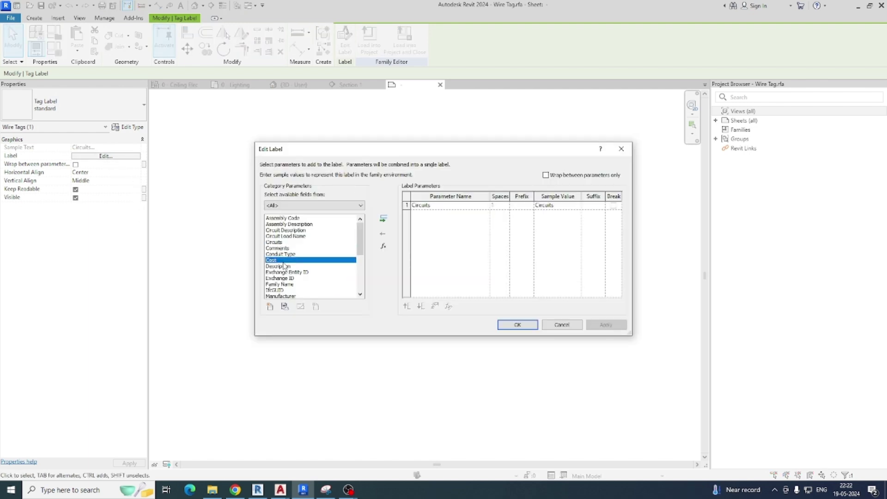
key(p)
scroll(284, 263, down, 1)
double_click(268, 274)
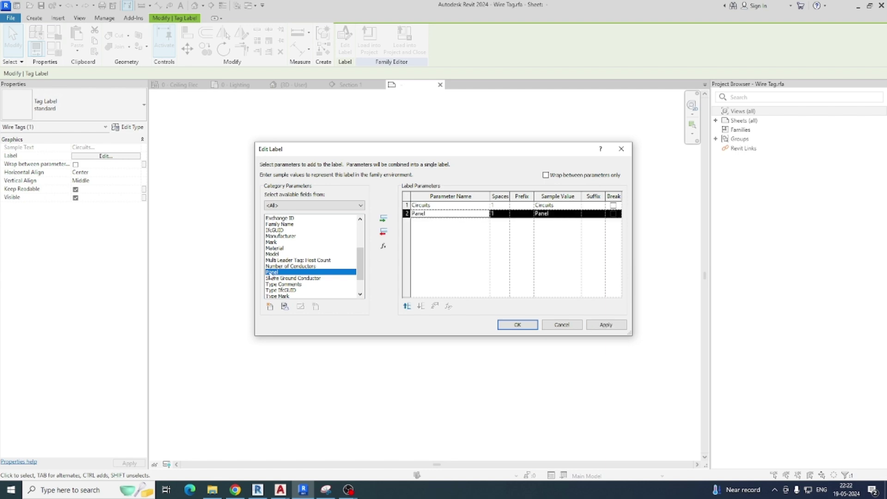
click(591, 206)
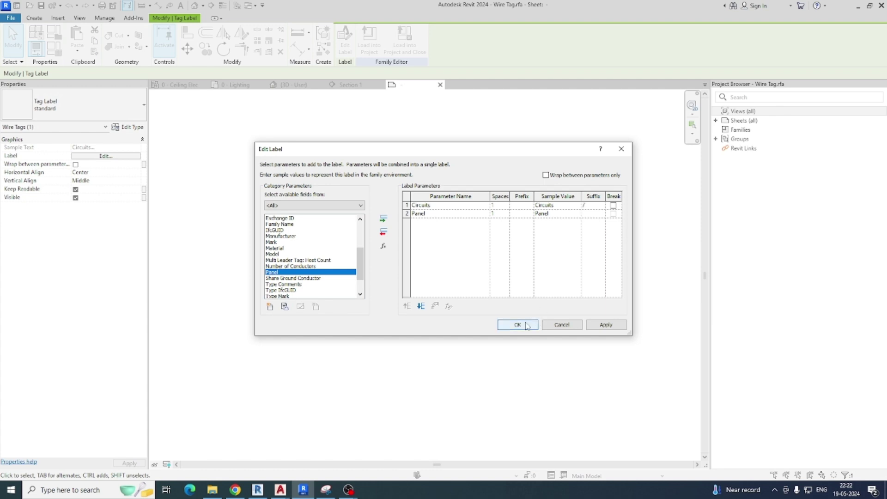
click(517, 325)
Step: Widen the label to fit both parameters on one line and load the family into the project, making the existing wire tag family editable
drag(517, 278, 565, 279)
click(554, 337)
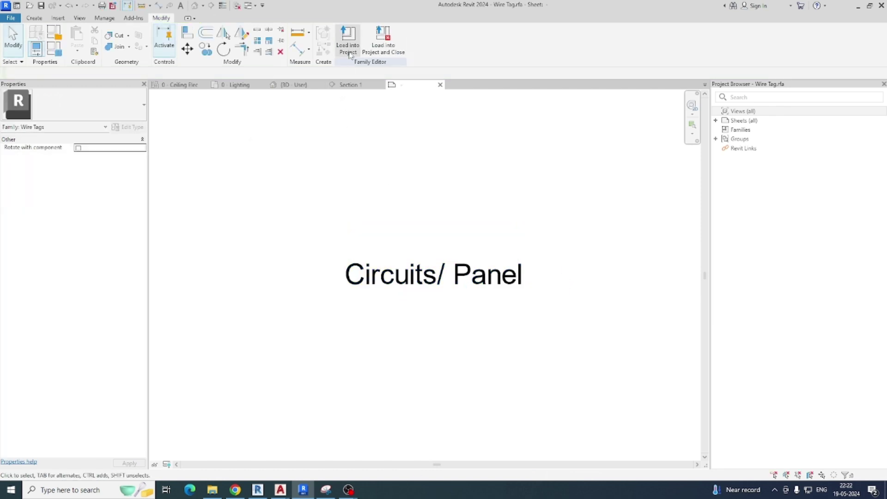
click(347, 39)
click(409, 243)
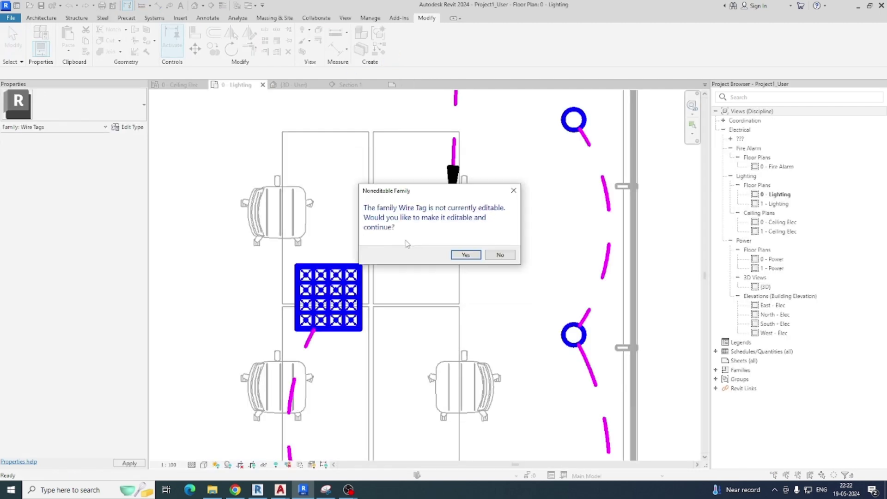
click(461, 254)
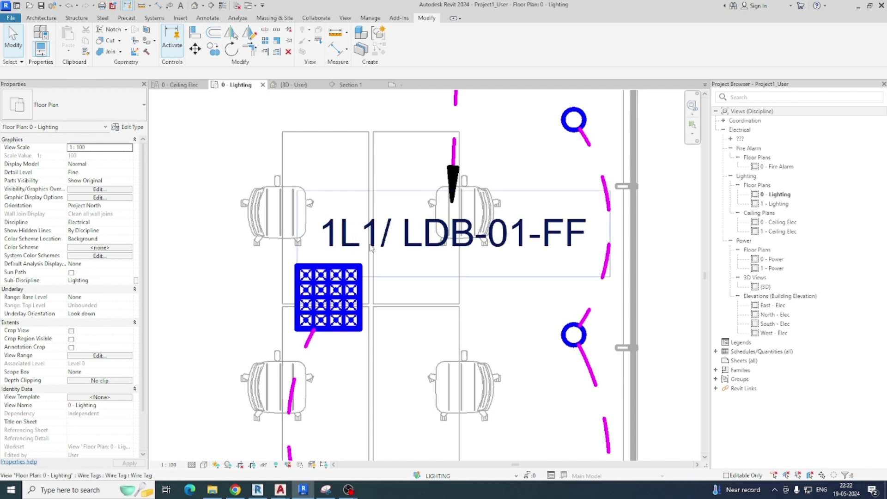
Step: Set the circuit naming labels in the electrical settings to R, Y and B for phases A, B and C, and save the project
scroll(408, 248, down, 1)
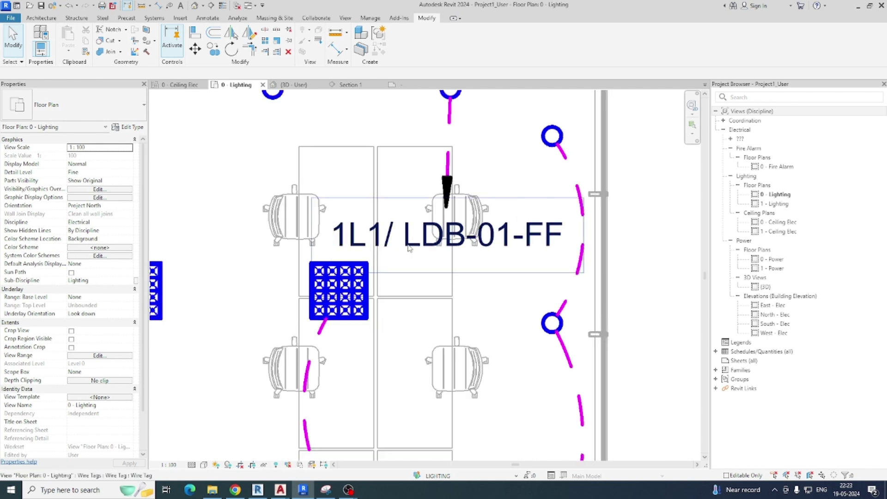
key(s)
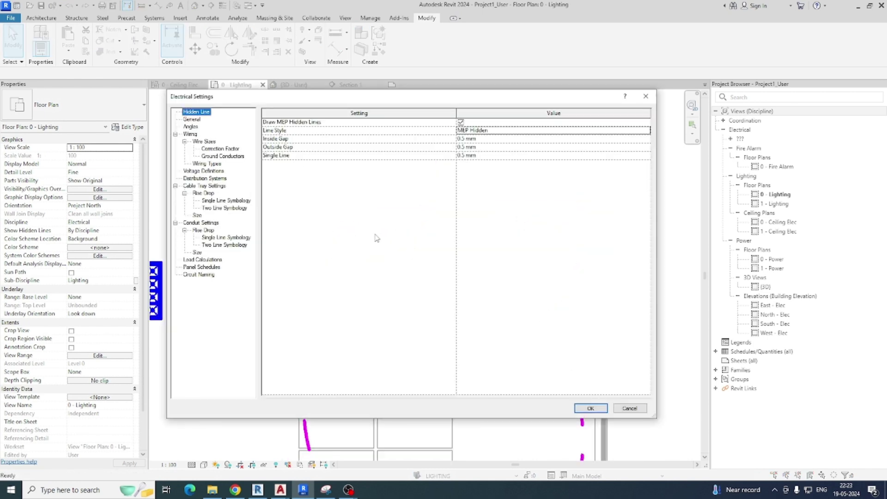
click(192, 120)
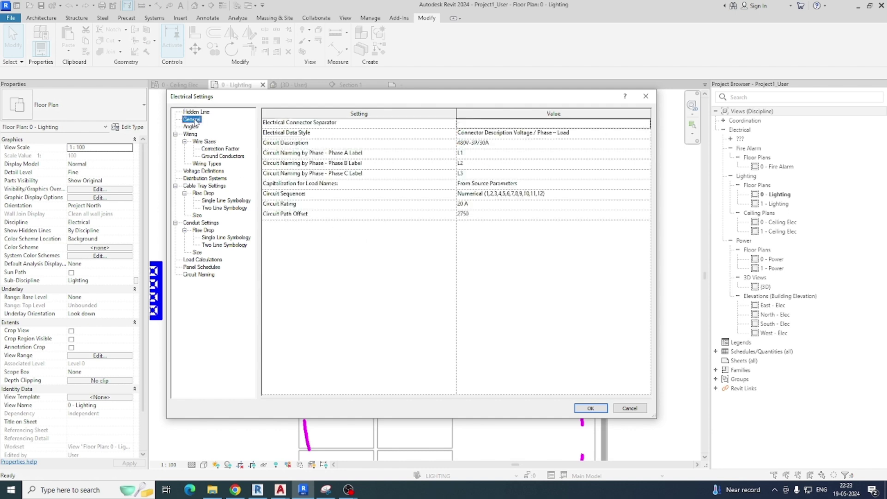
click(480, 156)
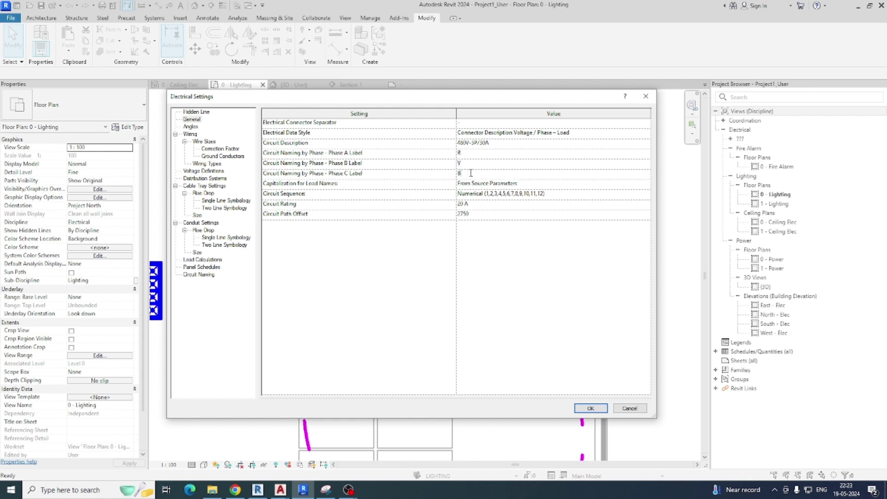
click(587, 408)
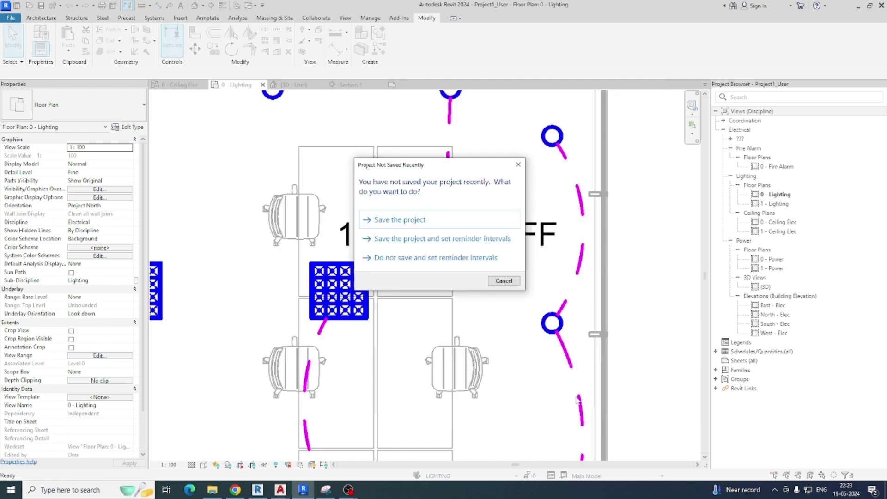
click(408, 224)
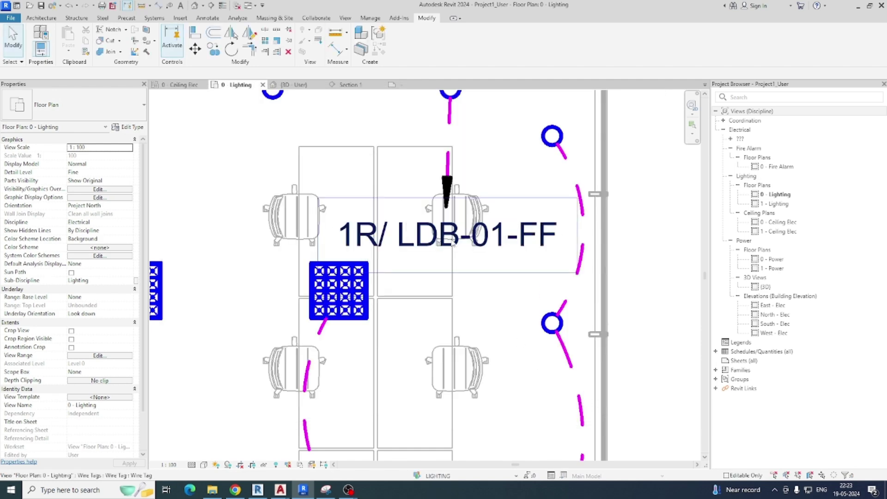
Step: Set the circuit naming of panel LDB-01-FF to By Phase
scroll(461, 245, down, 3)
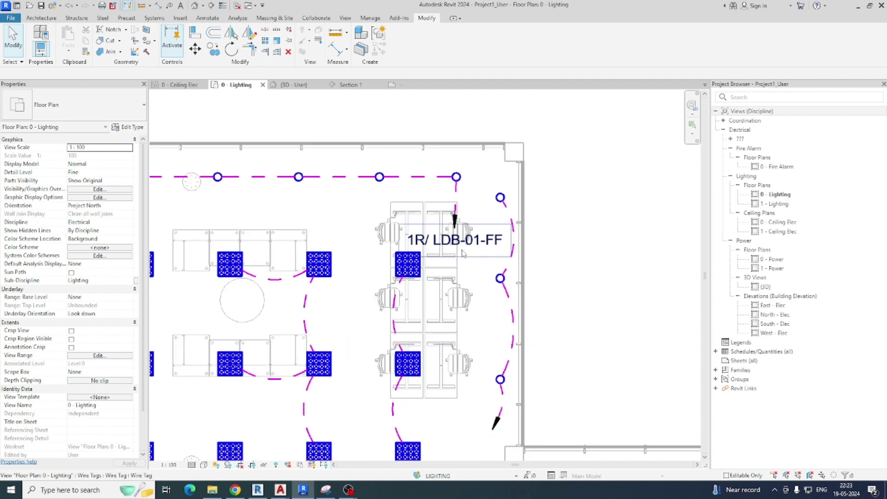
middle_drag(467, 256, 503, 222)
scroll(459, 254, up, 4)
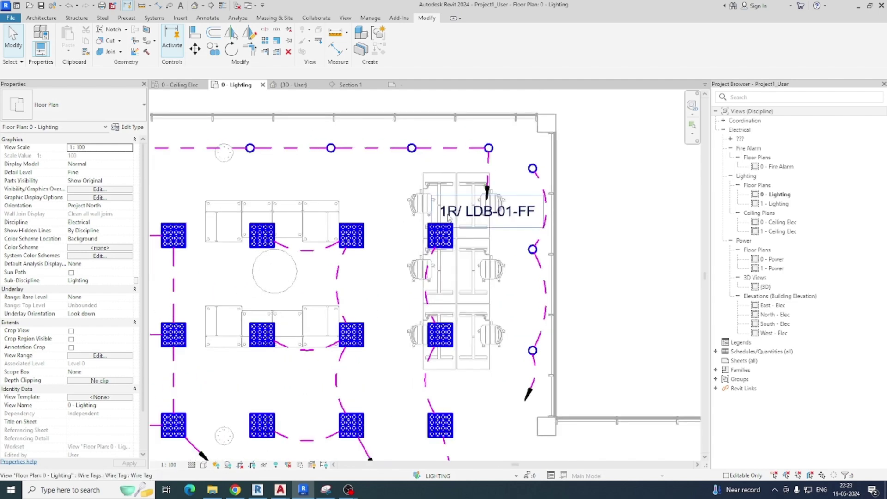
scroll(491, 235, down, 2)
scroll(491, 235, down, 4)
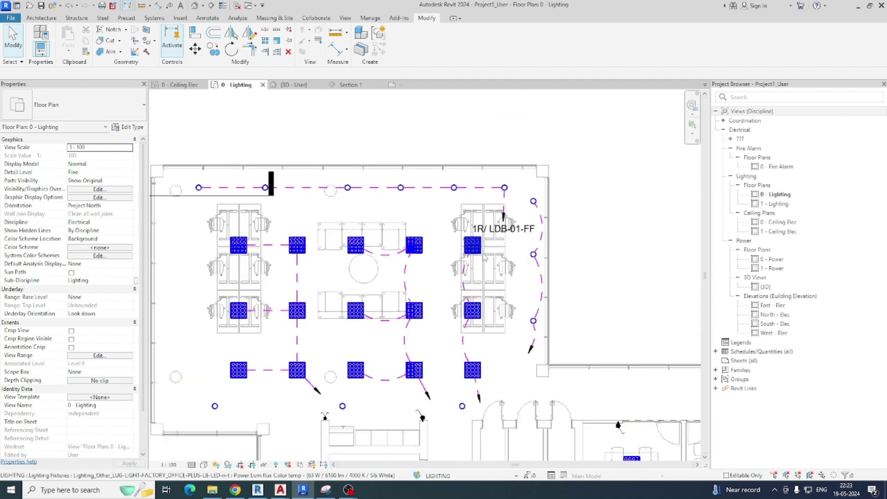
scroll(463, 345, up, 3)
scroll(464, 344, up, 4)
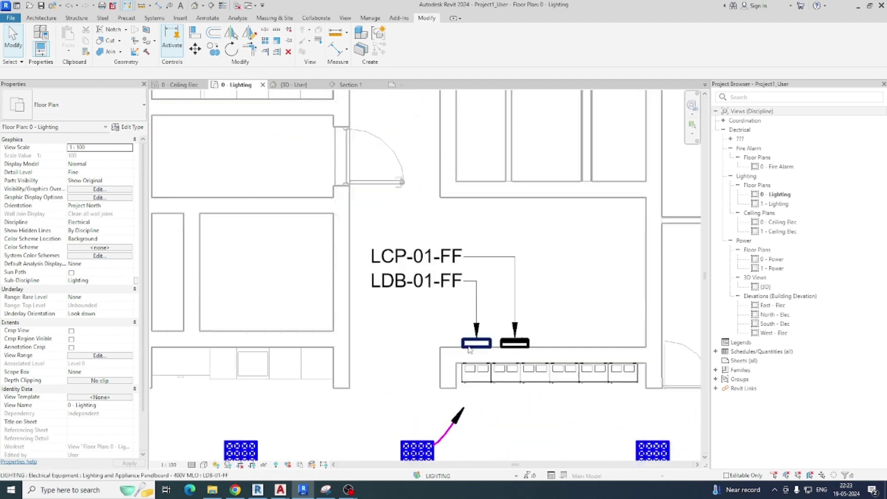
click(465, 342)
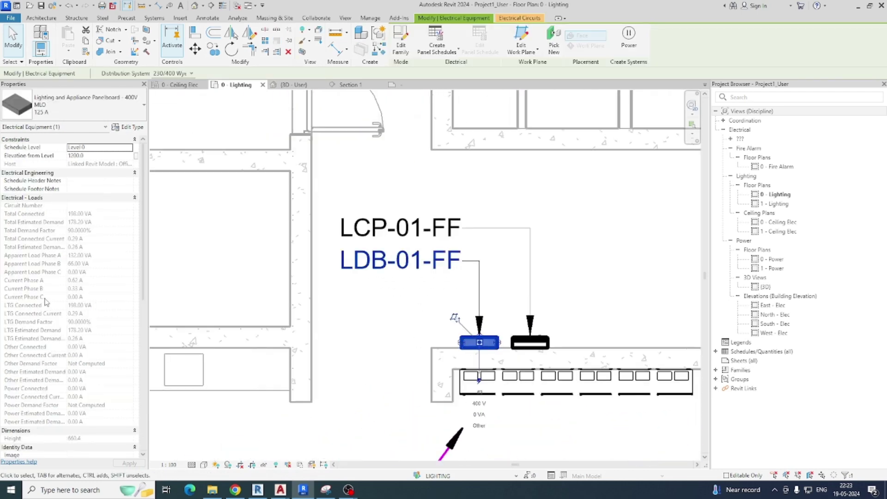
scroll(84, 278, down, 10)
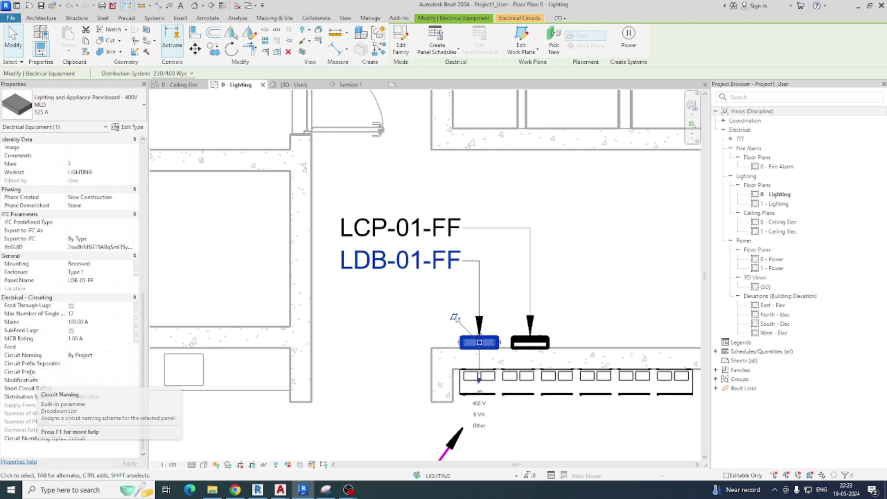
scroll(28, 361, down, 1)
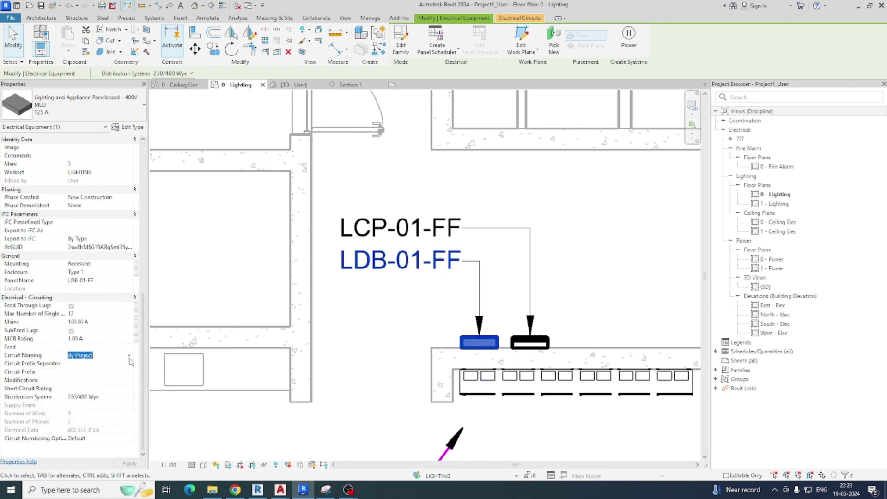
click(130, 356)
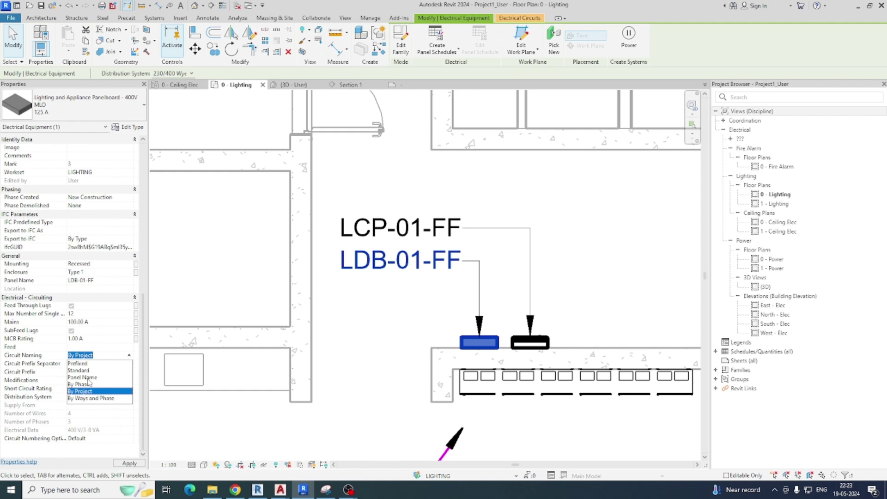
click(331, 378)
Step: Tag the home-run wire of the downlights along the left-hand office's right wall without a leader, placing the tag below its arrow
scroll(331, 378, down, 4)
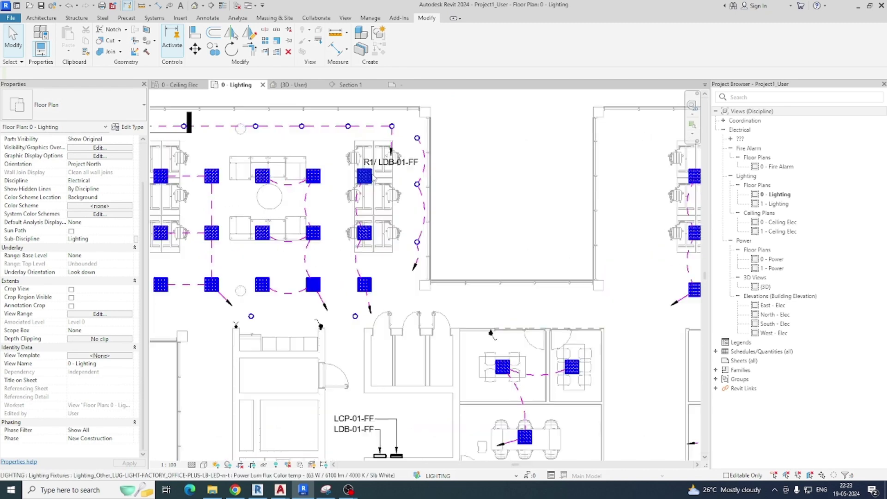
scroll(384, 161, up, 2)
middle_drag(394, 262, 477, 206)
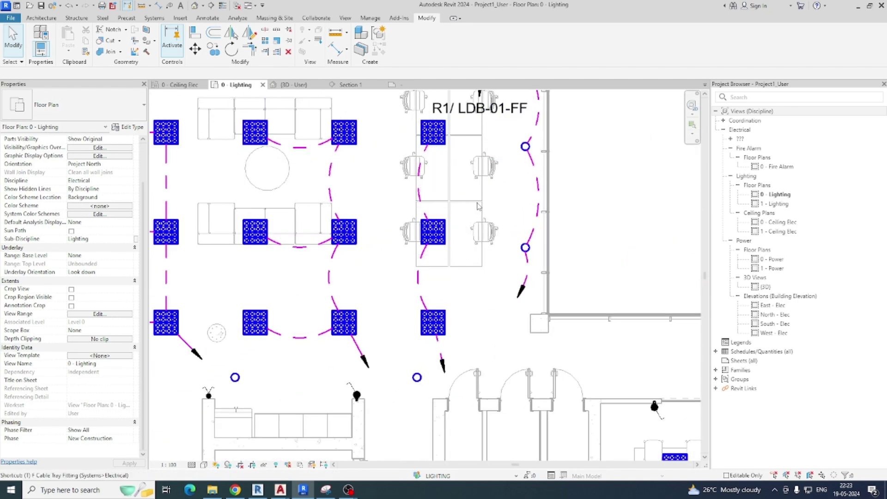
key(g)
click(122, 73)
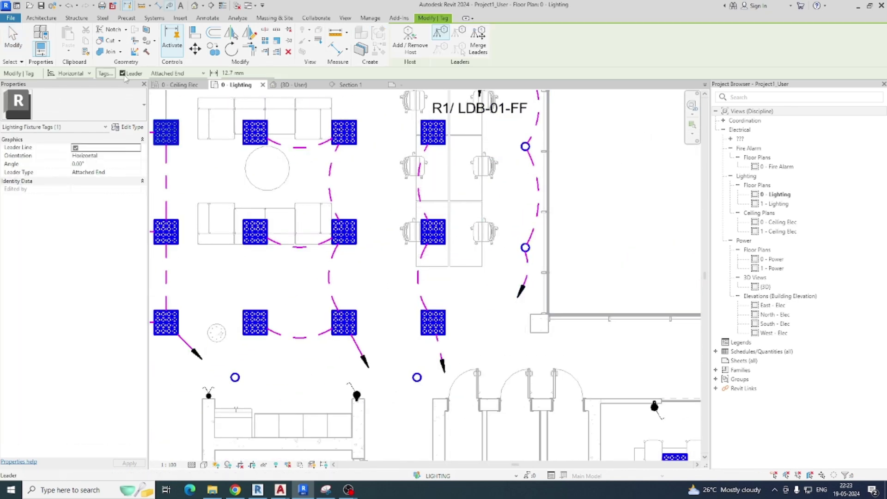
click(523, 285)
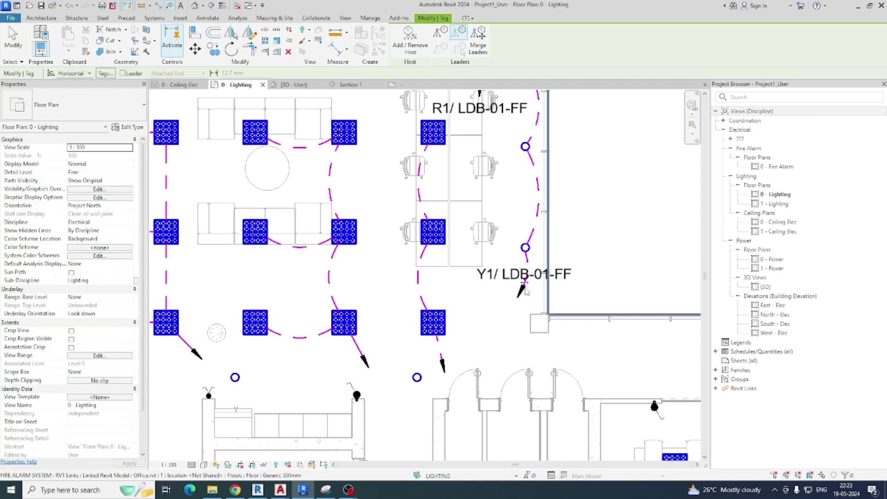
drag(513, 305, 516, 314)
Step: Tag the three home-run wires of the left-hand office's square fixture groups, placing each tag at or below its arrowhead
middle_drag(498, 333, 549, 281)
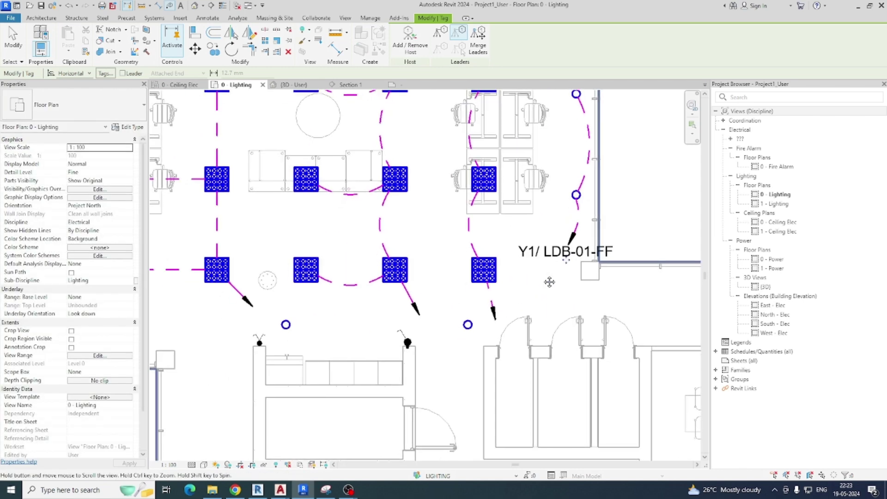
click(498, 318)
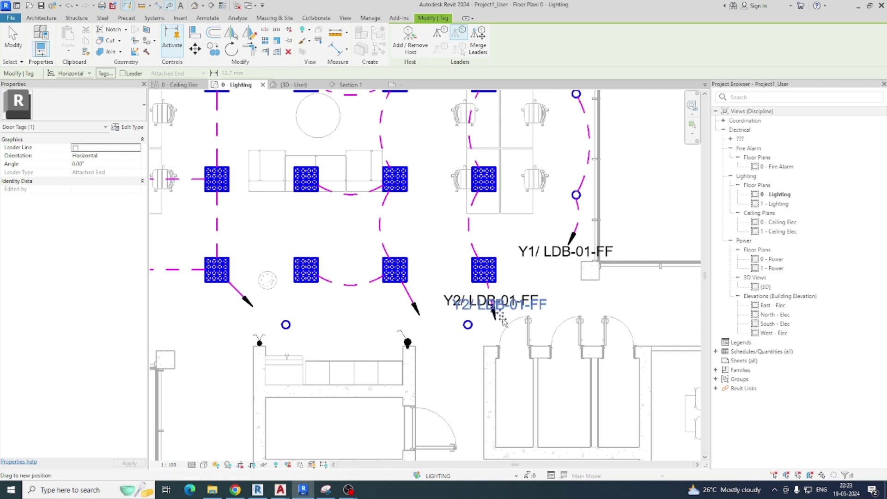
drag(502, 318, 525, 333)
scroll(498, 331, down, 1)
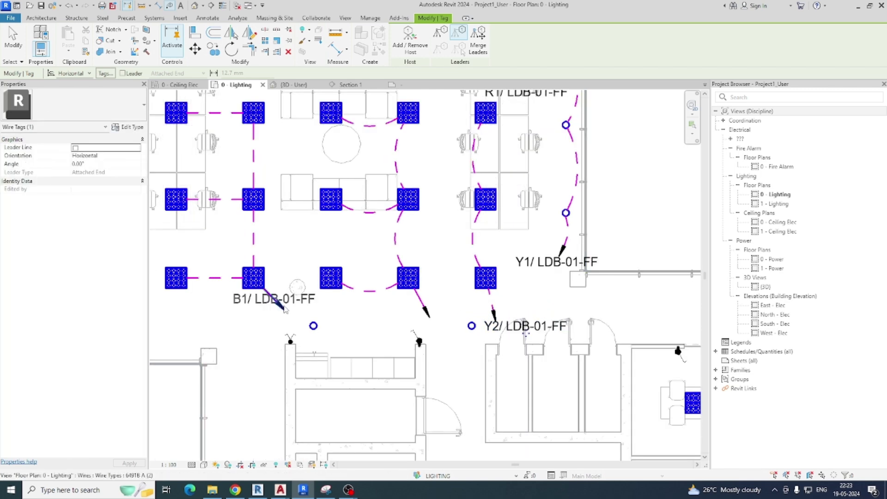
click(275, 300)
drag(272, 311, 271, 320)
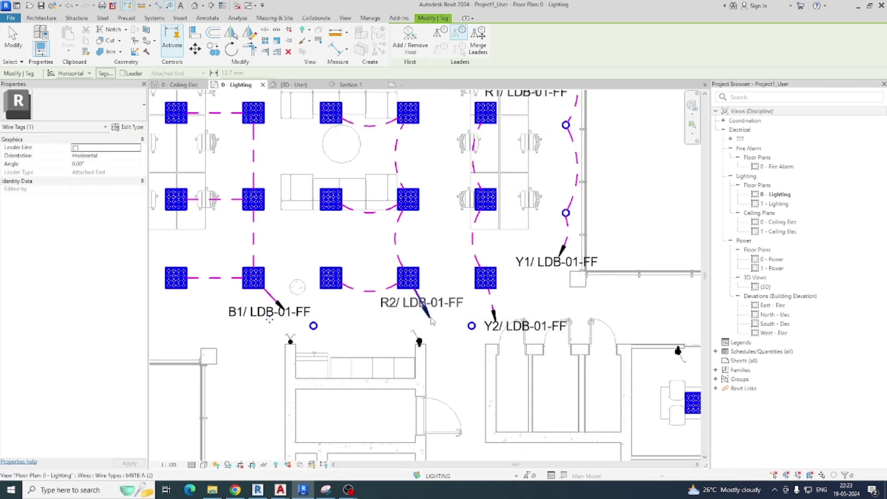
click(425, 309)
drag(428, 331, 429, 331)
Step: Tag the home-run wire of the square fixture row below the panels and move the tag beside its arrowhead
scroll(229, 305, down, 2)
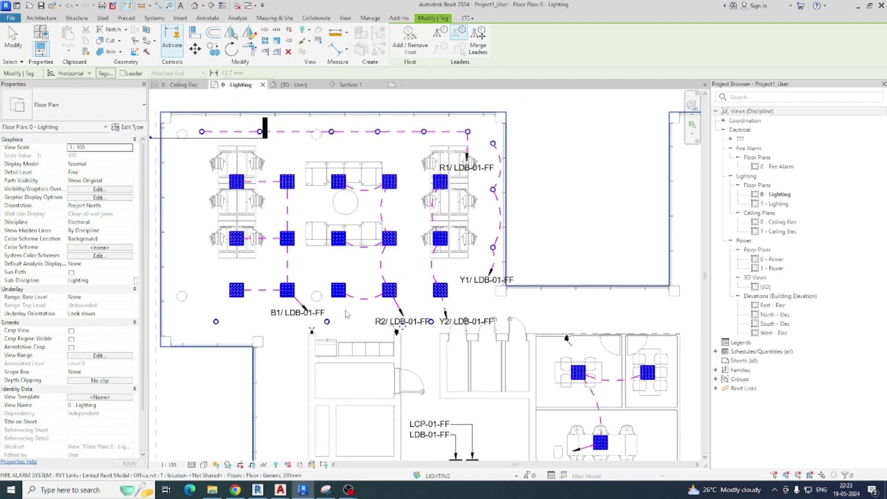
middle_drag(312, 313, 370, 152)
click(463, 336)
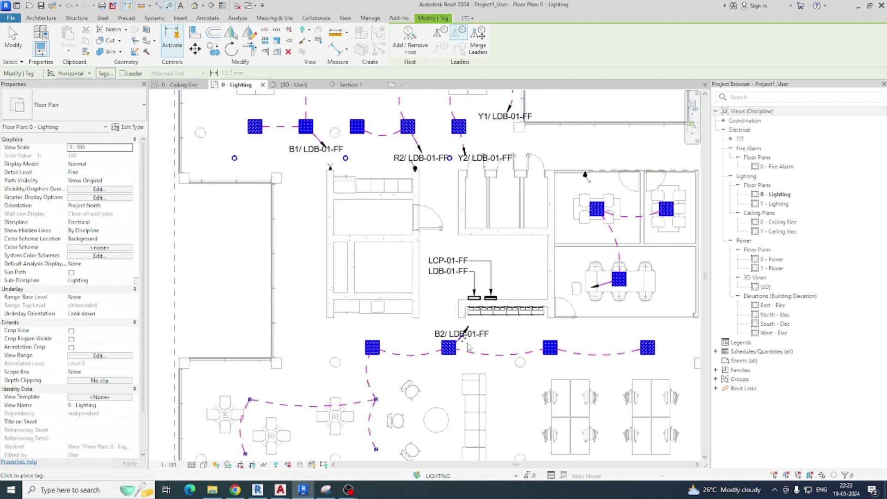
drag(487, 339, 494, 336)
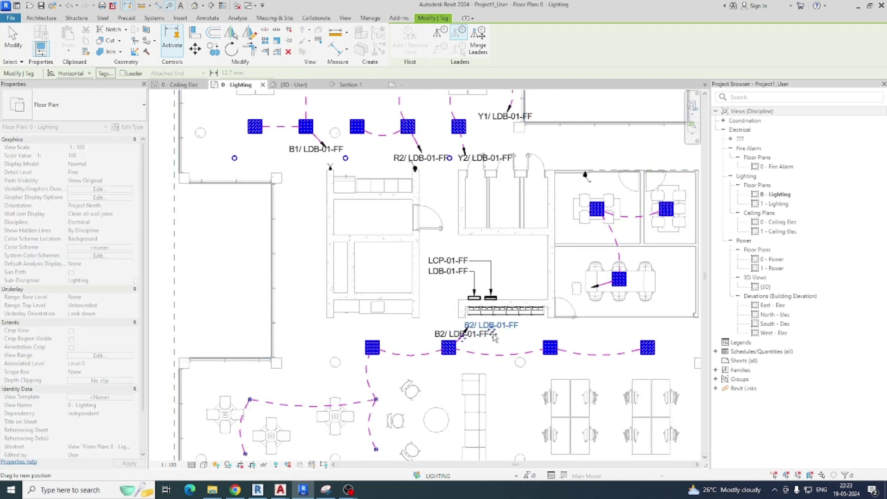
Step: Tag the home-run wires of the two meeting-room fixture groups, placing each tag to the left of its arrowhead
click(600, 285)
drag(601, 290, 561, 292)
scroll(561, 292, down, 1)
middle_drag(562, 294, 343, 288)
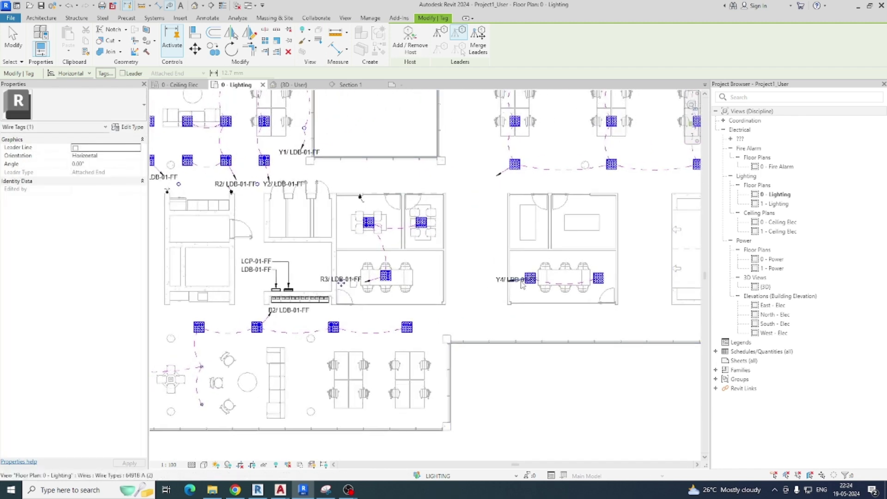
drag(522, 284, 484, 291)
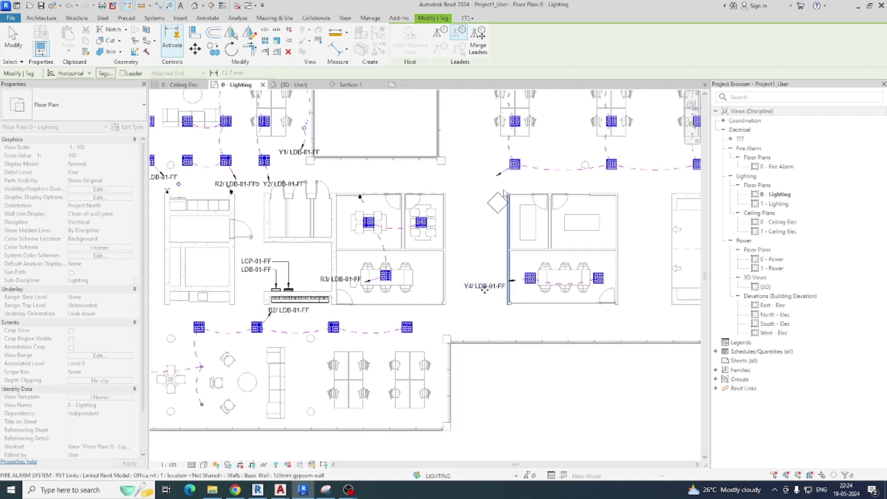
Step: Tag the two home-run wires below the right-hand office's square fixtures, placing each tag below and left of its arrowhead
click(501, 176)
drag(503, 175, 485, 188)
scroll(493, 214, down, 1)
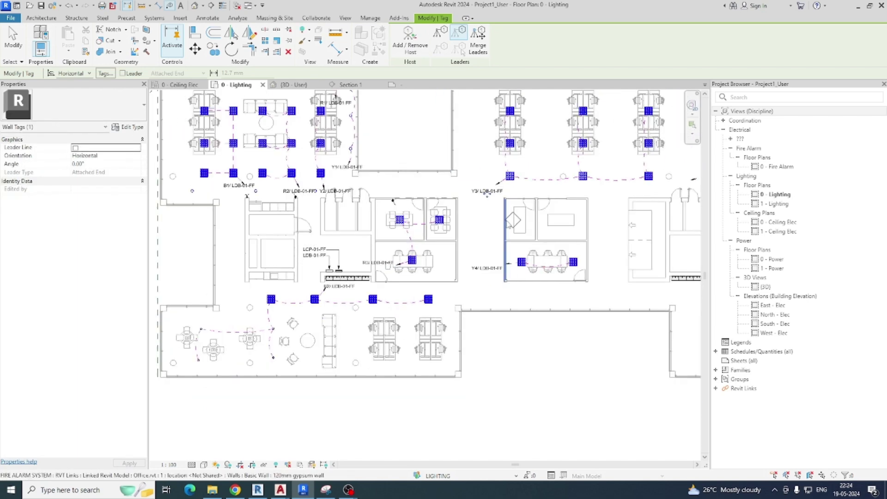
middle_drag(508, 225, 402, 255)
scroll(452, 217, up, 3)
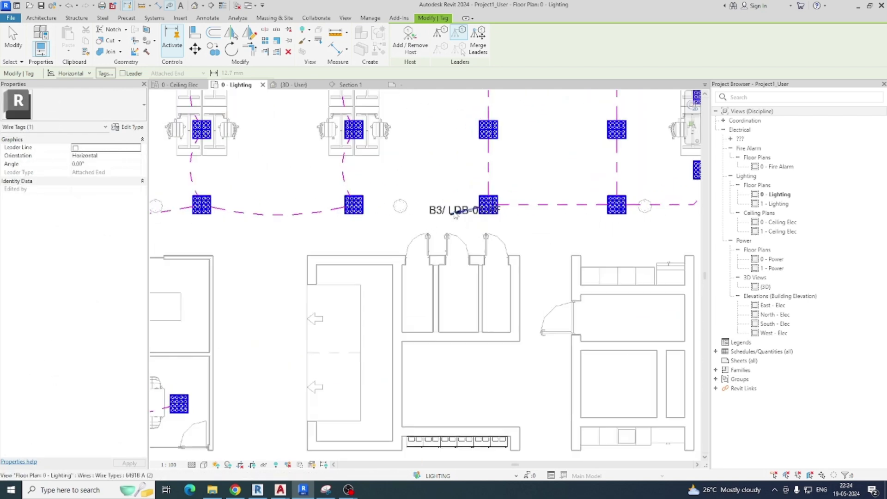
click(456, 215)
drag(469, 213, 442, 223)
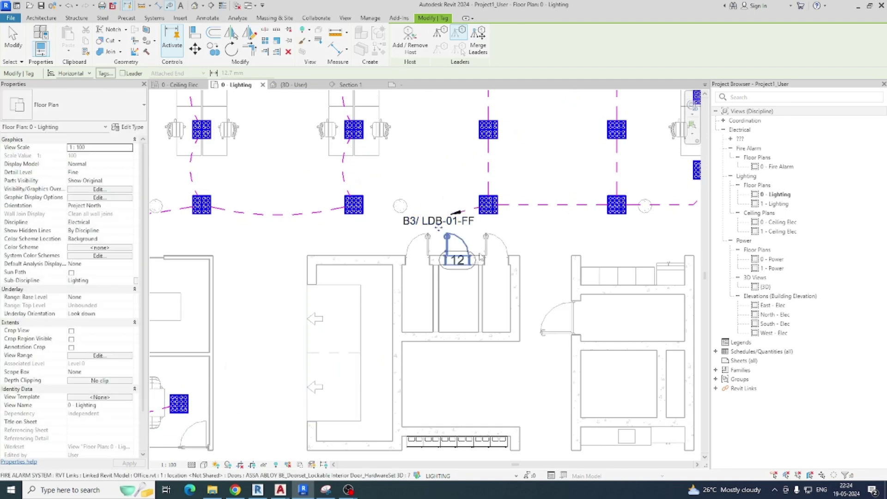
Step: Tag the home-run wire of the square fixtures over the lower right-hand desks, place the tag left of its arrowhead and finish tagging
scroll(490, 268, down, 2)
middle_drag(512, 294, 445, 222)
scroll(461, 349, up, 4)
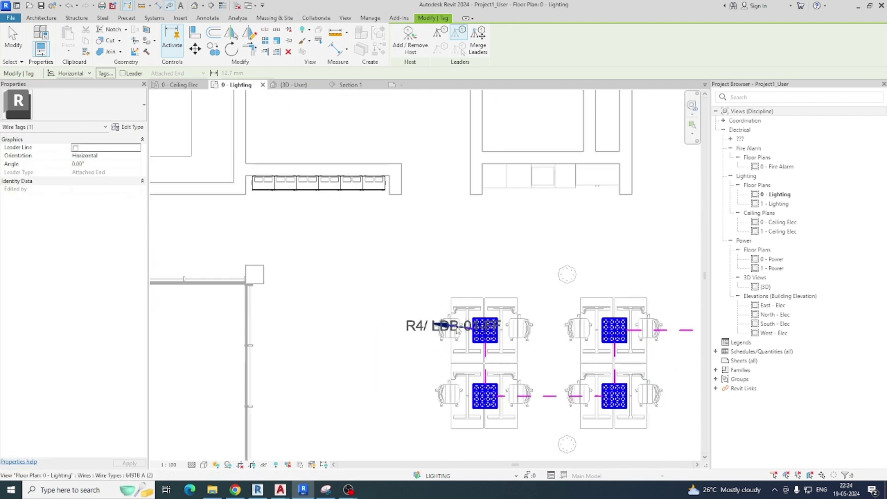
click(453, 330)
drag(451, 334, 380, 333)
scroll(515, 320, down, 1)
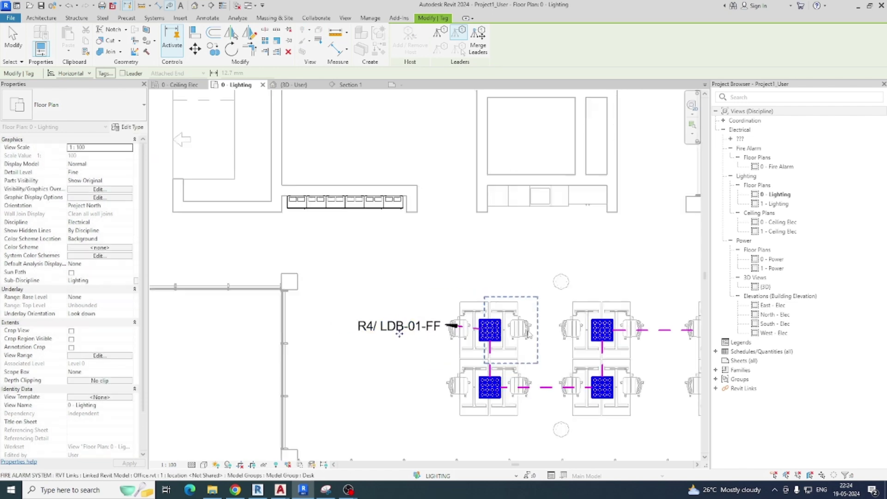
middle_drag(515, 320, 467, 316)
scroll(534, 323, down, 4)
scroll(554, 328, down, 2)
key(Escape)
Step: Isolate the six square fixtures above the R2 and Y2 tags in a 3D view with Selection Box and inspect them from below
scroll(410, 245, up, 5)
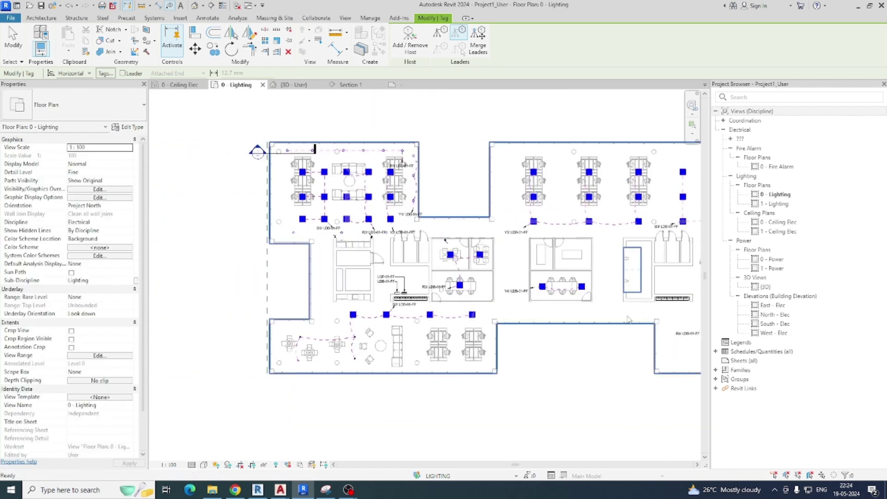
scroll(399, 259, up, 2)
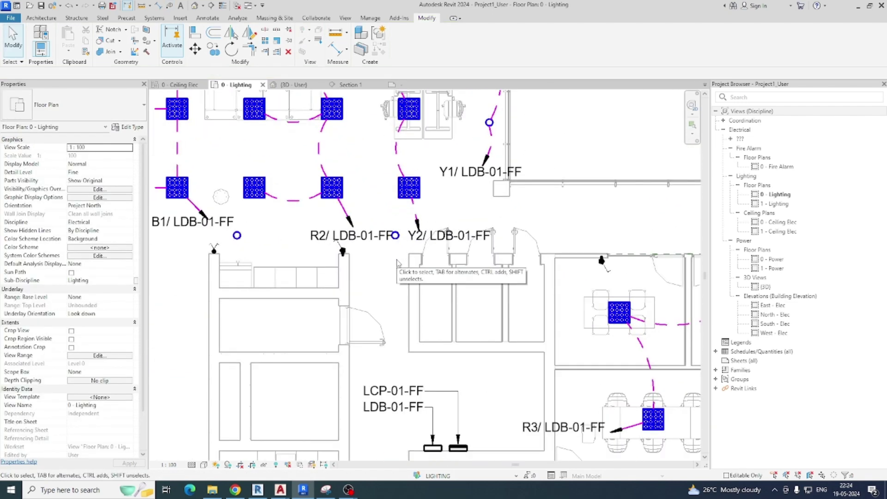
middle_drag(442, 313, 531, 350)
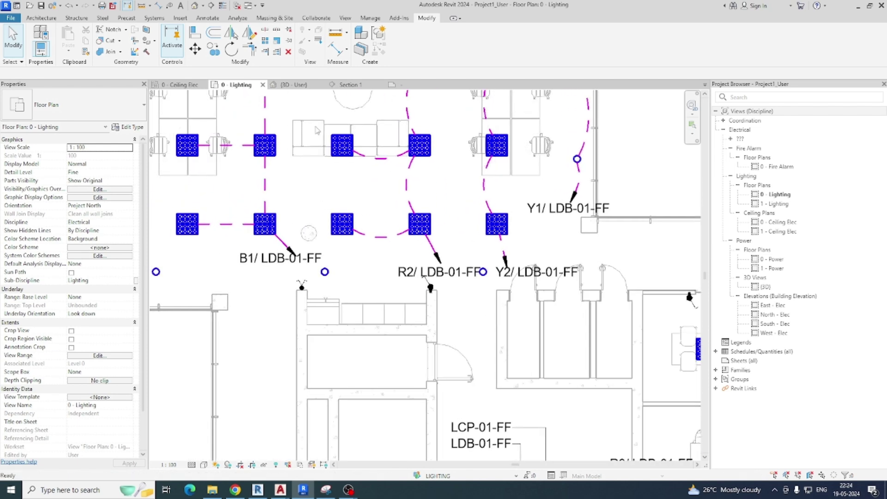
drag(304, 115, 513, 257)
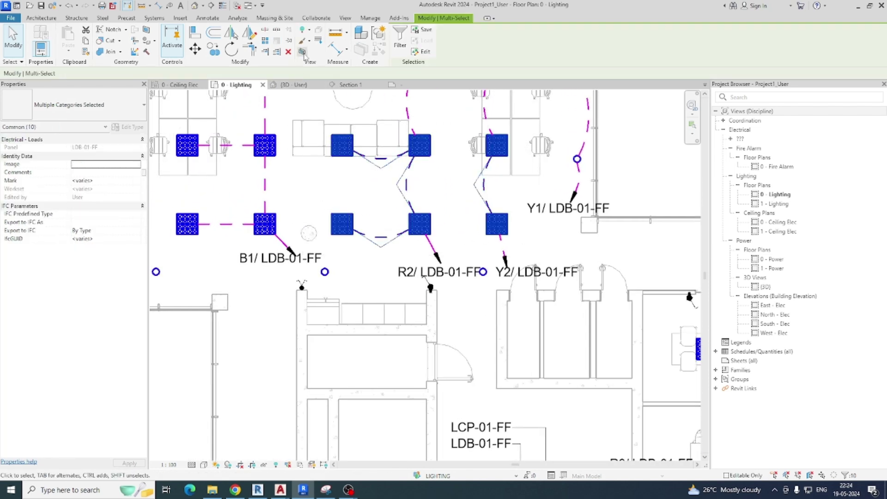
click(303, 52)
mouse_move(470, 345)
shift+middle_down()
mouse_move(408, 236)
mouse_move(420, 307)
shift+middle_up()
click(419, 307)
shift+middle_drag(572, 353, 544, 343)
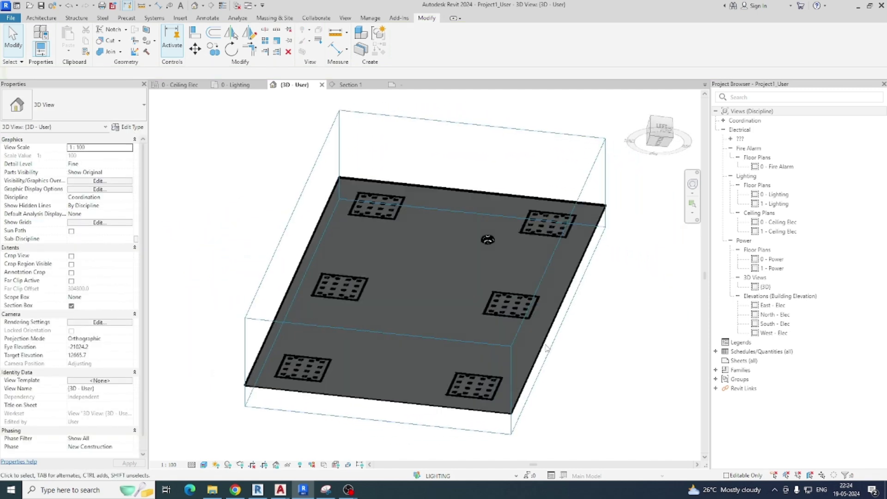
scroll(544, 342, up, 2)
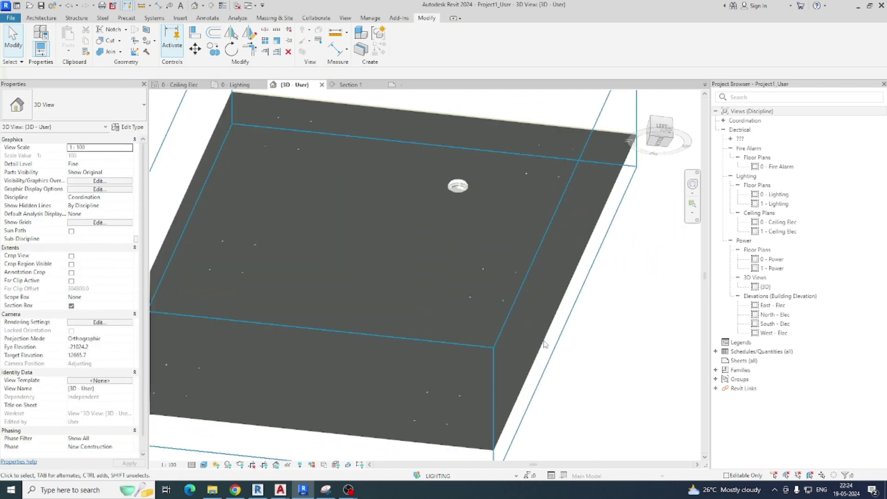
Step: Try the Shaded, Hidden Line and Wireframe visual styles with thin lines on in the 3D view, and inspect the fixtures
click(193, 465)
click(200, 455)
click(204, 464)
click(222, 426)
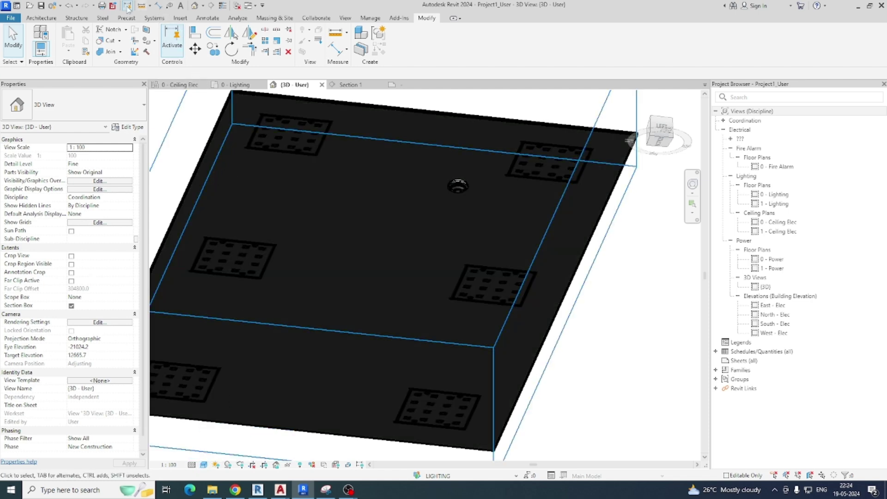
click(223, 6)
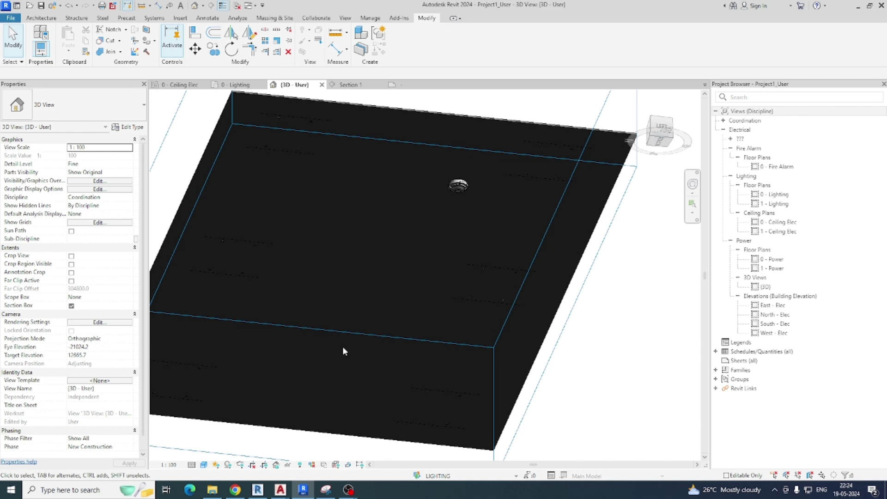
click(203, 464)
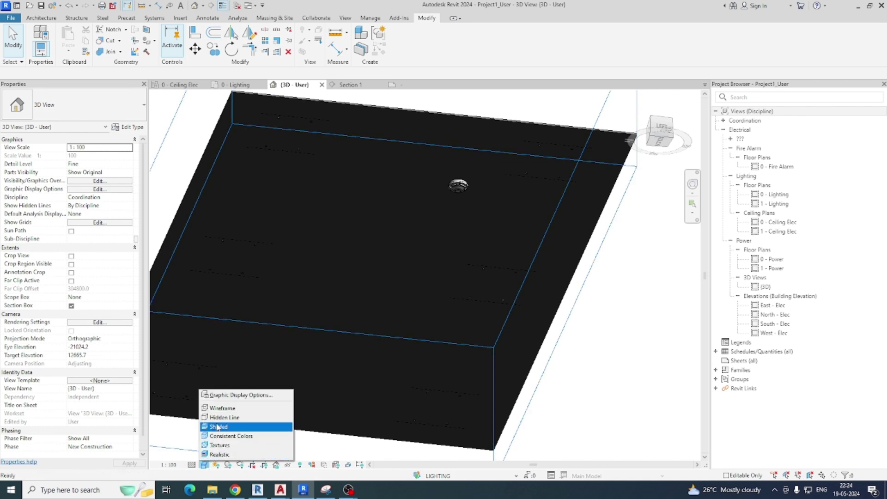
click(225, 419)
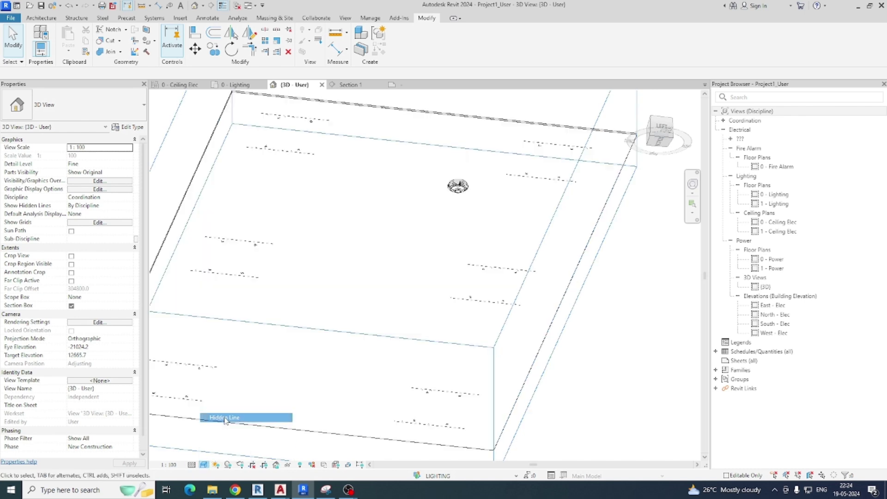
click(205, 465)
click(226, 409)
shift+middle_drag(404, 323, 504, 353)
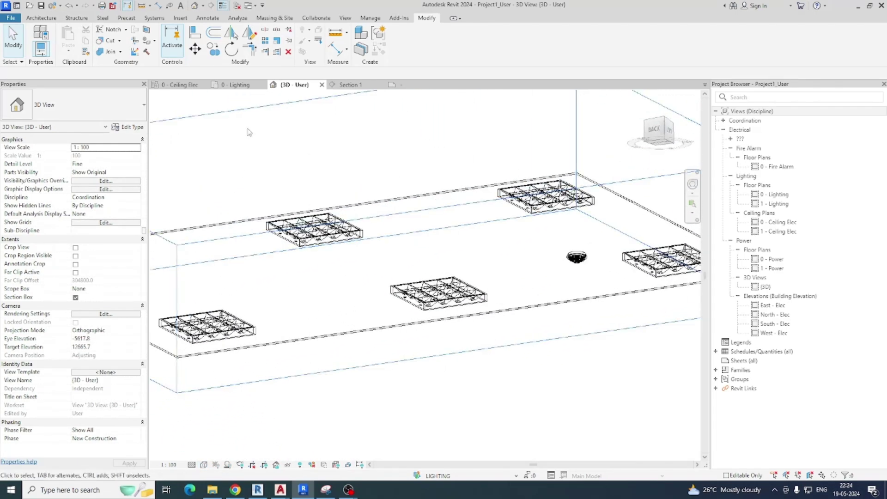
Step: Create a panel schedule for panel LDB-01-FF from the default template in the 0 - Lighting plan, review it and close it
click(242, 85)
scroll(428, 303, down, 3)
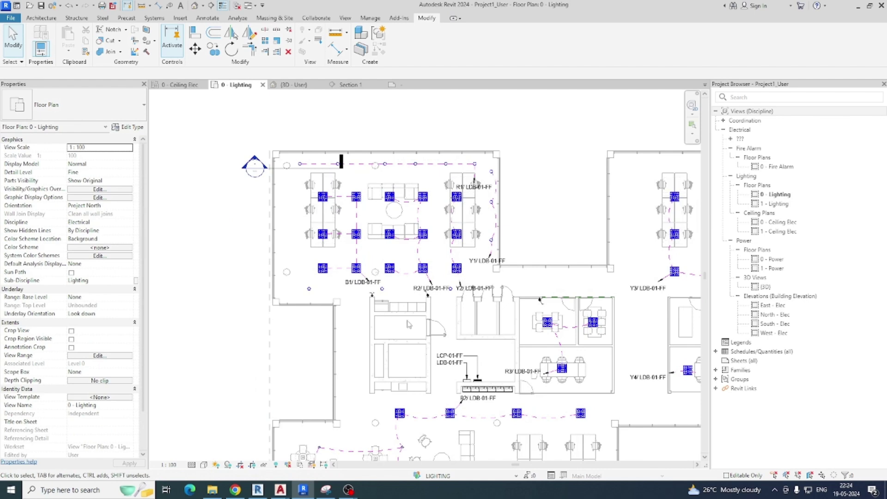
mouse_move(403, 325)
middle_down()
mouse_move(288, 296)
mouse_move(312, 308)
middle_up()
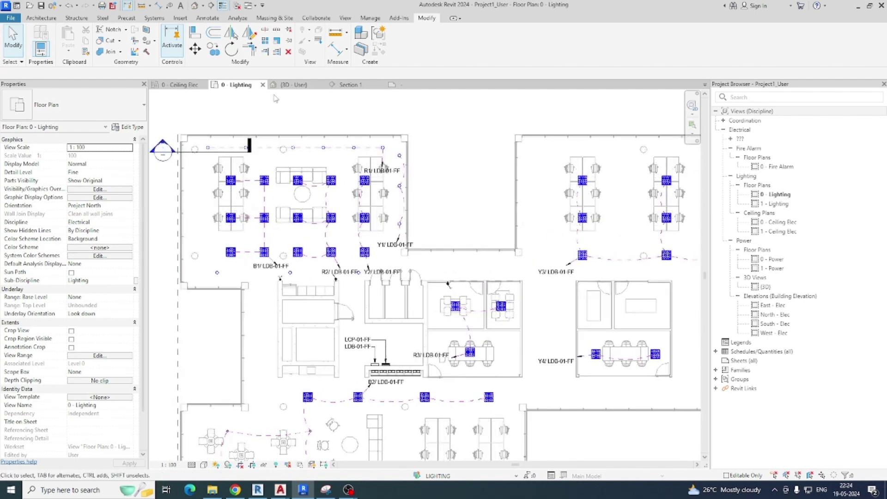
click(153, 18)
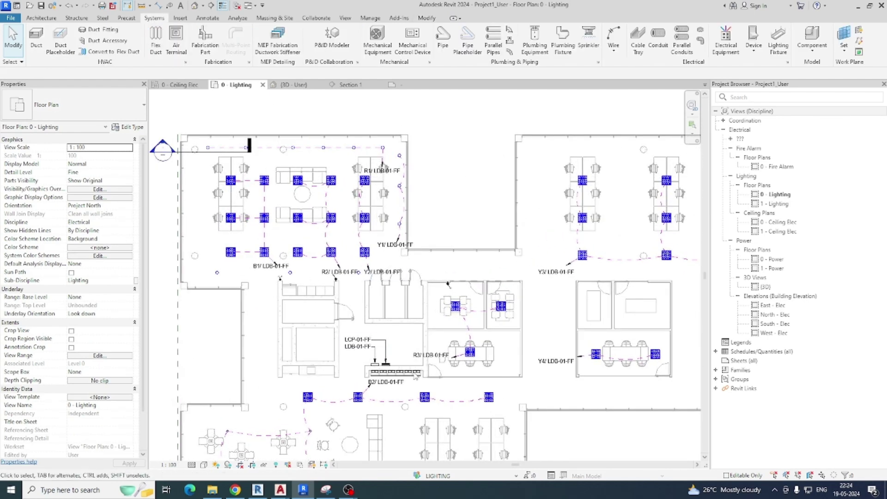
scroll(416, 376, up, 5)
click(374, 364)
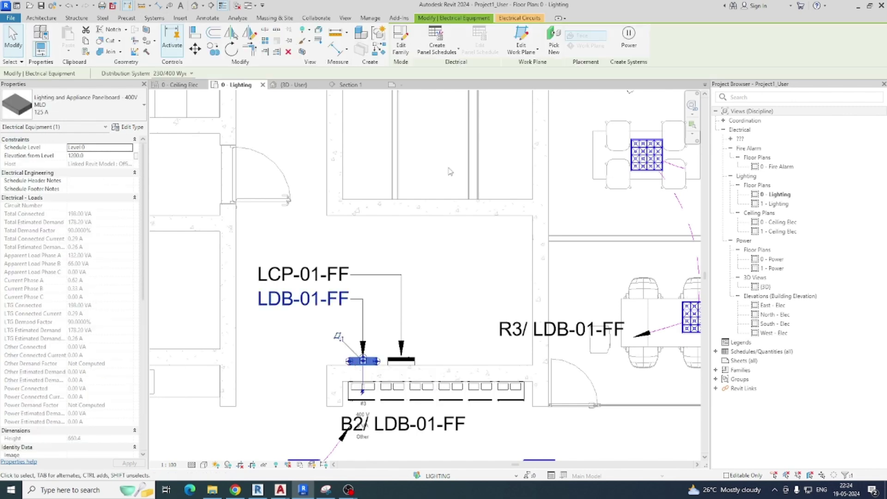
click(439, 38)
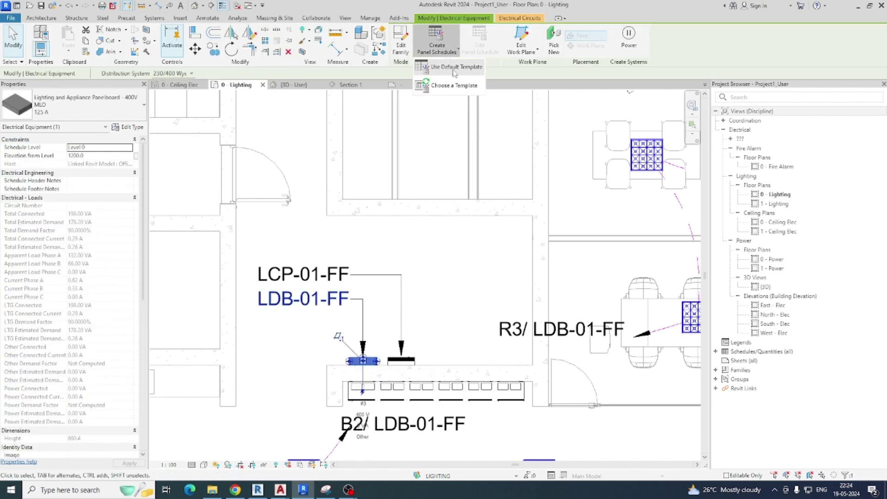
click(446, 63)
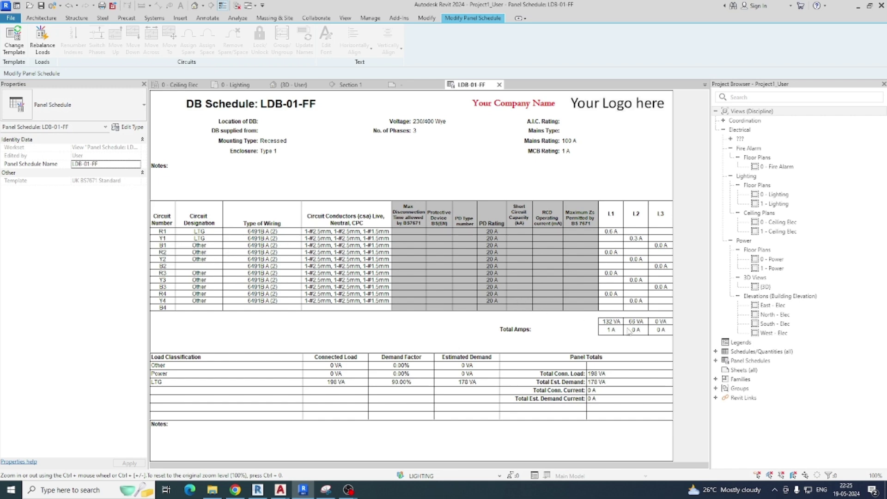
click(499, 84)
Step: Turn off thin lines in the lighting plan so the wires and fixtures show their full line weights
scroll(438, 276, down, 2)
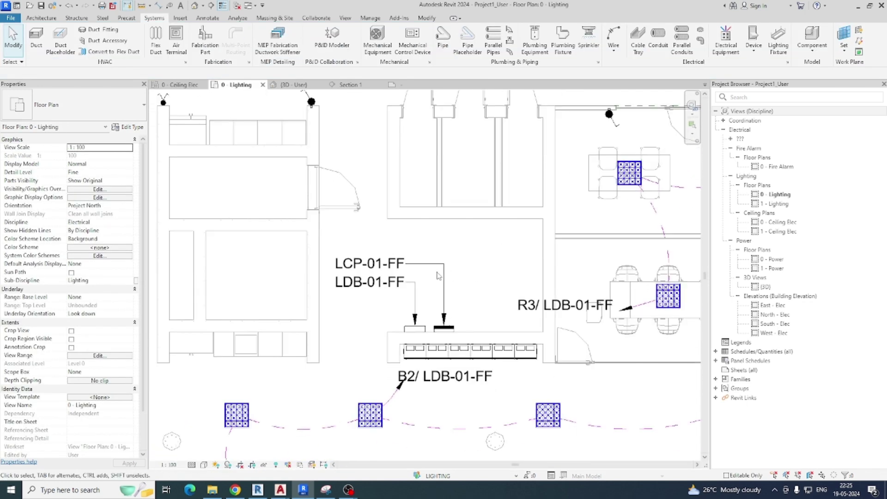
scroll(438, 276, down, 2)
middle_drag(433, 424, 501, 346)
scroll(322, 323, up, 2)
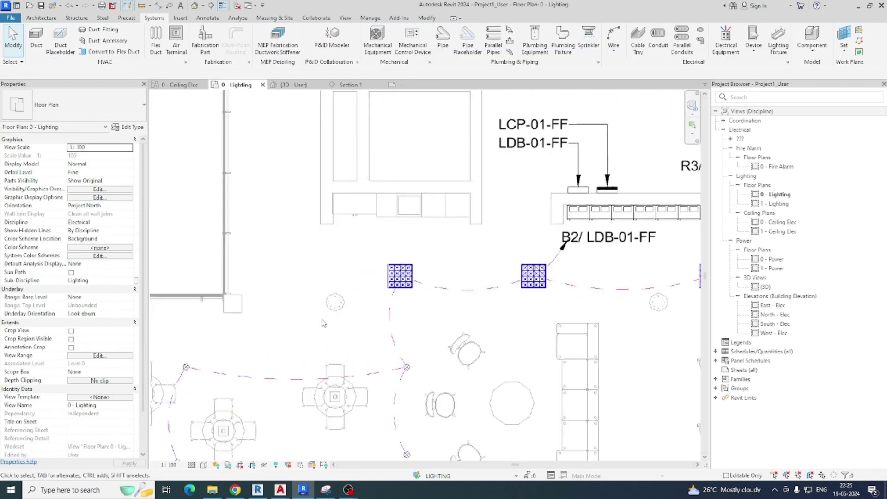
scroll(367, 325, up, 2)
click(222, 6)
scroll(382, 301, down, 2)
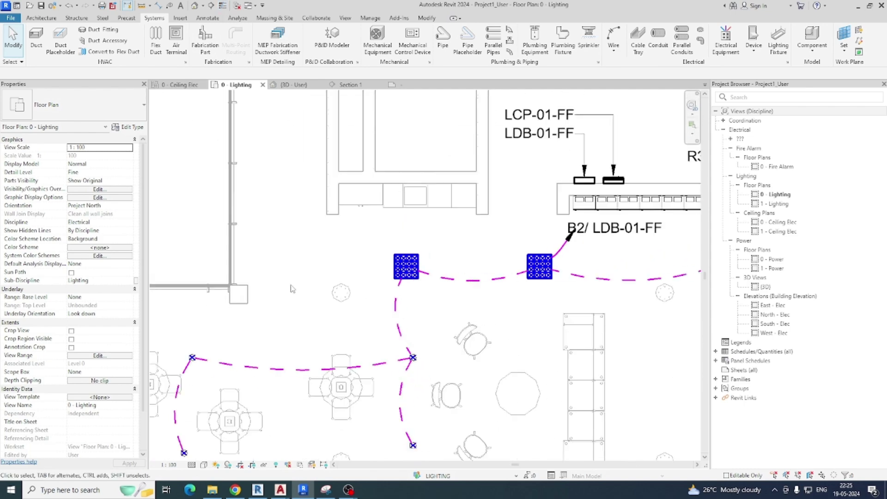
scroll(292, 289, down, 5)
scroll(213, 194, down, 1)
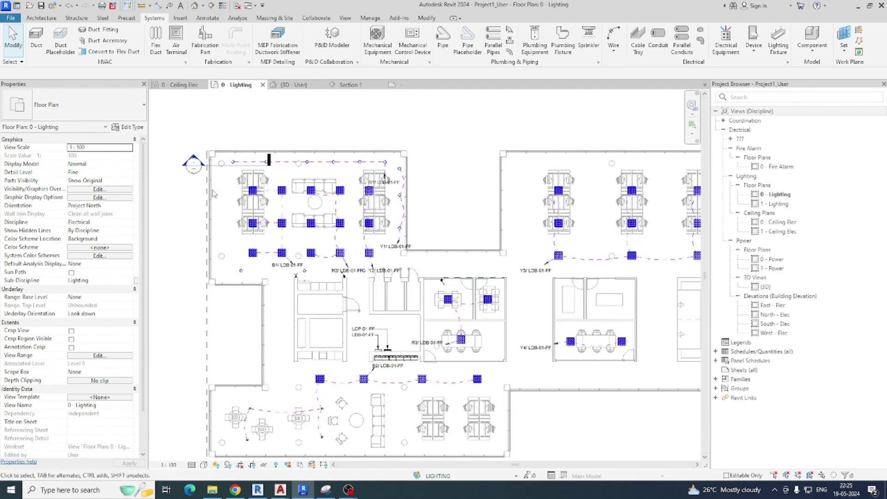
Step: Isolate all square fixtures of the left-hand office in a 3D view with Selection Box and inspect them from below
scroll(213, 193, up, 3)
drag(251, 176, 605, 372)
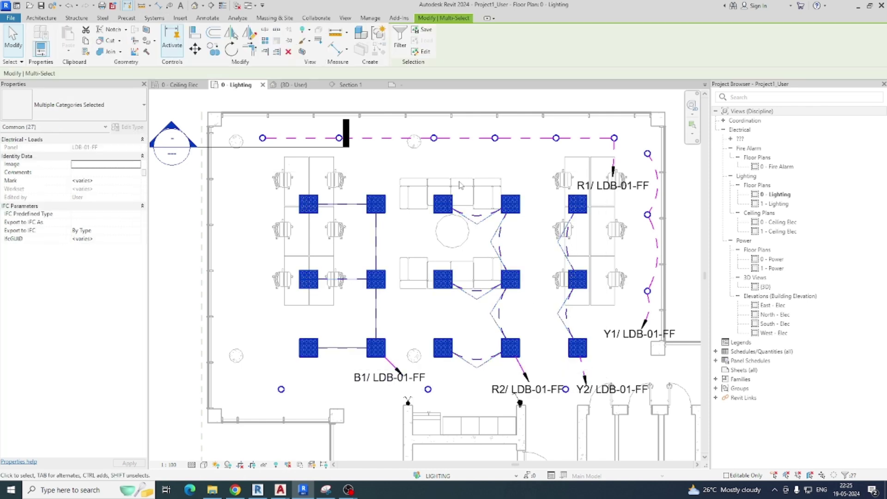
click(302, 52)
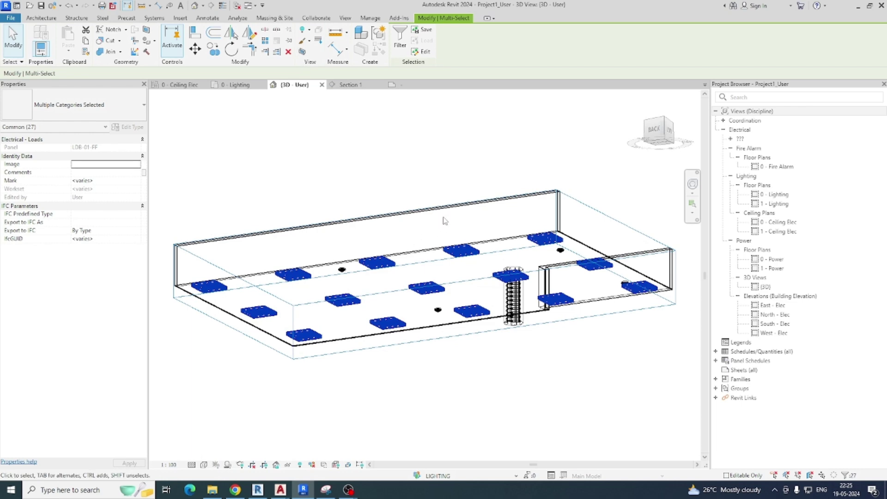
shift+middle_drag(469, 233, 206, 240)
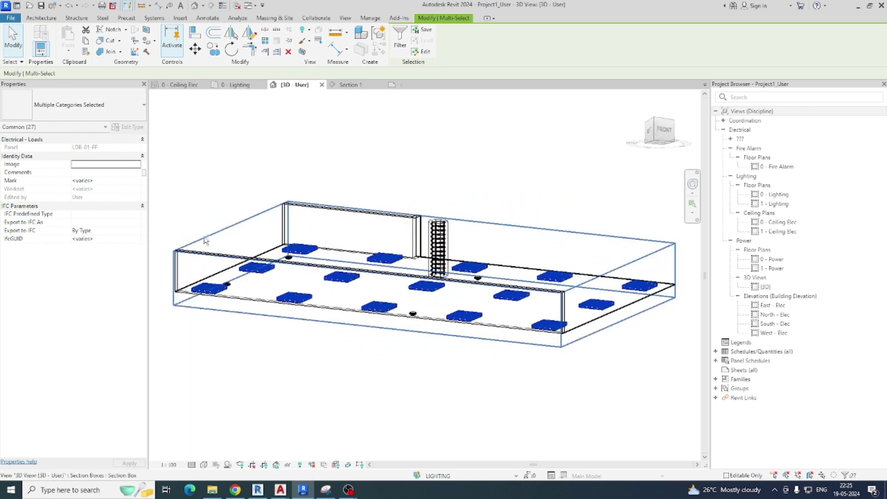
shift+middle_drag(477, 287, 409, 243)
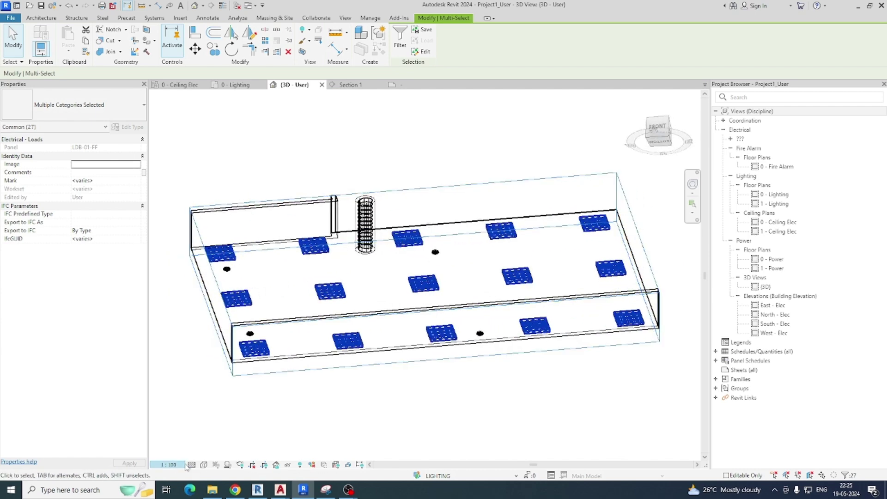
Step: Set the 3D view's visual style to Consistent Colors and inspect the ceiling with its fixtures
click(204, 465)
click(221, 437)
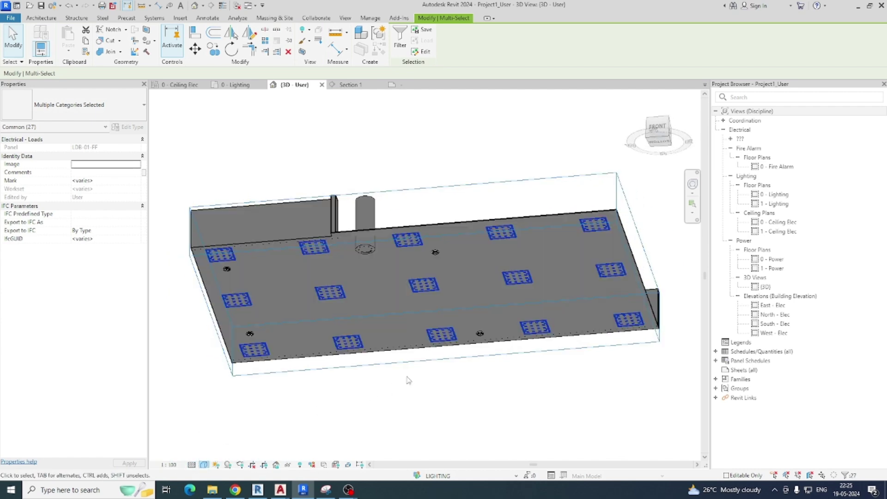
shift+middle_drag(383, 366, 439, 407)
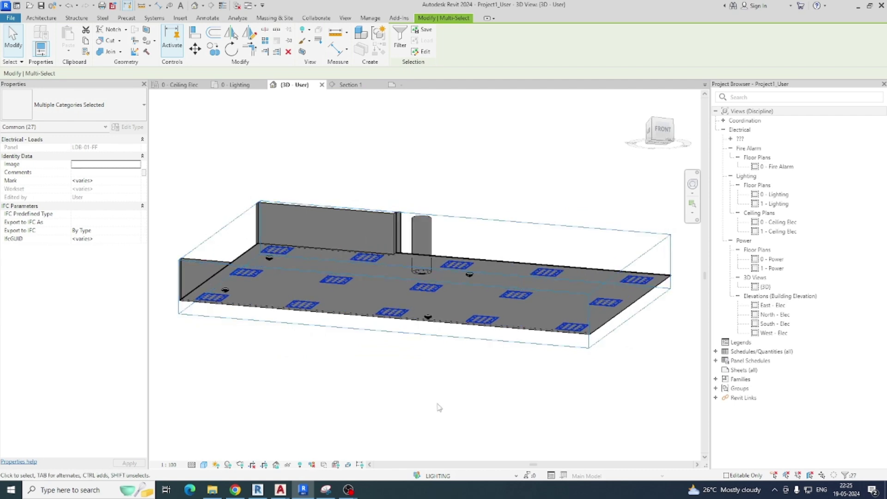